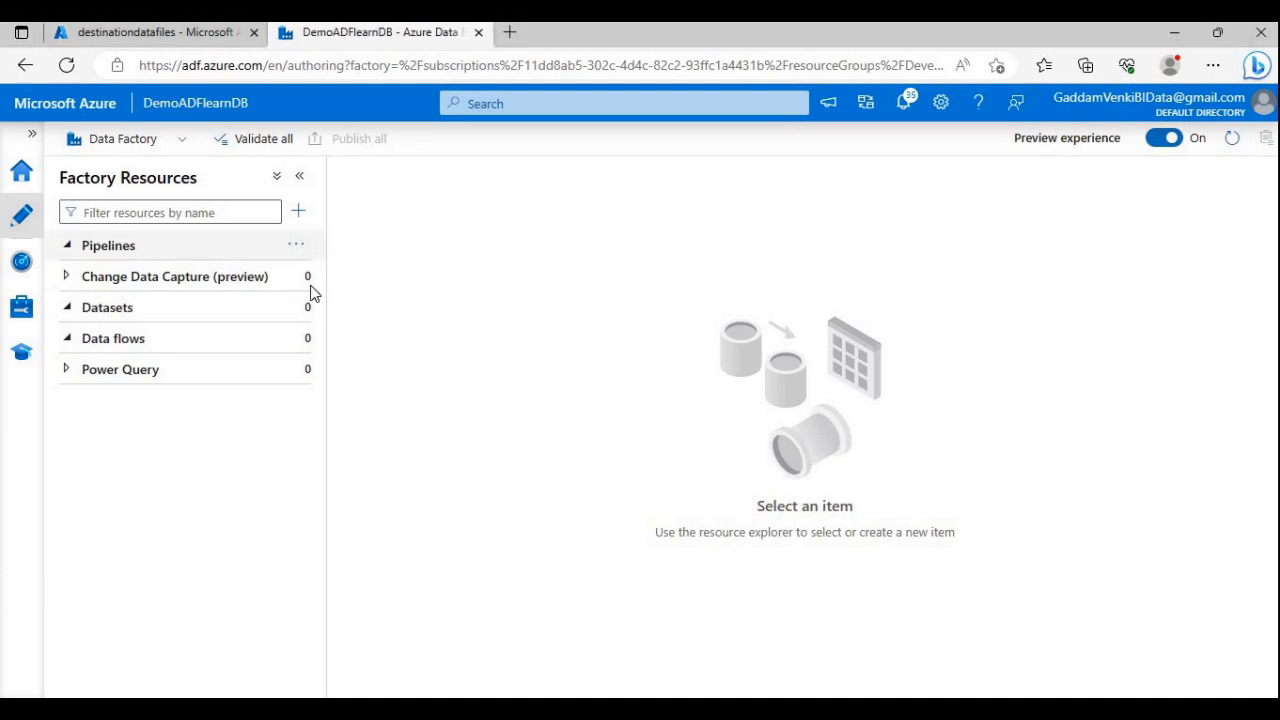
Step: Create a new pipeline named DemoData and close its properties pane
left_click(303, 245)
left_click(381, 276)
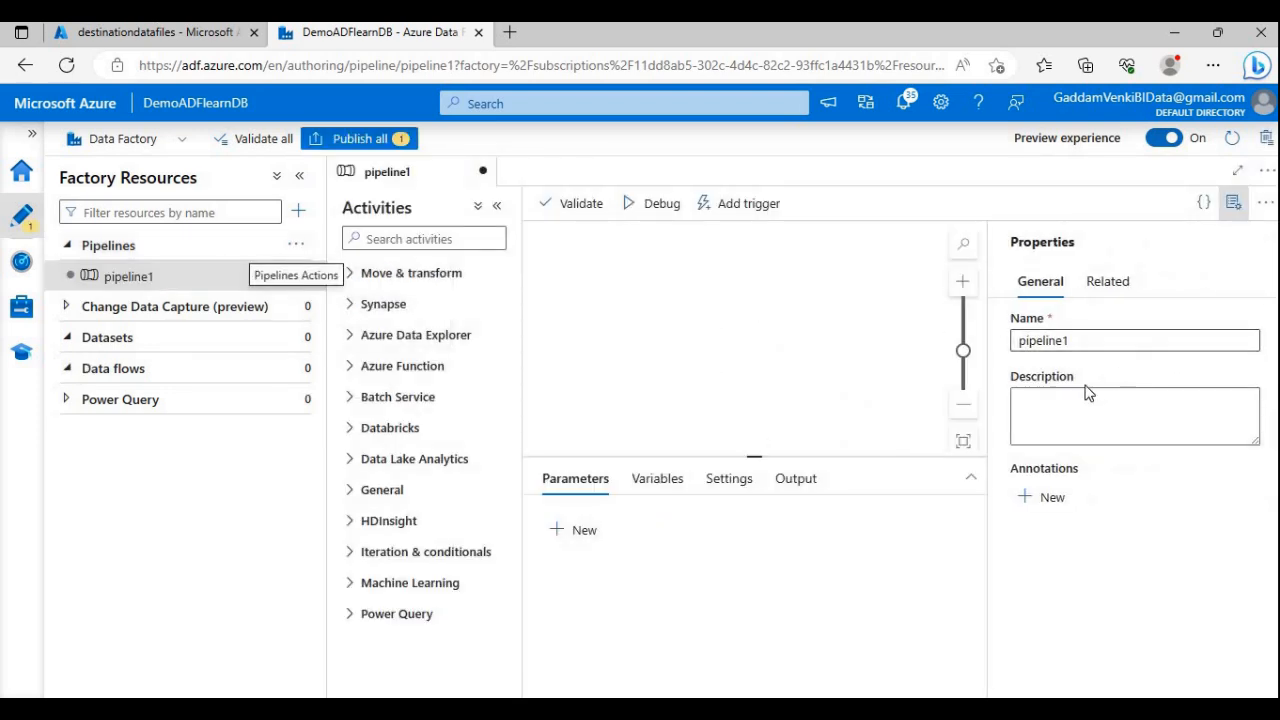
double_click(1050, 339)
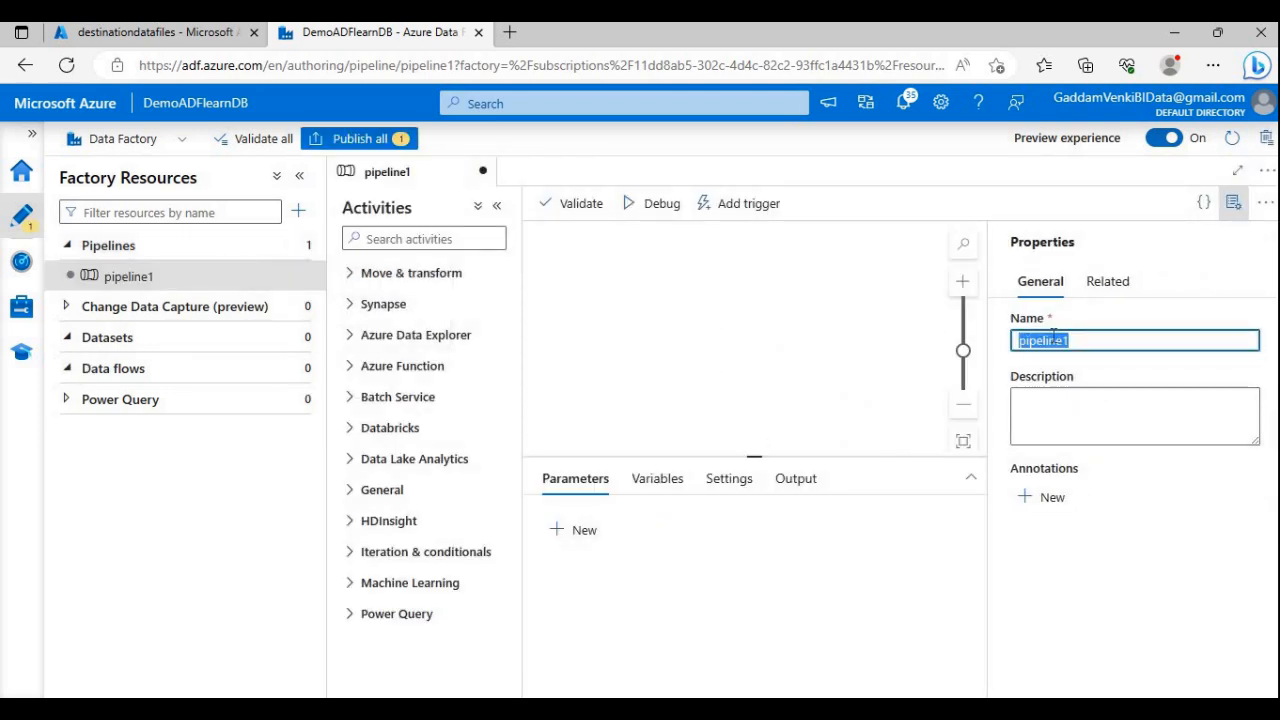
type("DemoD")
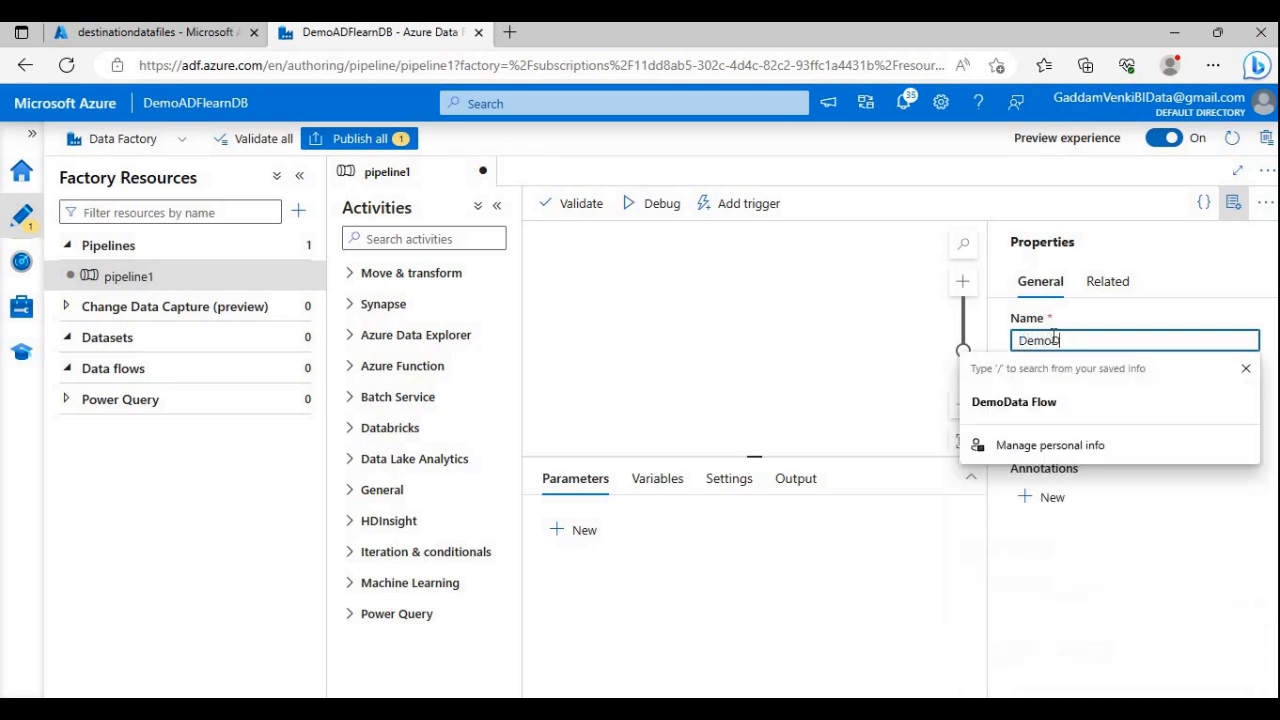
type("t")
key("BackSpace")
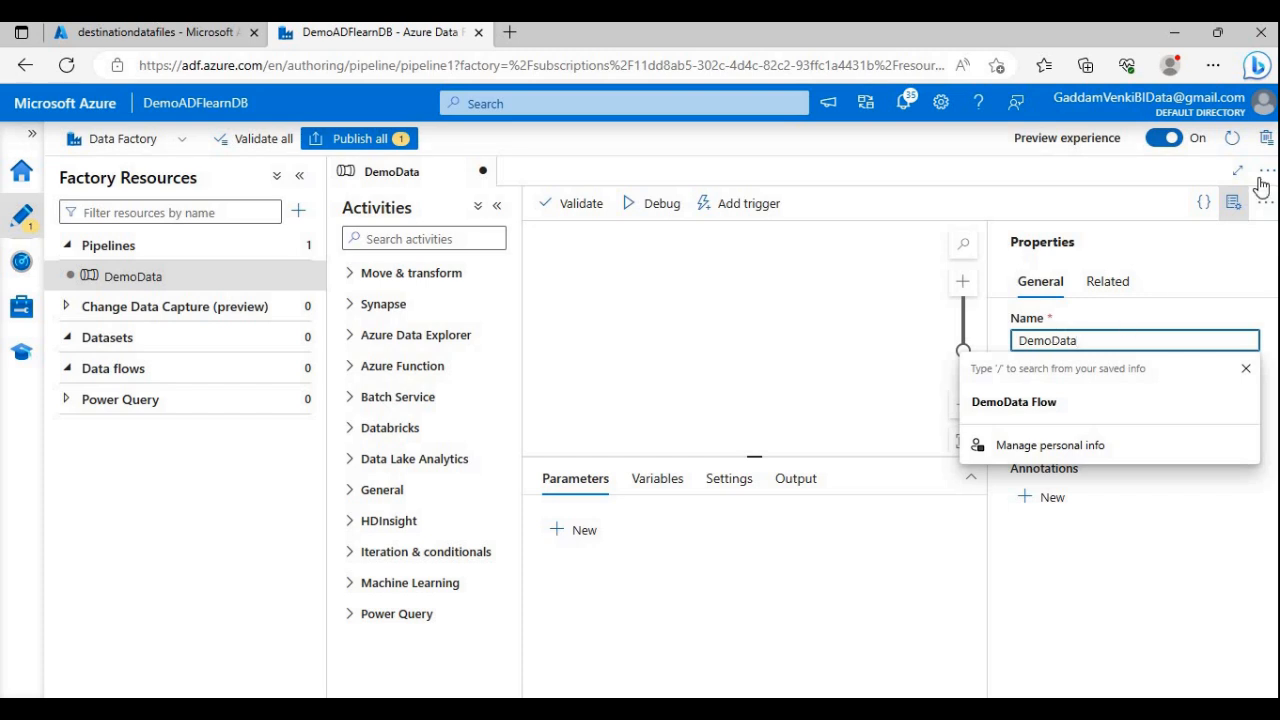
left_click(1233, 203)
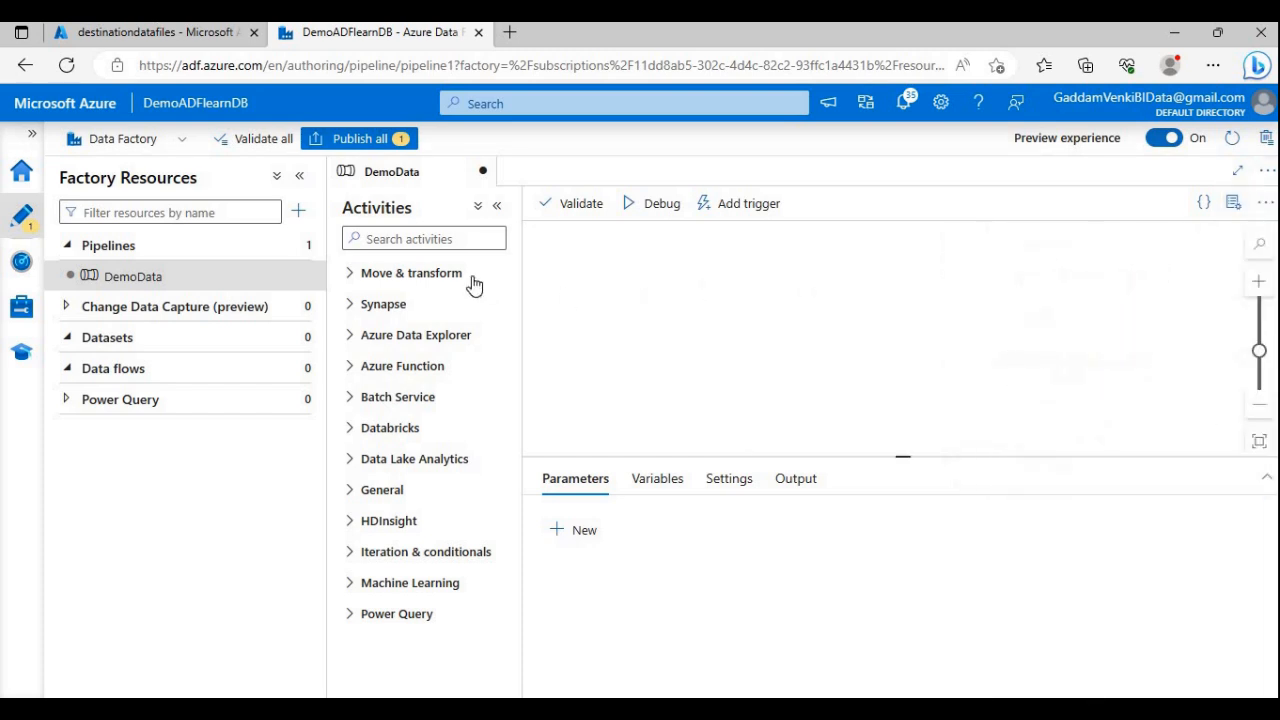
Step: Find the Set variable activity and add three of them to the DemoData pipeline canvas
left_click(410, 237)
type("Set")
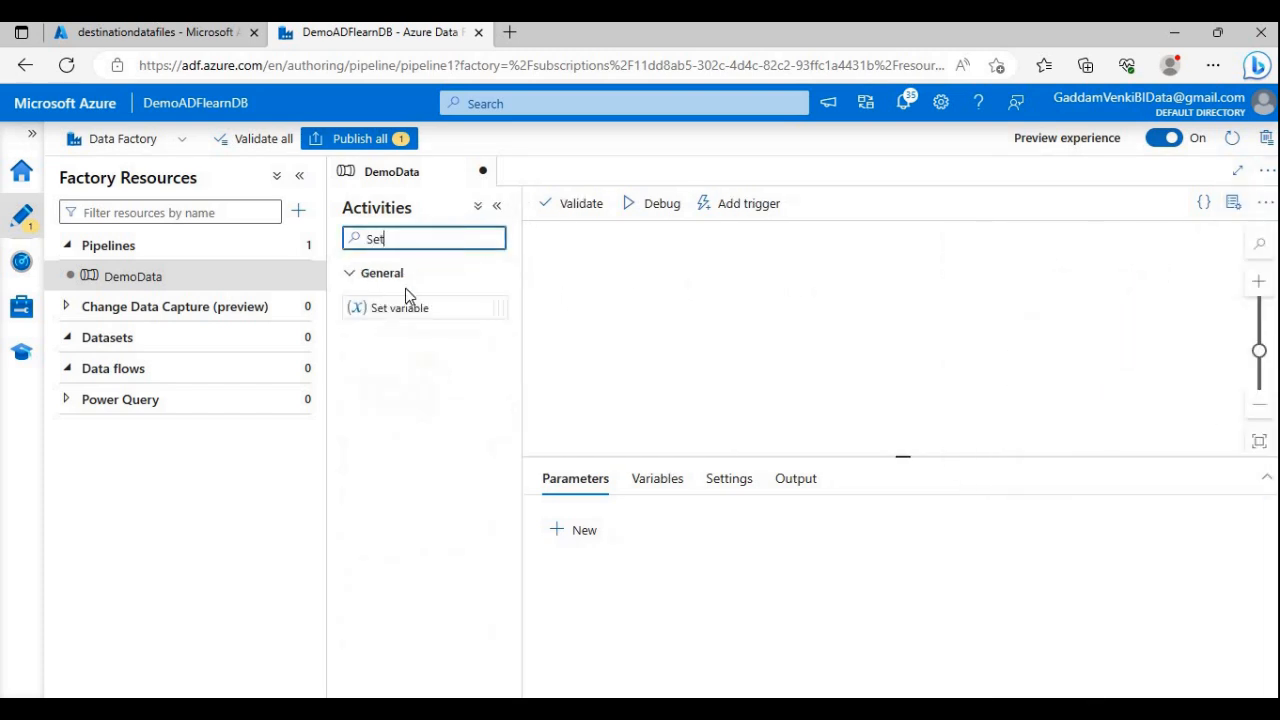
left_click_drag(408, 308, 582, 316)
left_click_drag(413, 310, 665, 340)
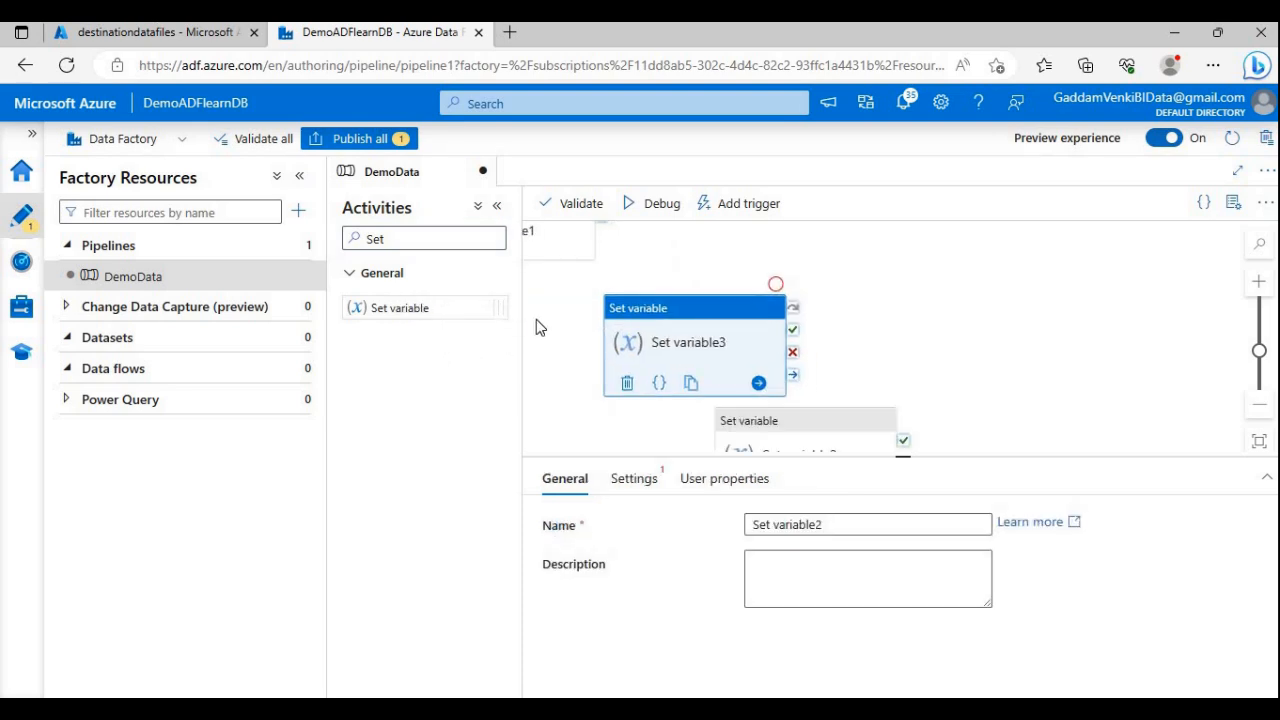
Step: Add a Wait activity and a fourth Set variable activity to the pipeline canvas
double_click(436, 240)
type("Wa")
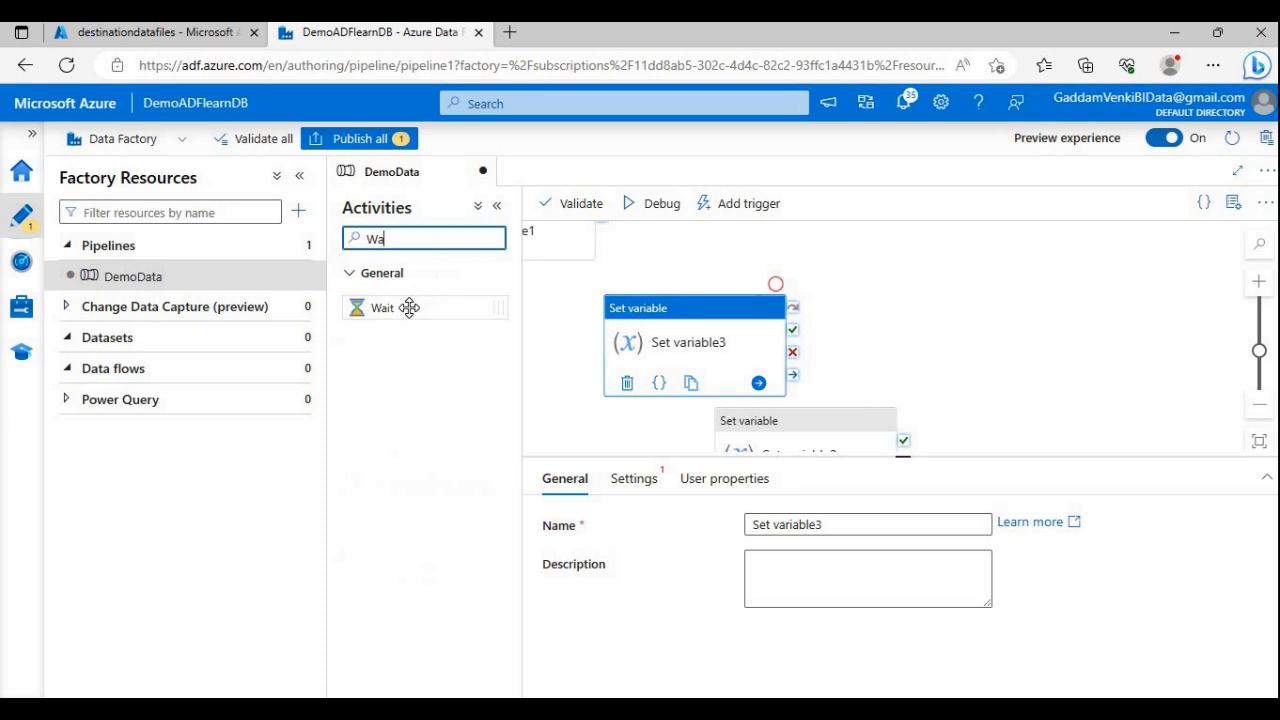
double_click(449, 241)
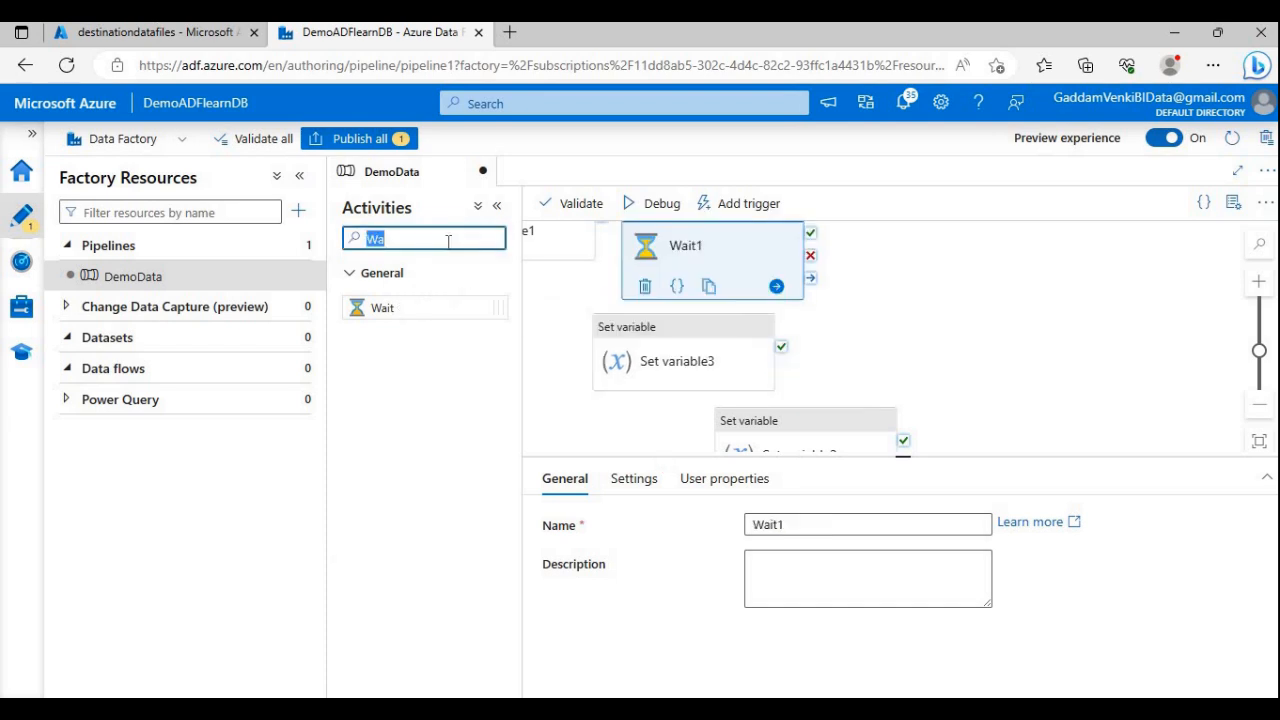
type("Set")
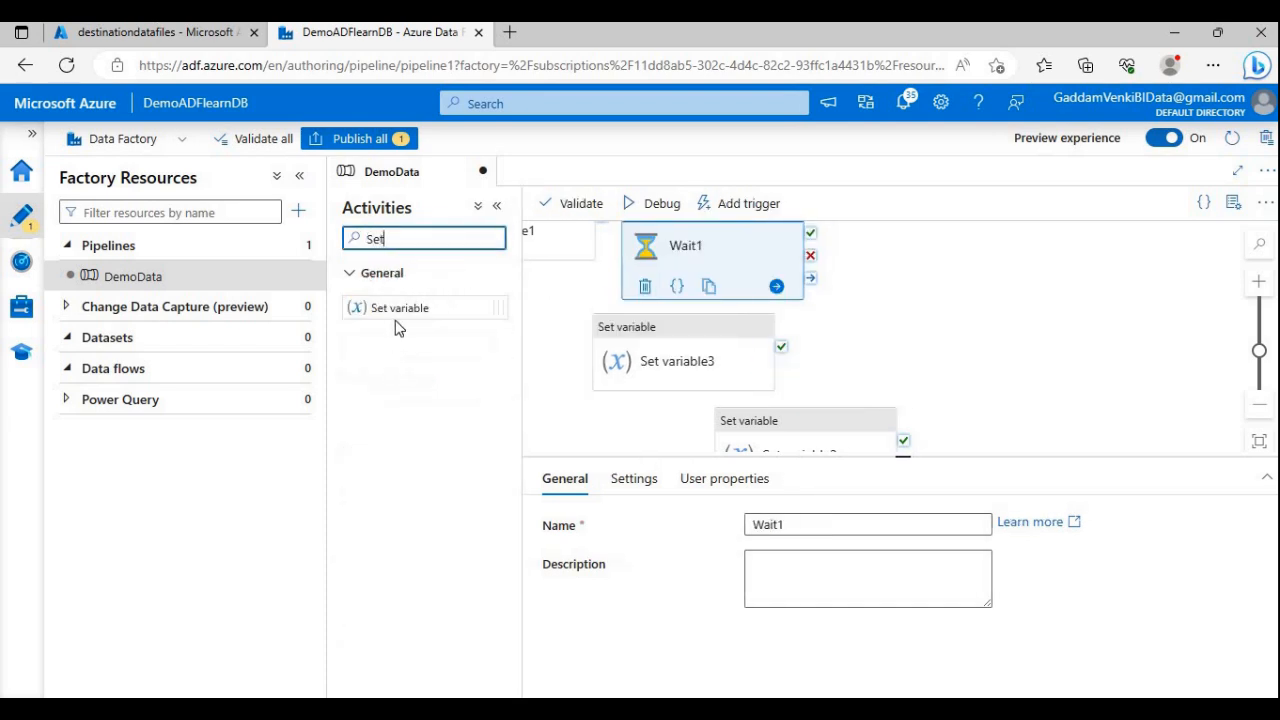
left_click_drag(396, 306, 930, 318)
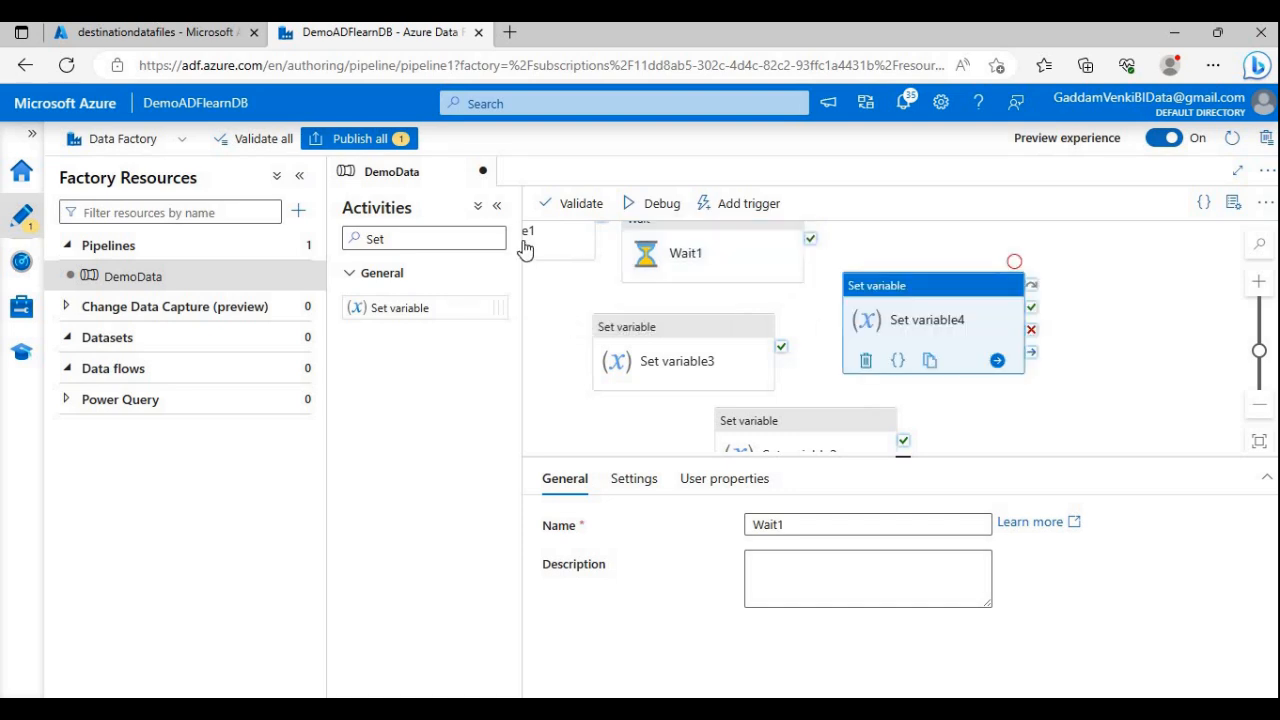
Step: Collapse the resources and activities panes, and spread out Set variable4, Wait1 and Set variable3 with Set variable3 beside Set variable1
left_click(299, 176)
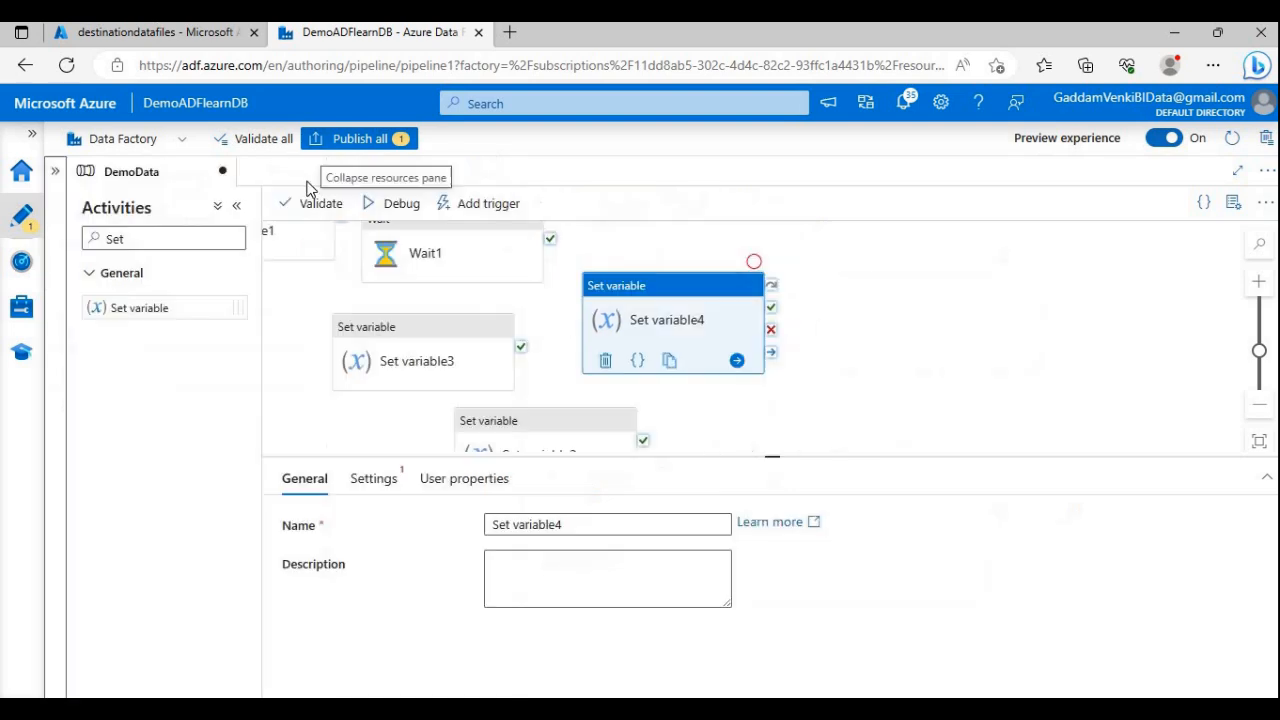
left_click(237, 206)
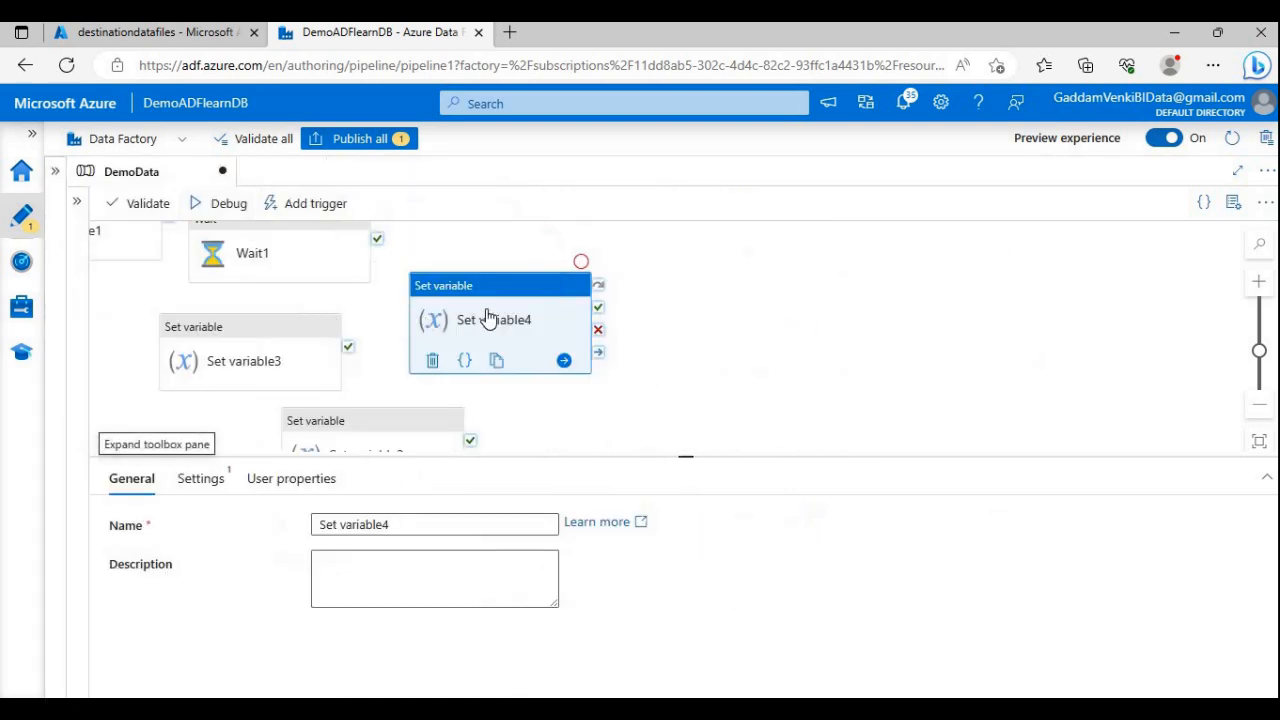
left_click_drag(489, 318, 818, 314)
left_click_drag(938, 302, 946, 306)
scroll(688, 324, "down", 3)
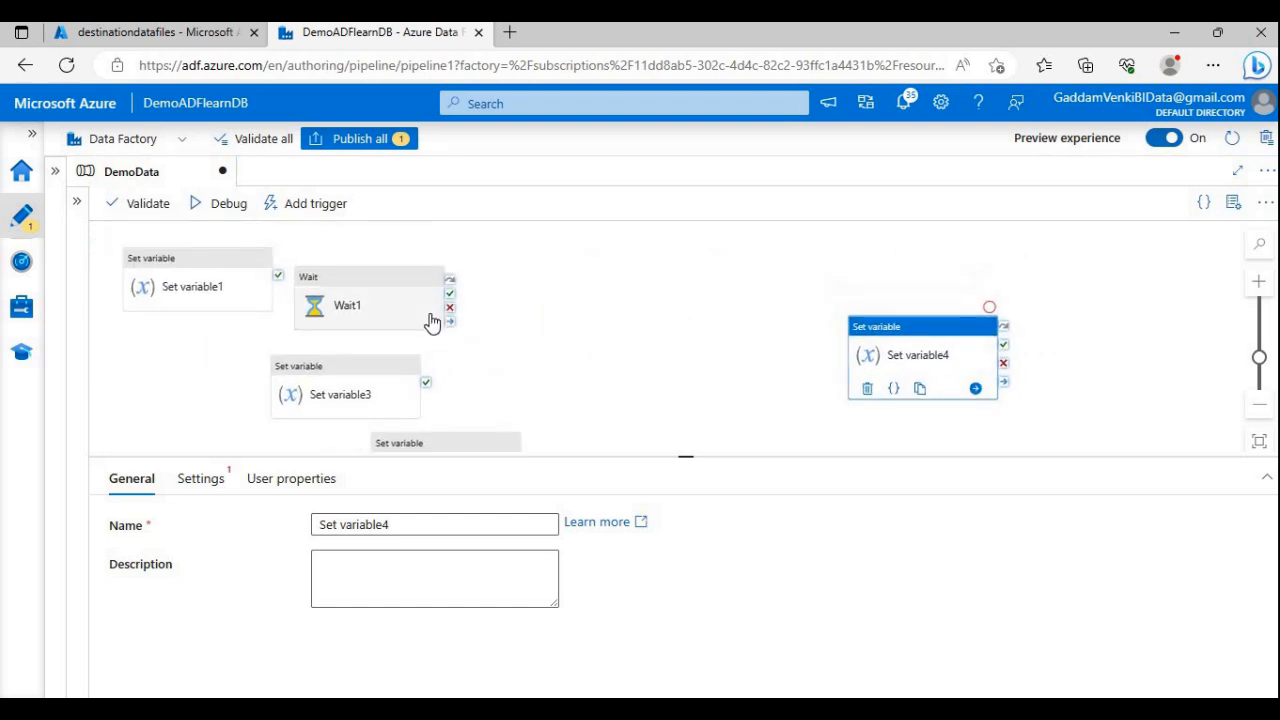
left_click_drag(435, 310, 587, 329)
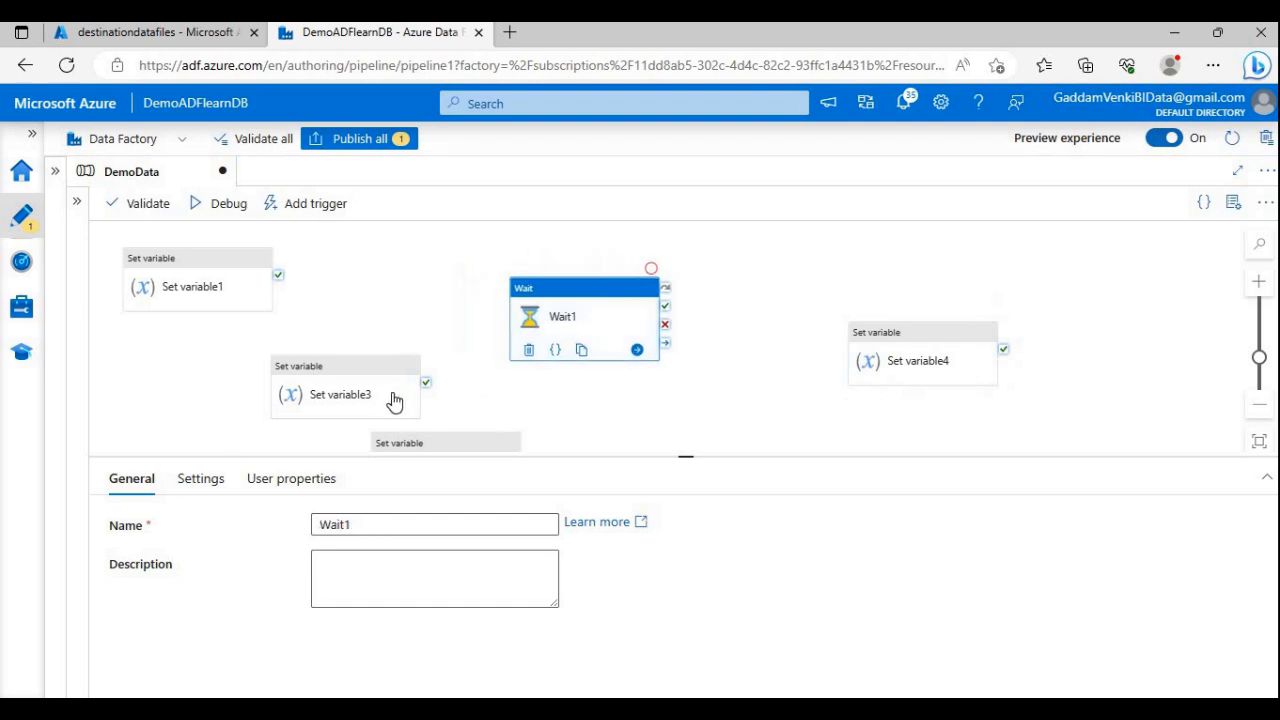
left_click_drag(409, 360, 430, 272)
left_click_drag(611, 295, 748, 247)
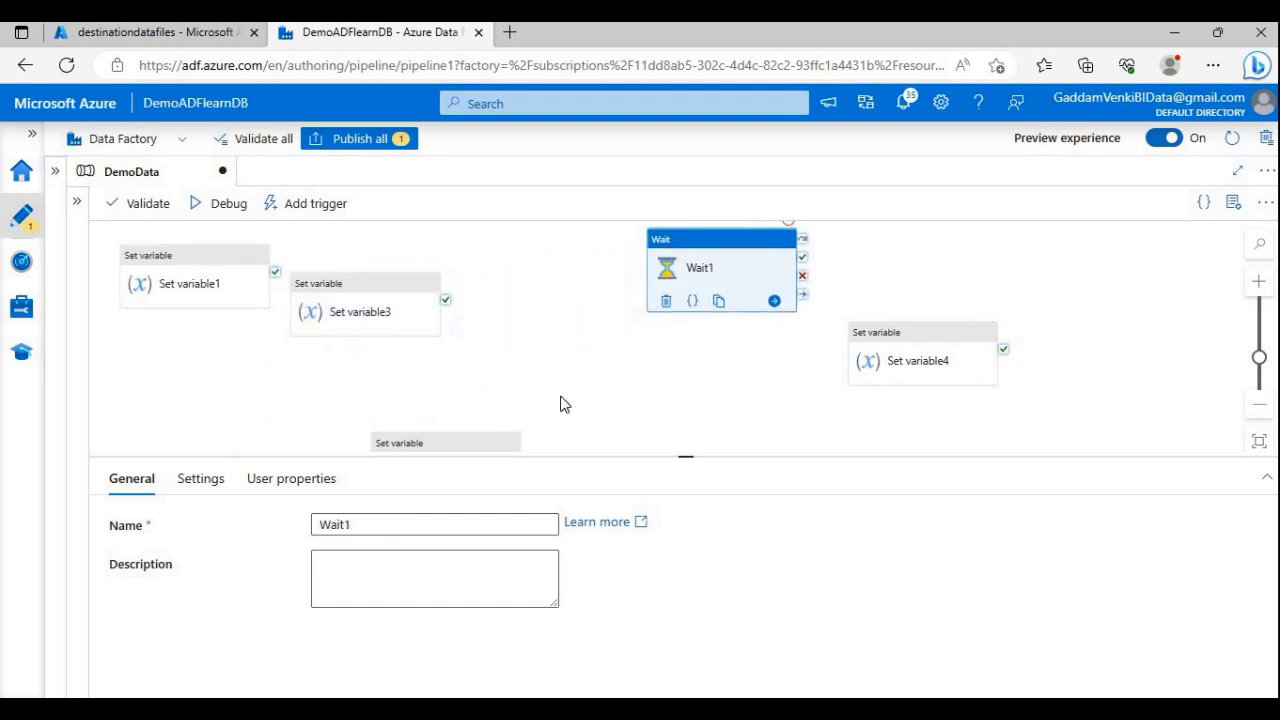
Step: Arrange Set variable2 between Set variable3 and Wait1, with Set variable4 at the end of the row
left_click_drag(537, 376, 559, 317)
left_click_drag(496, 406, 537, 315)
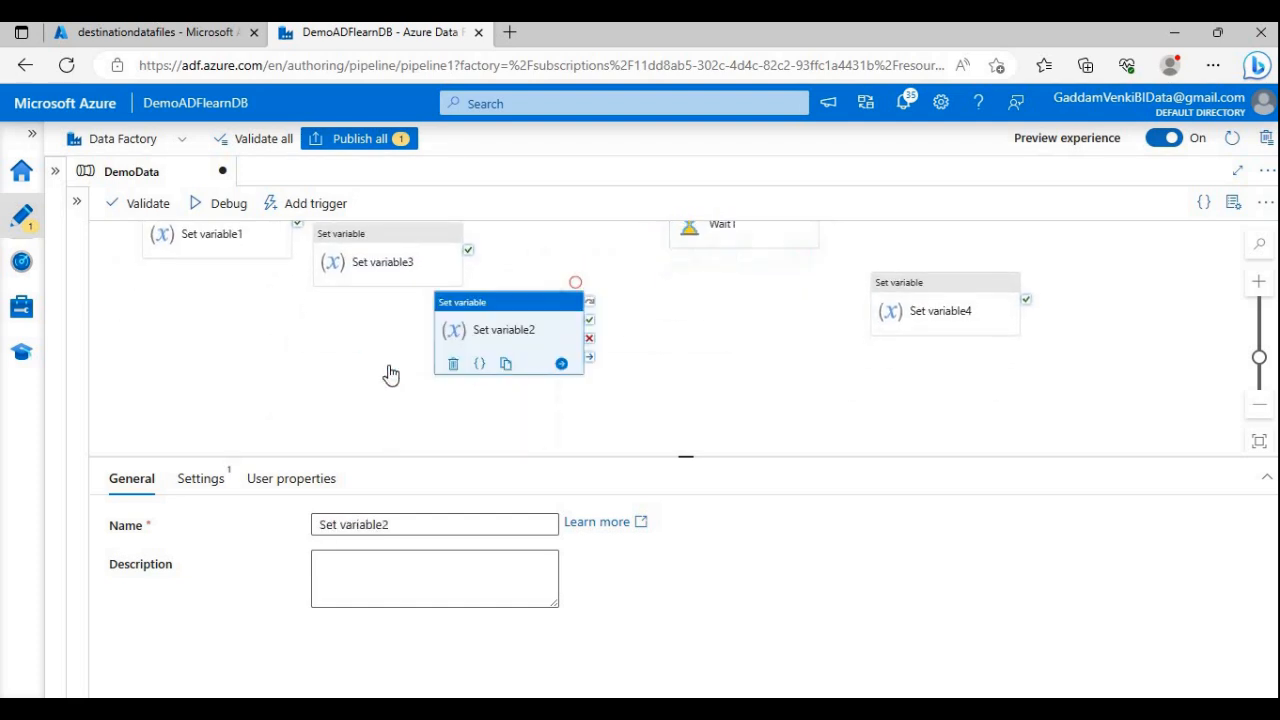
left_click_drag(386, 370, 345, 457)
scroll(464, 325, "up", 1)
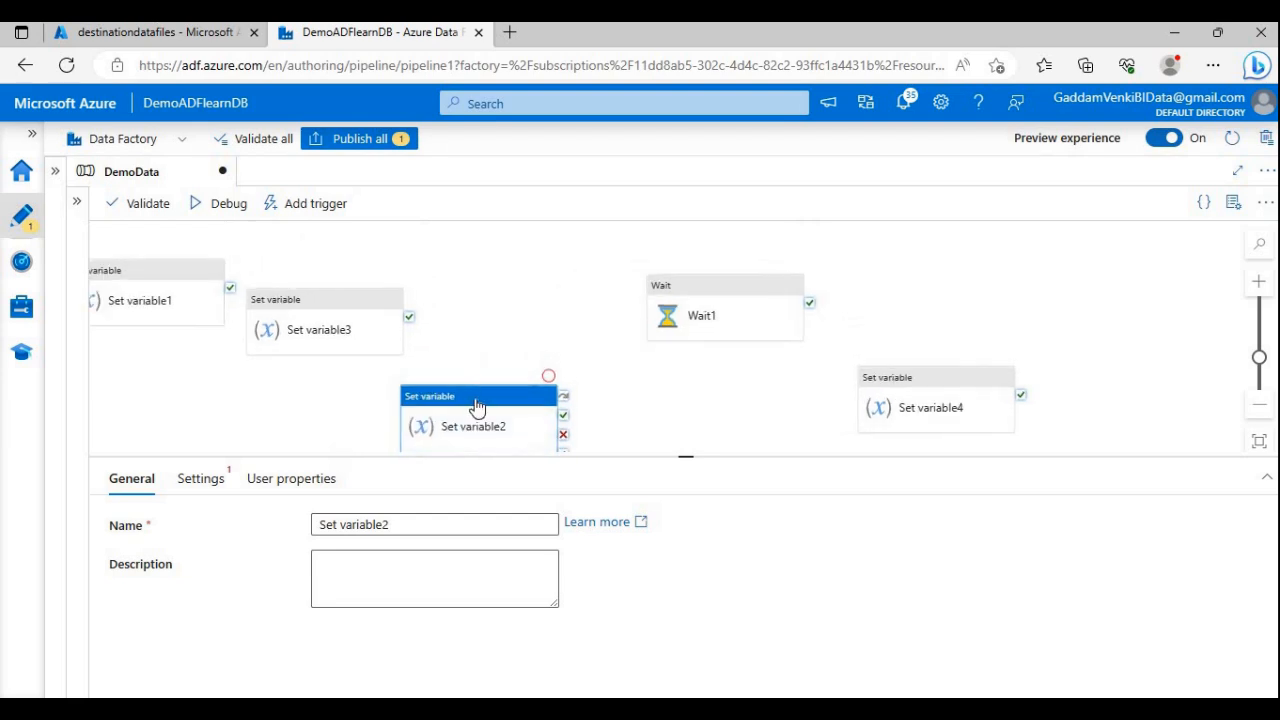
left_click_drag(474, 409, 570, 355)
left_click_drag(691, 320, 831, 321)
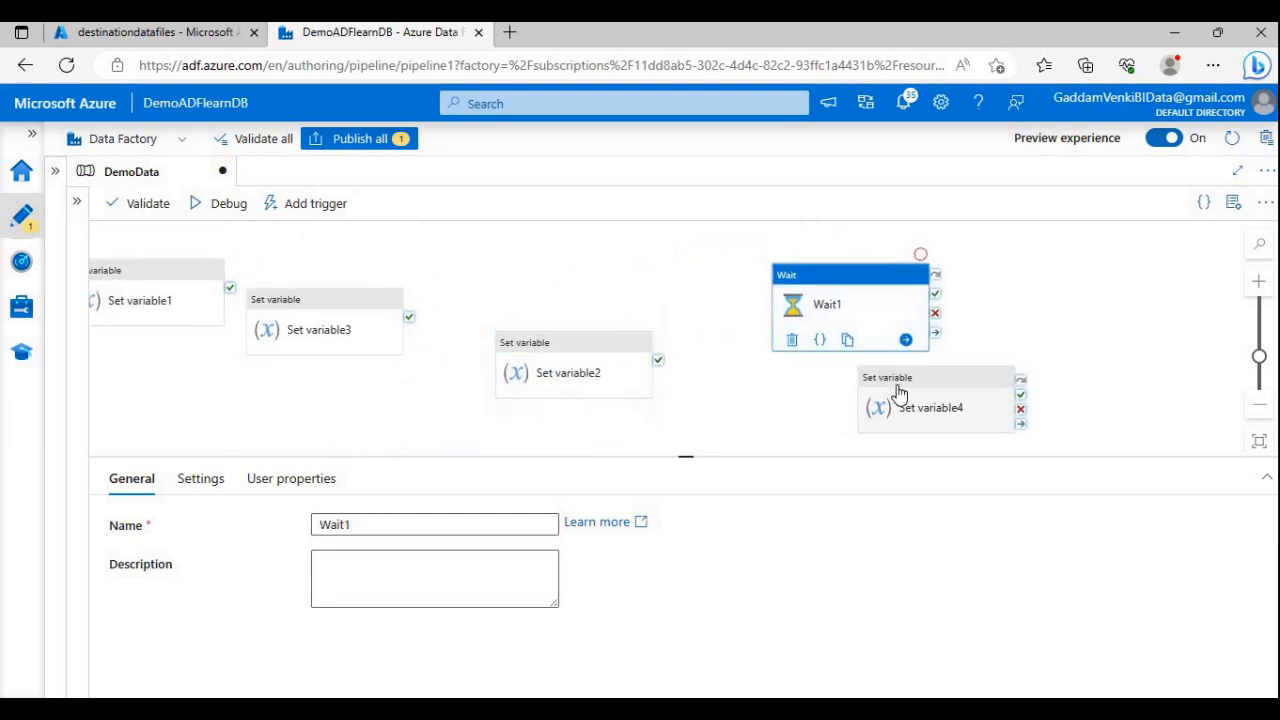
left_click_drag(894, 391, 1062, 335)
left_click_drag(640, 355, 660, 326)
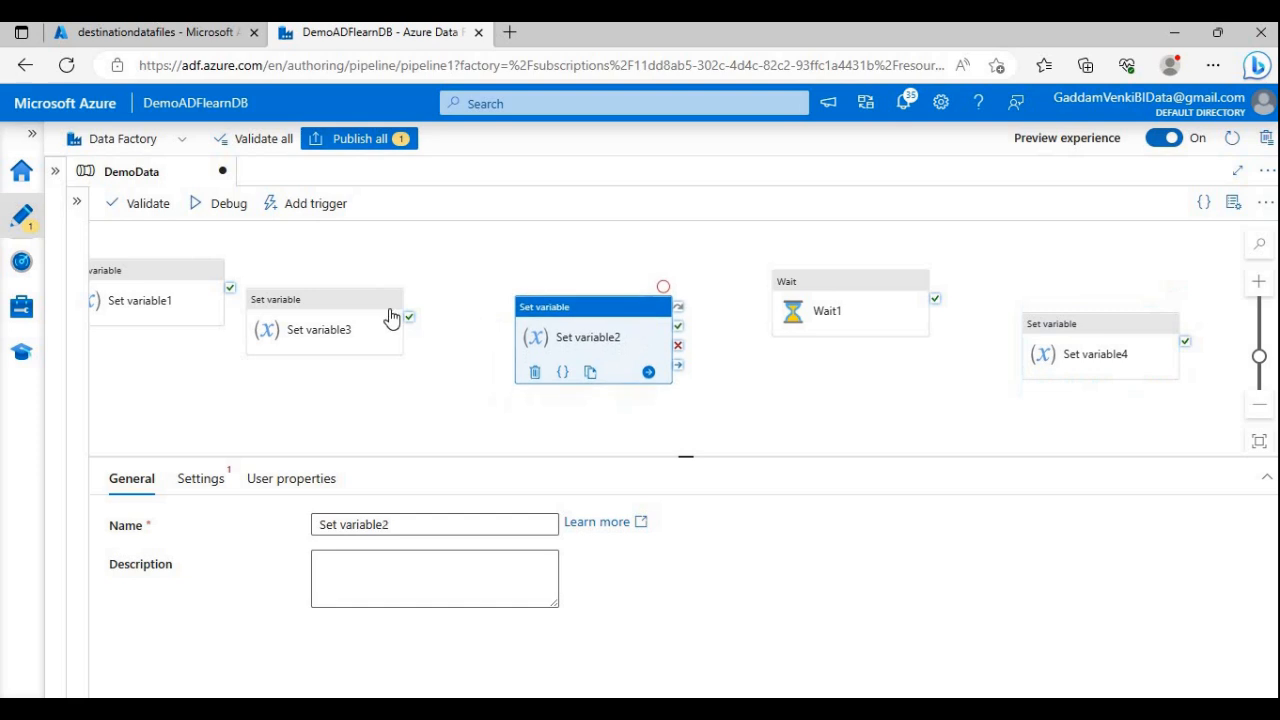
left_click_drag(392, 320, 417, 308)
Step: Connect the activities on success in the order Set variable1, Set variable3, Set variable2, Wait1, Set variable4
left_click_drag(230, 289, 296, 320)
left_click(436, 330)
left_click_drag(436, 306, 552, 330)
left_click(651, 336)
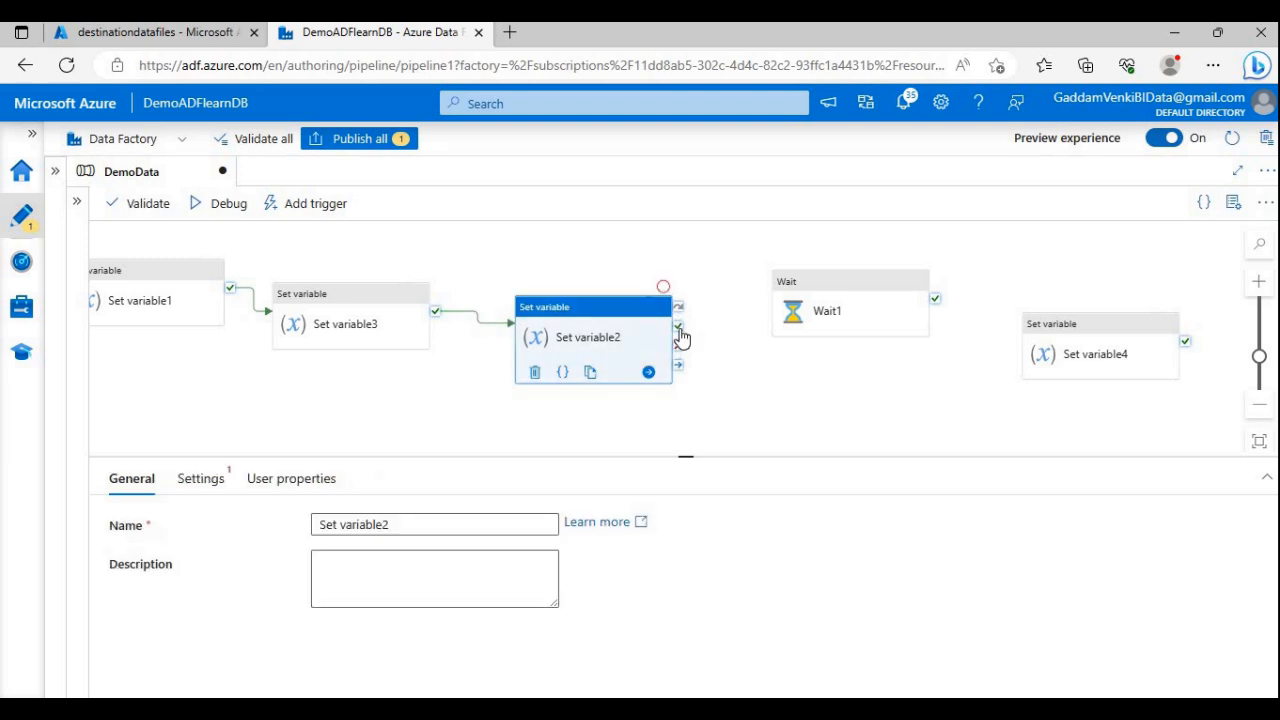
left_click_drag(678, 327, 846, 320)
left_click_drag(935, 294, 1065, 368)
Step: Rename the Set variable1 activity as First Data
left_click(614, 422)
left_click_drag(614, 416, 684, 438)
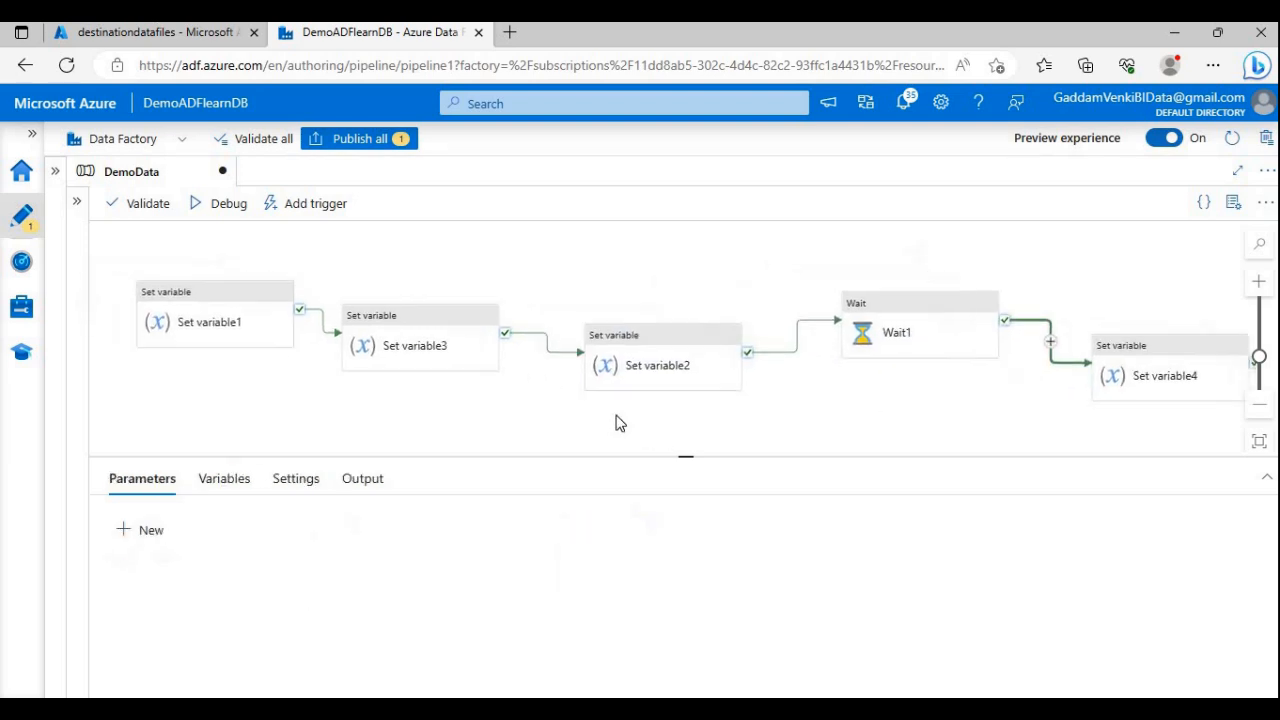
scroll(579, 416, "up", 1)
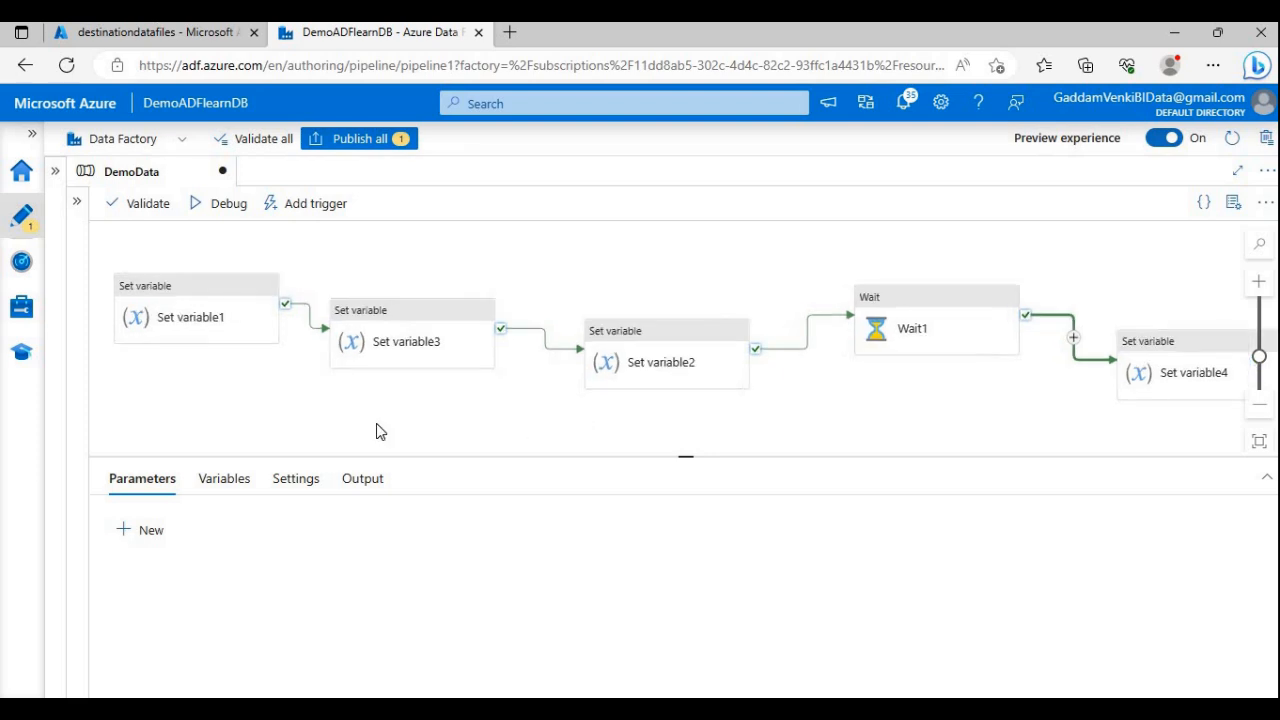
left_click(167, 328)
left_click_drag(412, 523, 253, 518)
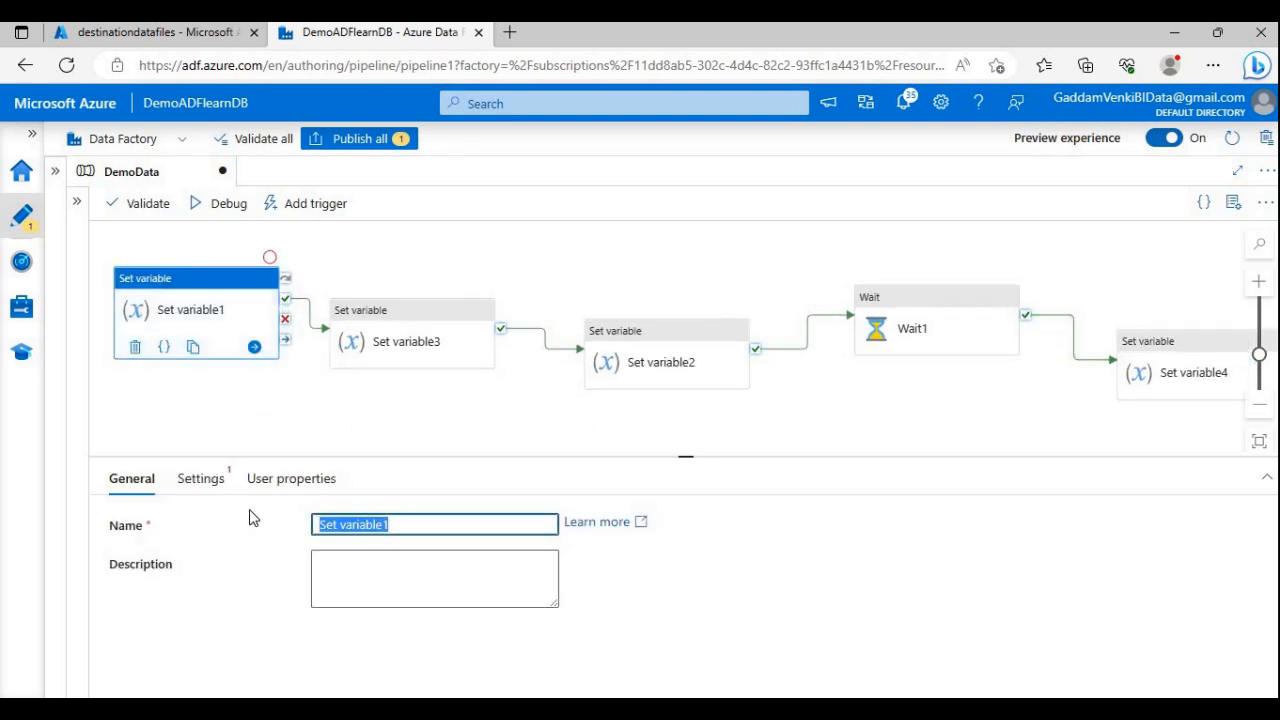
type("Fir")
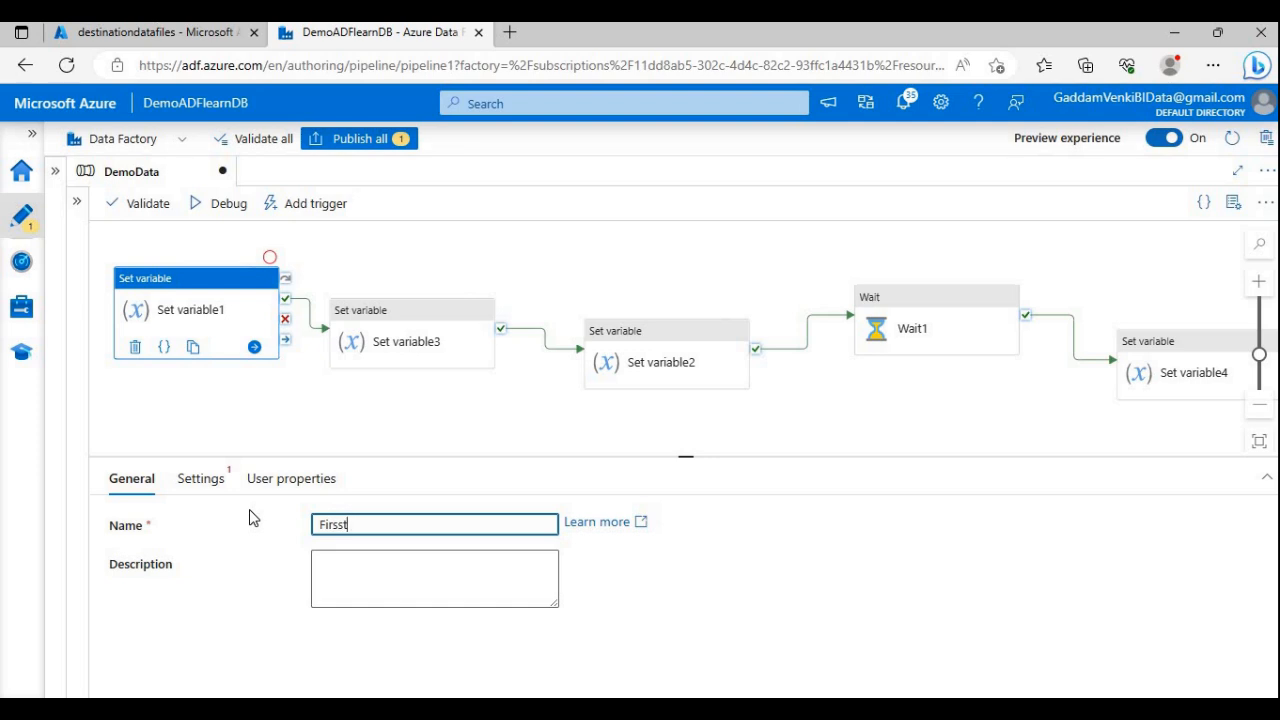
type("st Data")
Step: Rename the Set variable3 activity as Second Data and the Set variable2 activity as Third Data
left_click(338, 338)
triple_click(368, 531)
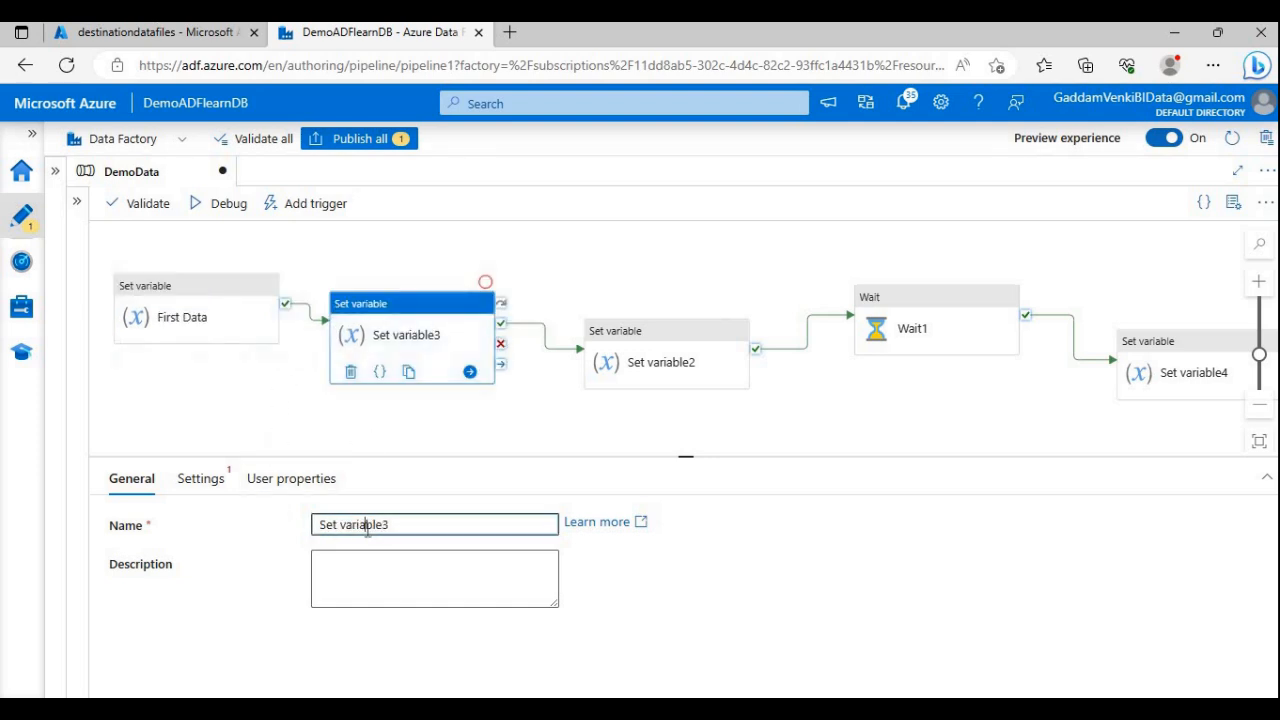
type("Seco")
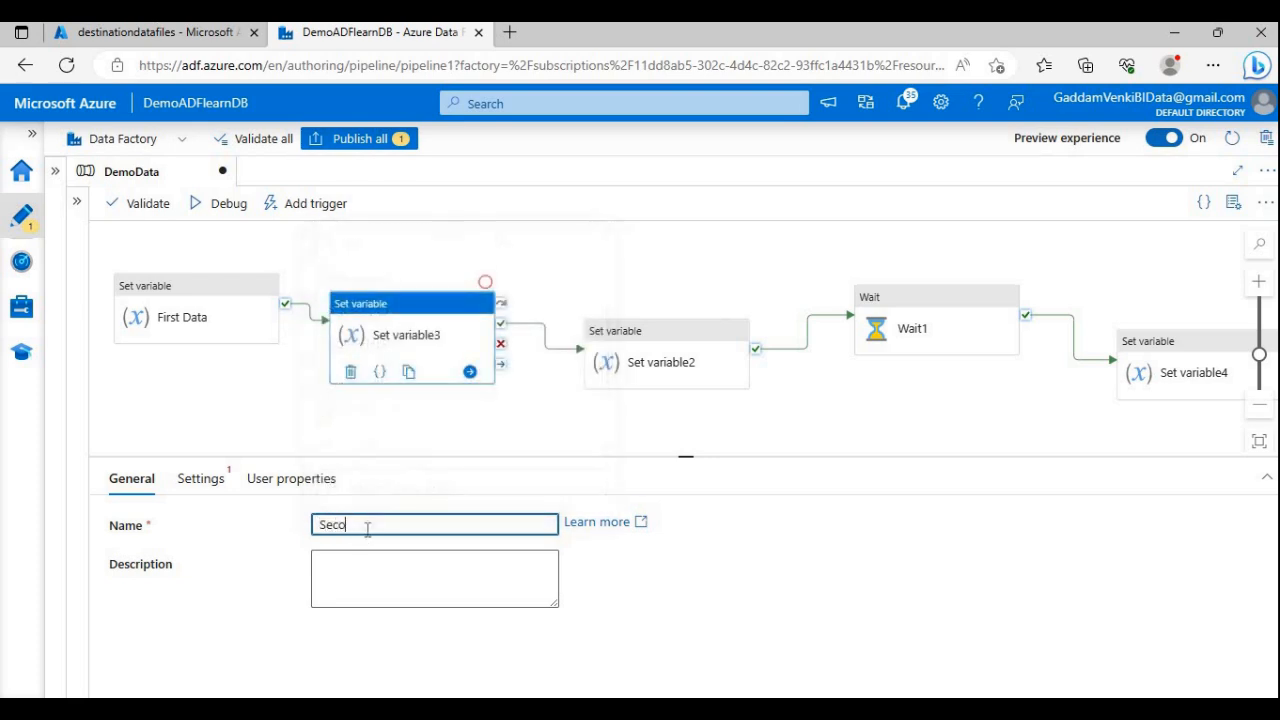
type("nd Data")
left_click(640, 362)
left_click(445, 527)
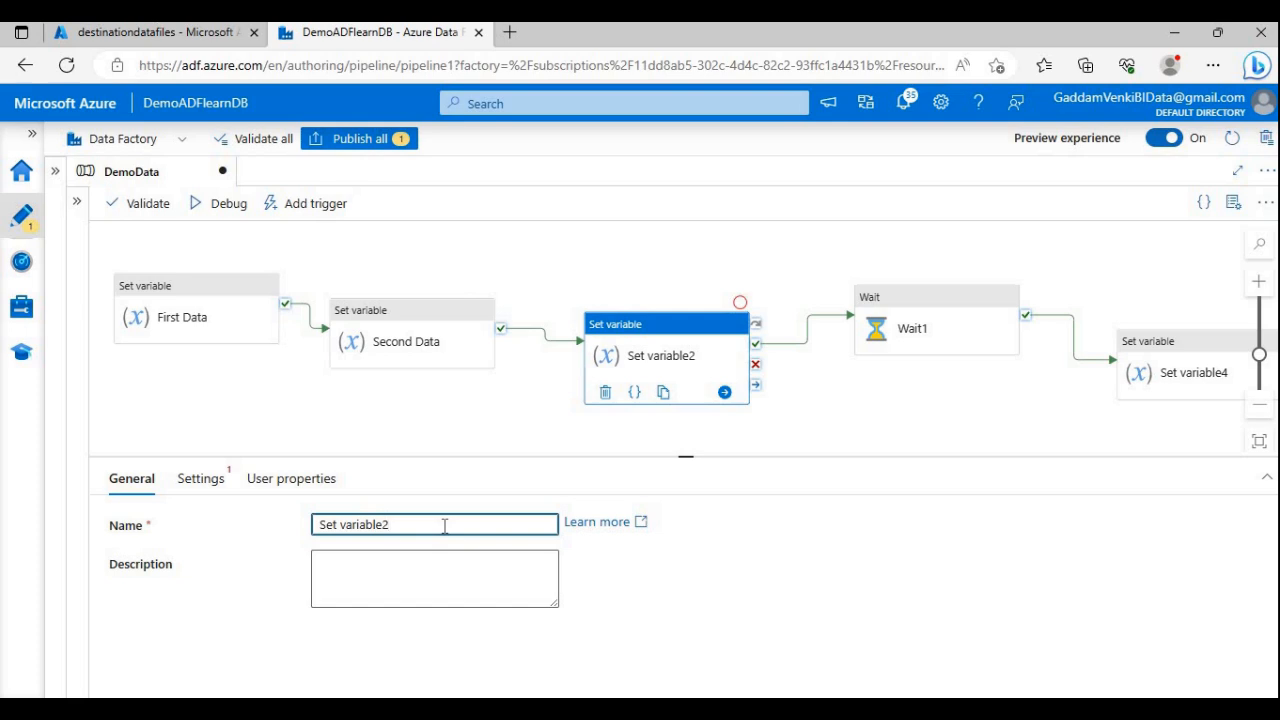
triple_click(445, 527)
type("Third Data")
Step: Rename the last activity, Set variable4, as Error Message
left_click(1207, 338)
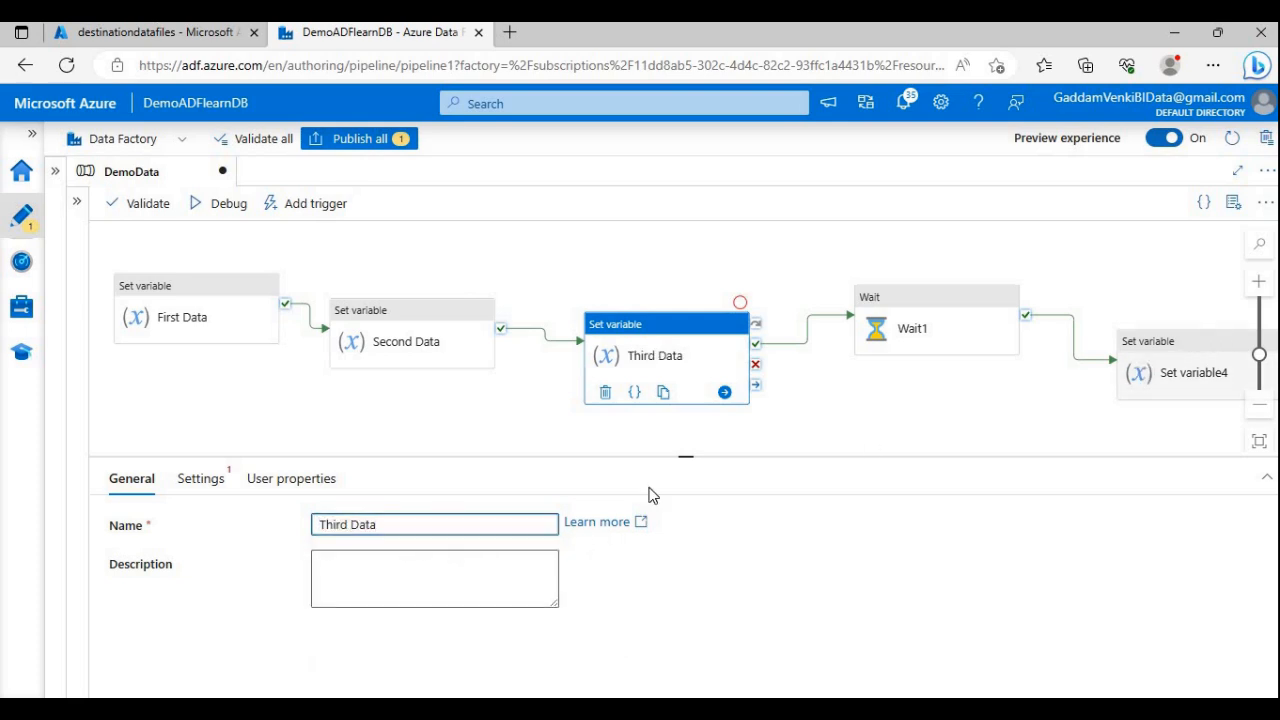
double_click(425, 536)
triple_click(425, 536)
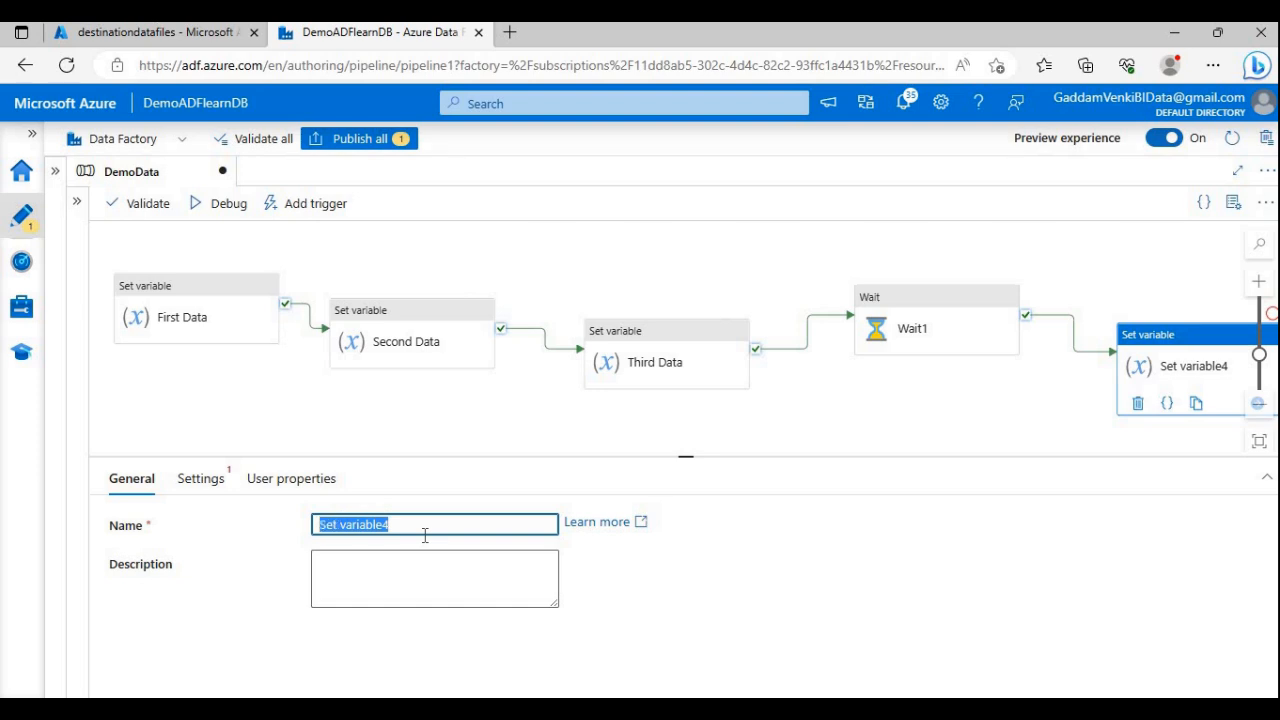
type("Error Message")
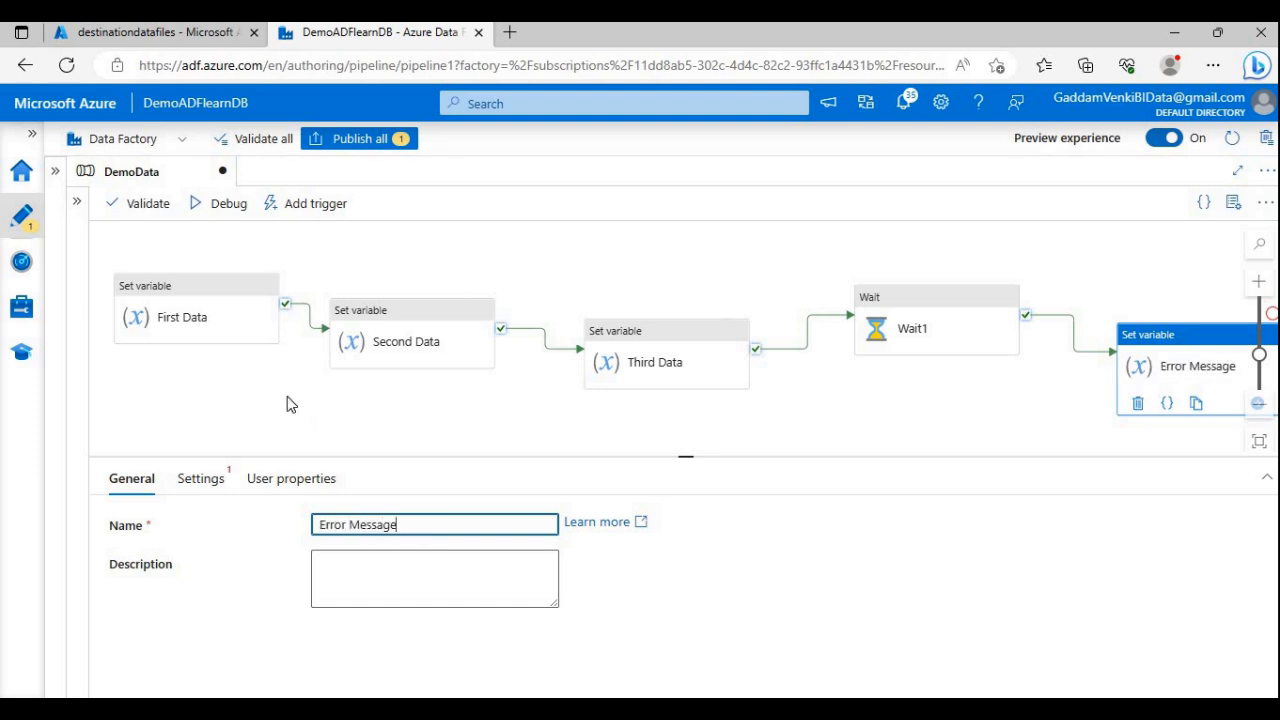
Step: Deselect the activities and add several new String variables to the pipeline
left_click(225, 440)
left_click(223, 480)
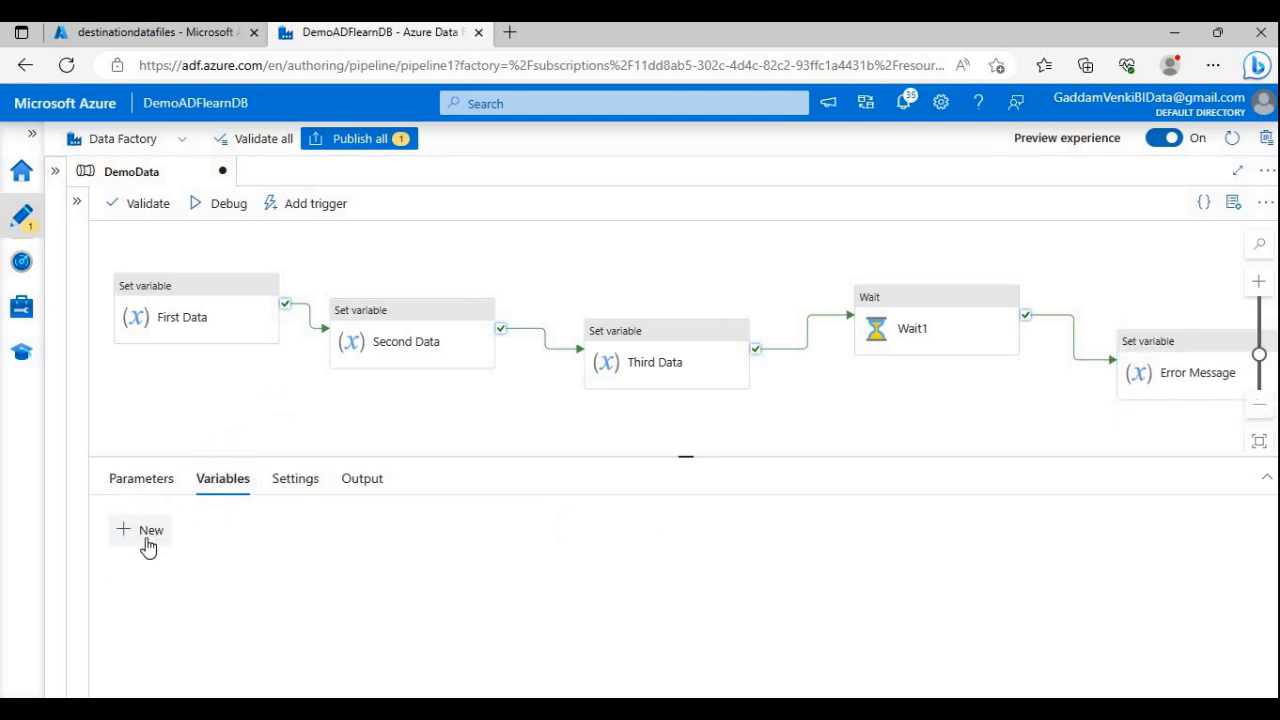
left_click(148, 540)
left_click(148, 540)
left_click(148, 540)
left_click(148, 540)
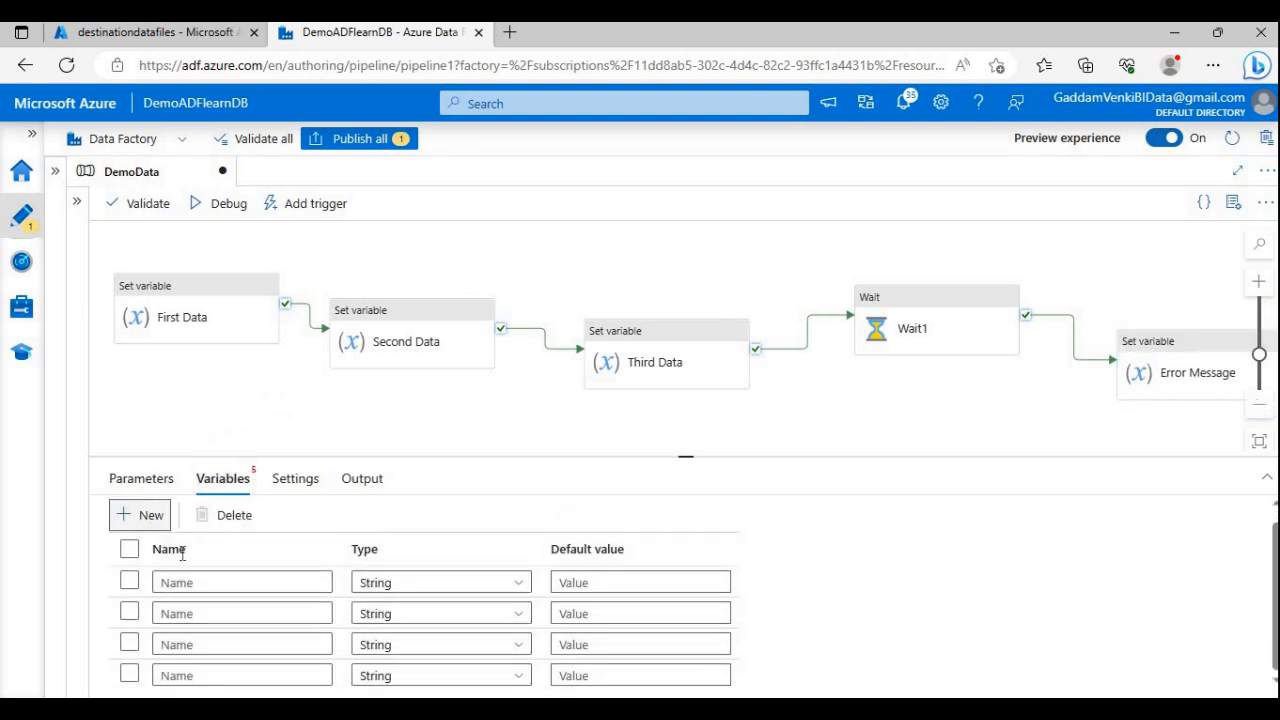
left_click(145, 514)
Step: Name the four blank pipeline variables First, Second, Third and Error Message
left_click(206, 581)
type("First")
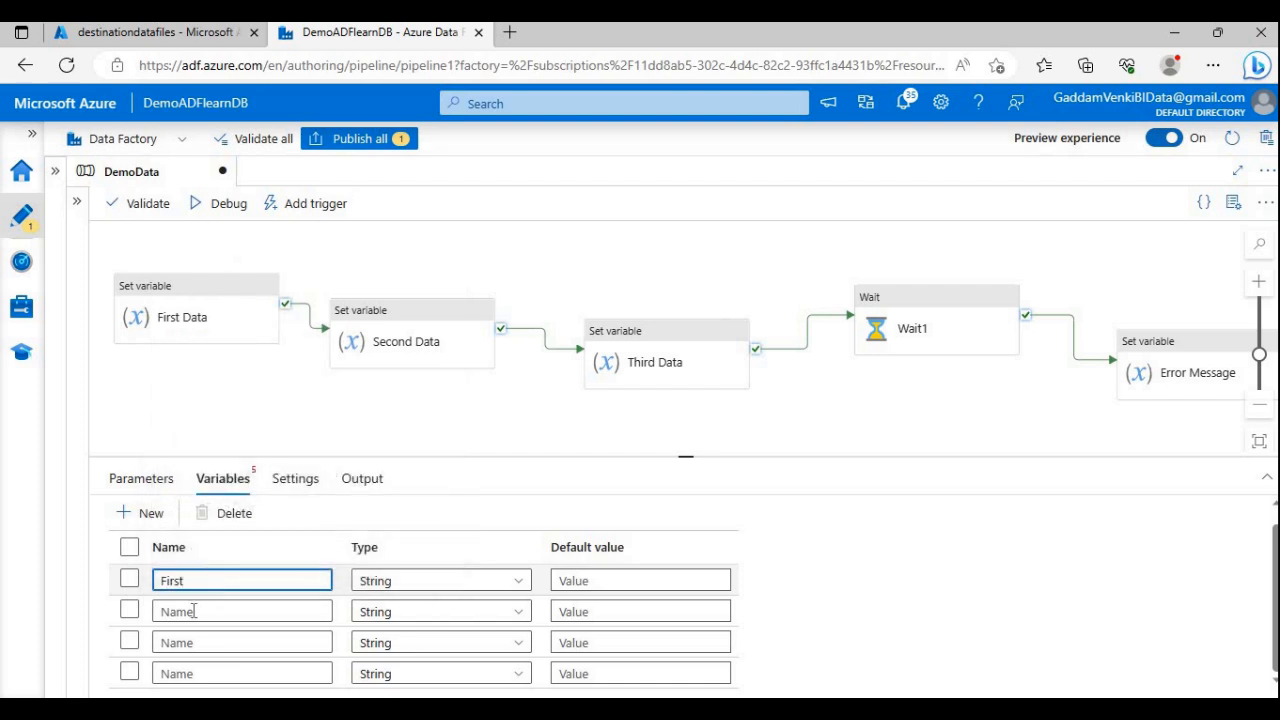
left_click(195, 611)
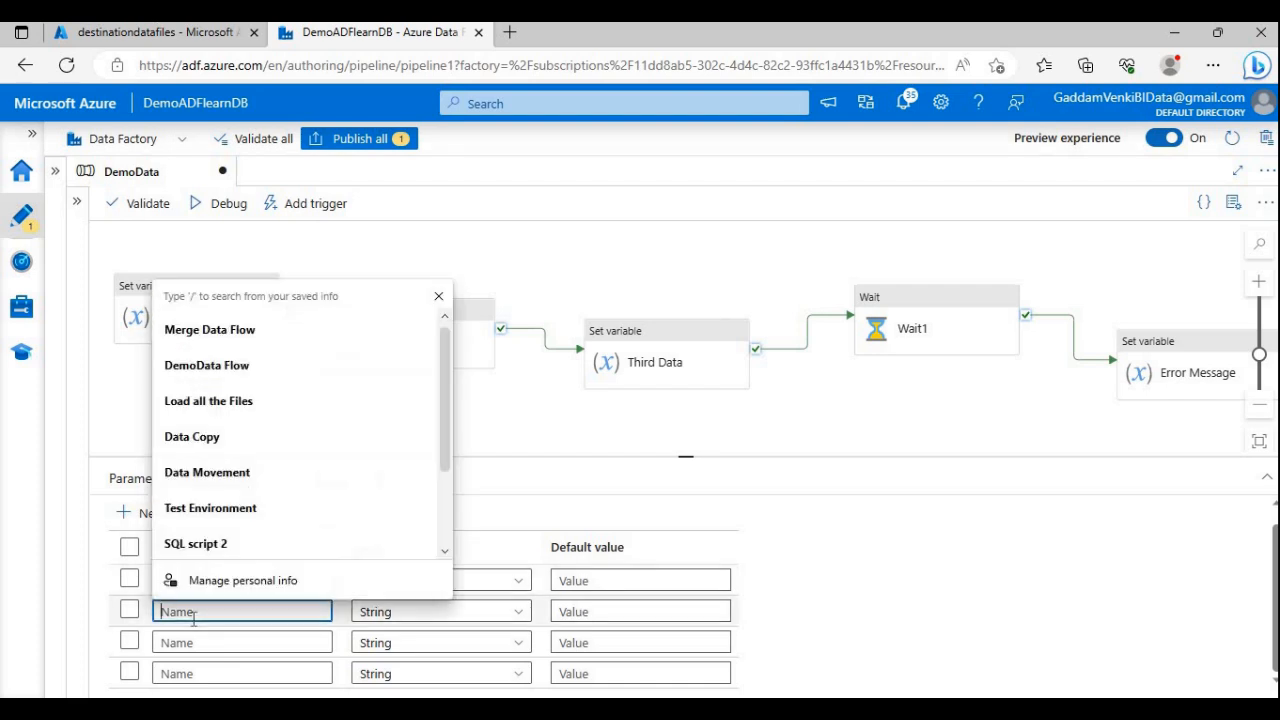
type("Second")
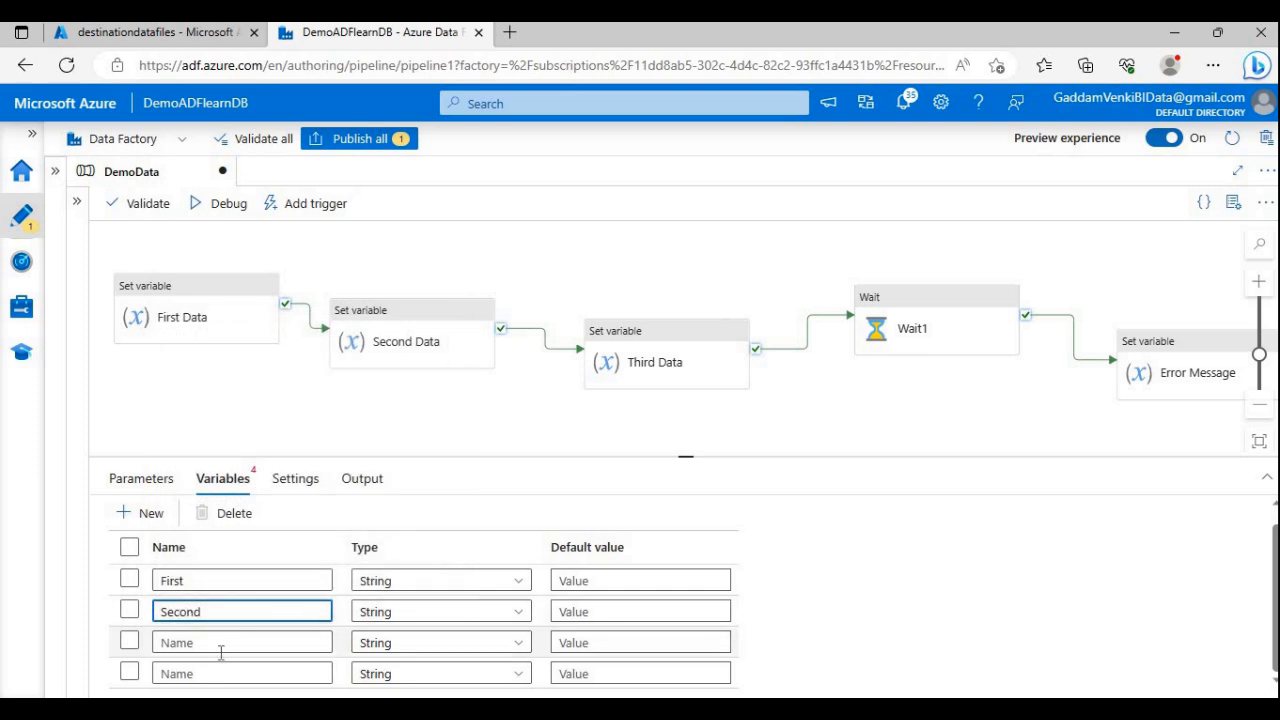
left_click(231, 643)
type("Thir")
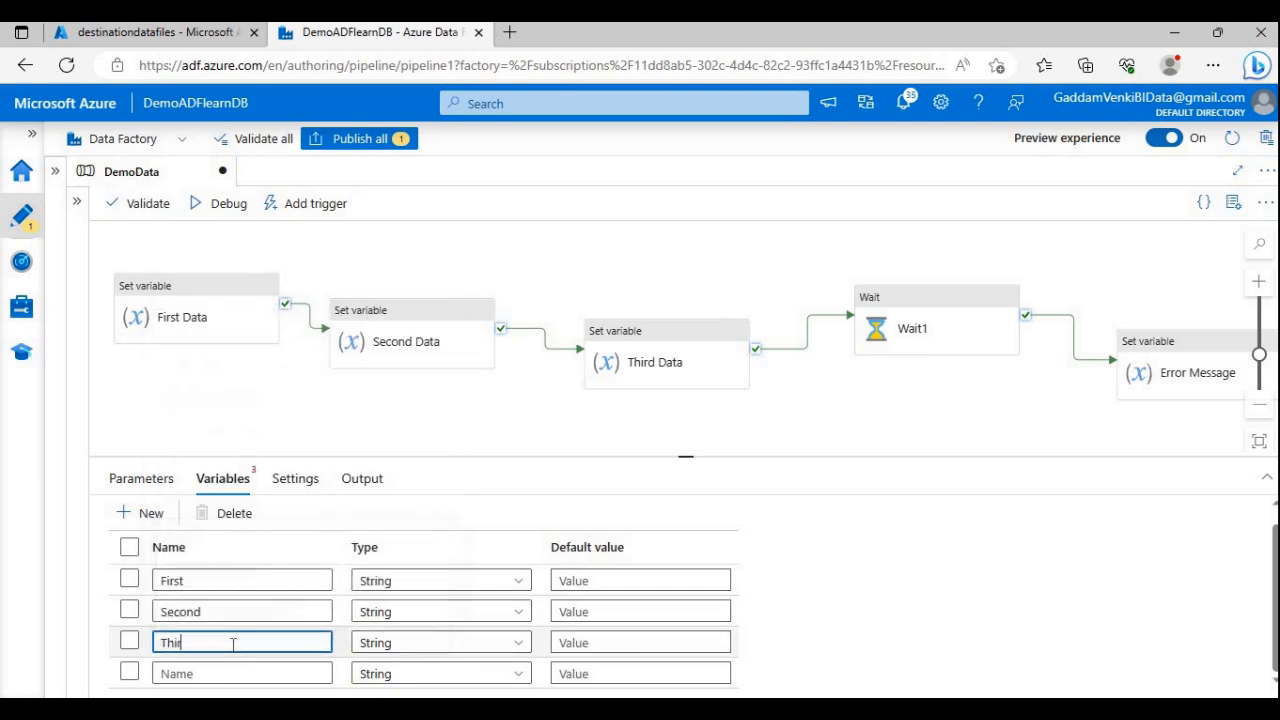
type("d")
left_click(226, 675)
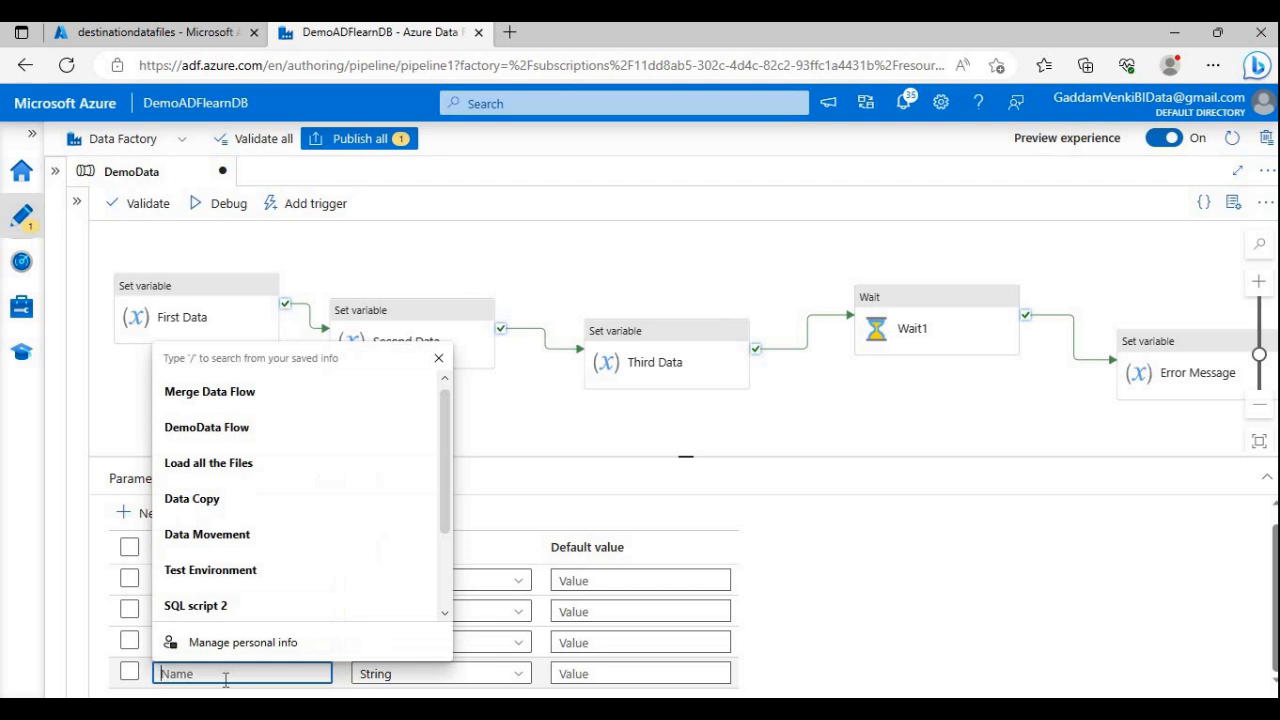
type("Error Message")
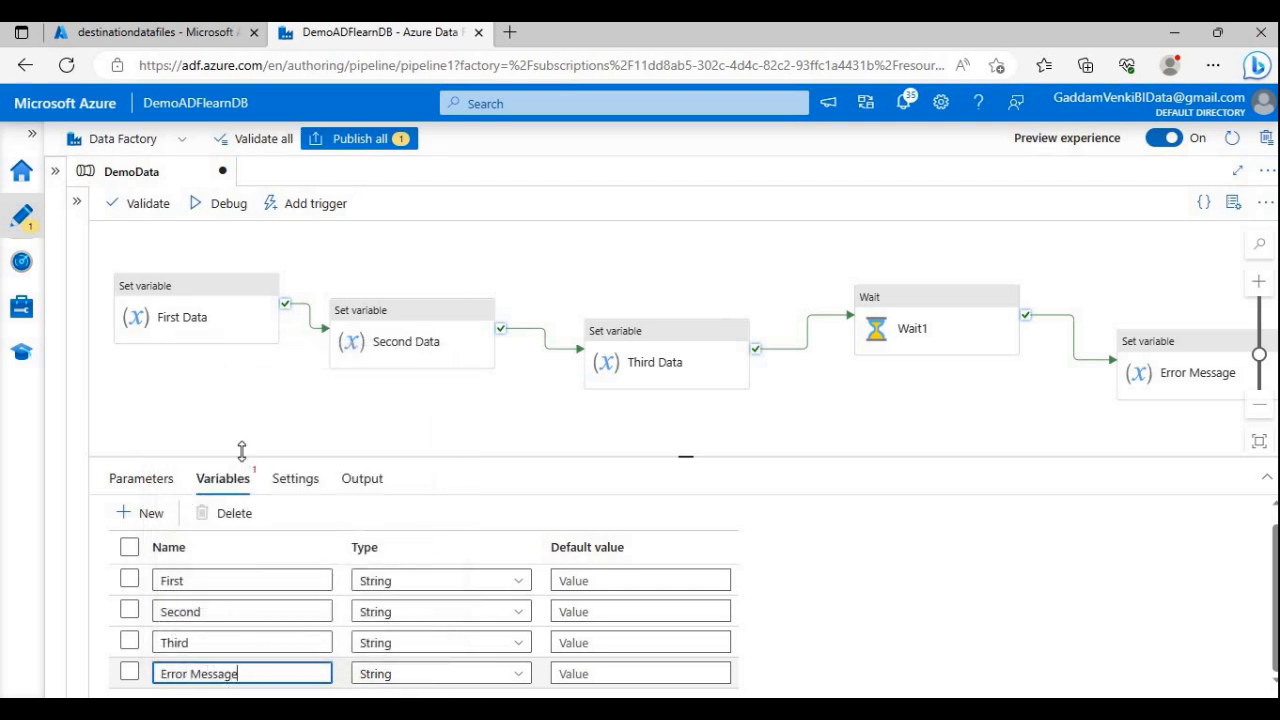
Step: Set the First Data activity to use the First pipeline variable and enter its value
left_click(215, 314)
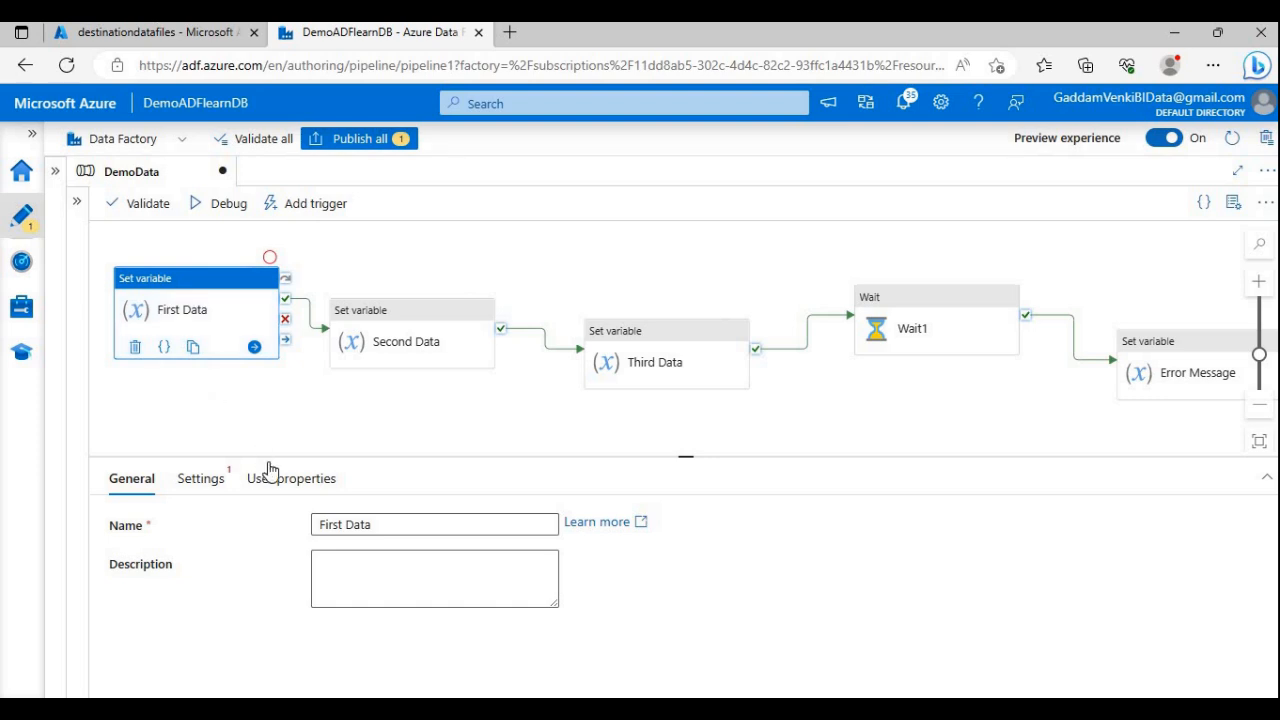
left_click(205, 480)
left_click(363, 561)
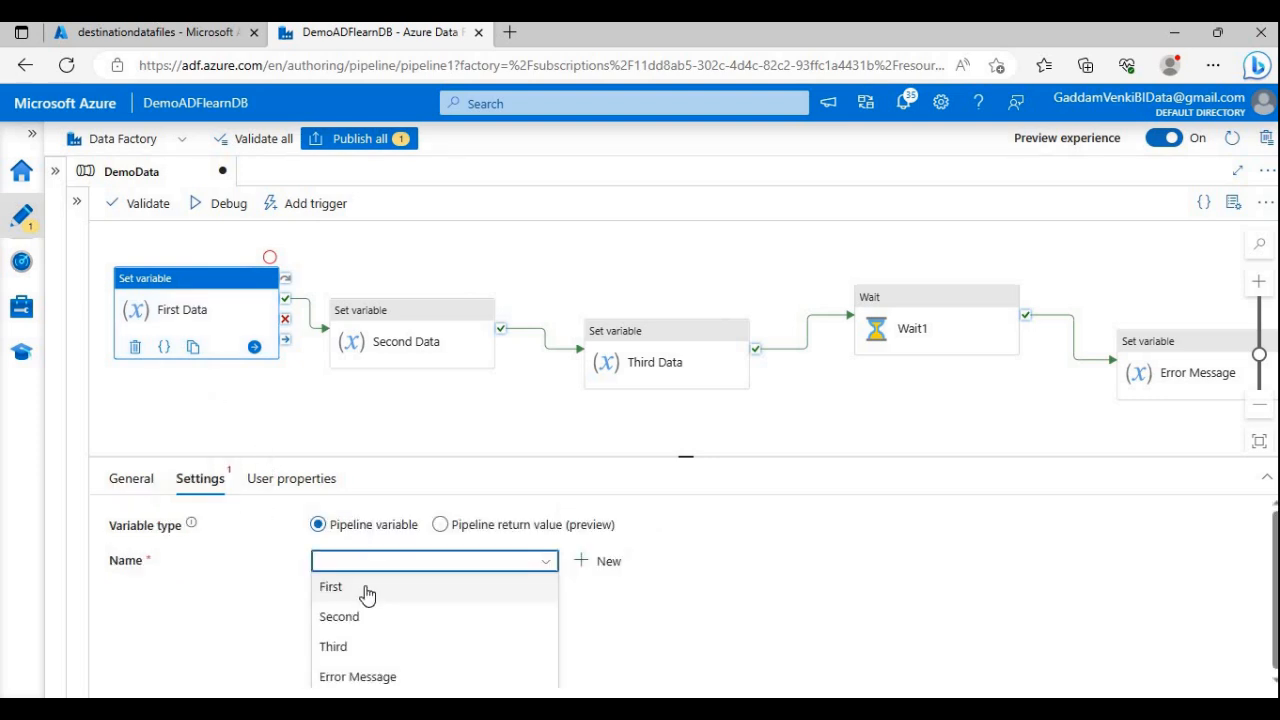
left_click(363, 584)
left_click(365, 613)
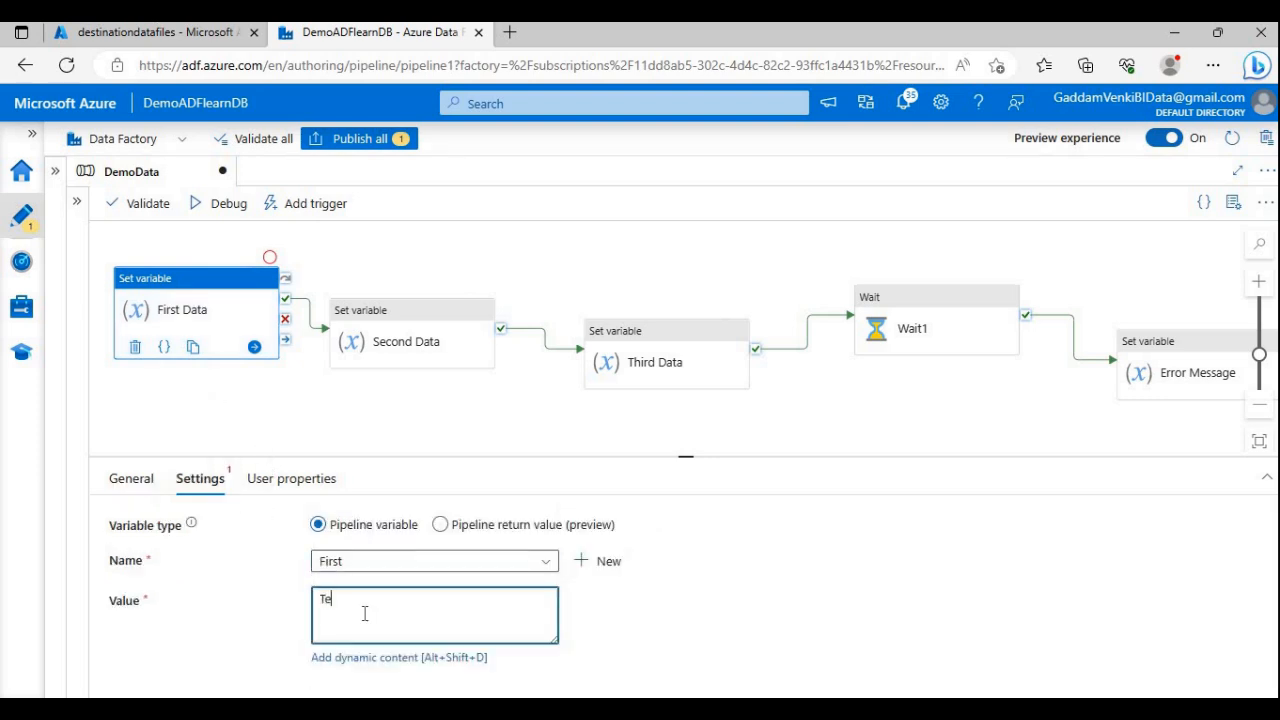
Step: Set the Second Data activity to assign the value ADF to the Second pipeline variable
left_click(392, 344)
left_click(201, 479)
left_click(390, 561)
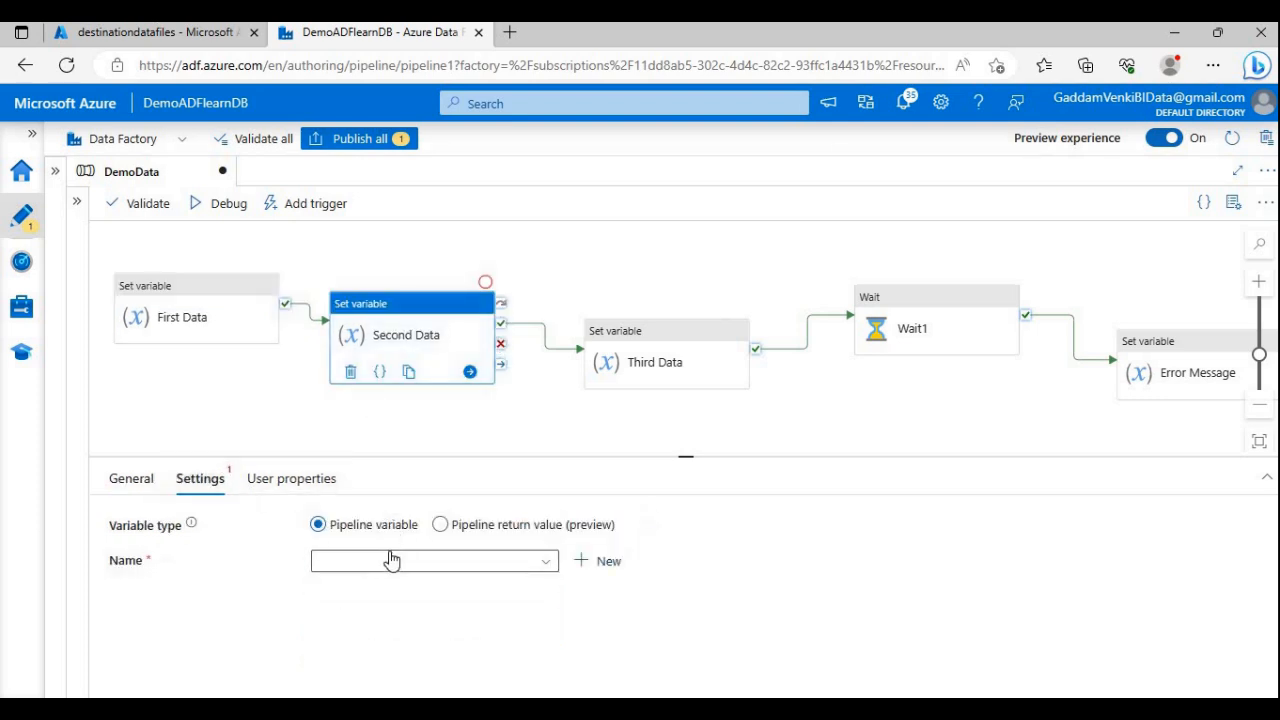
left_click(374, 612)
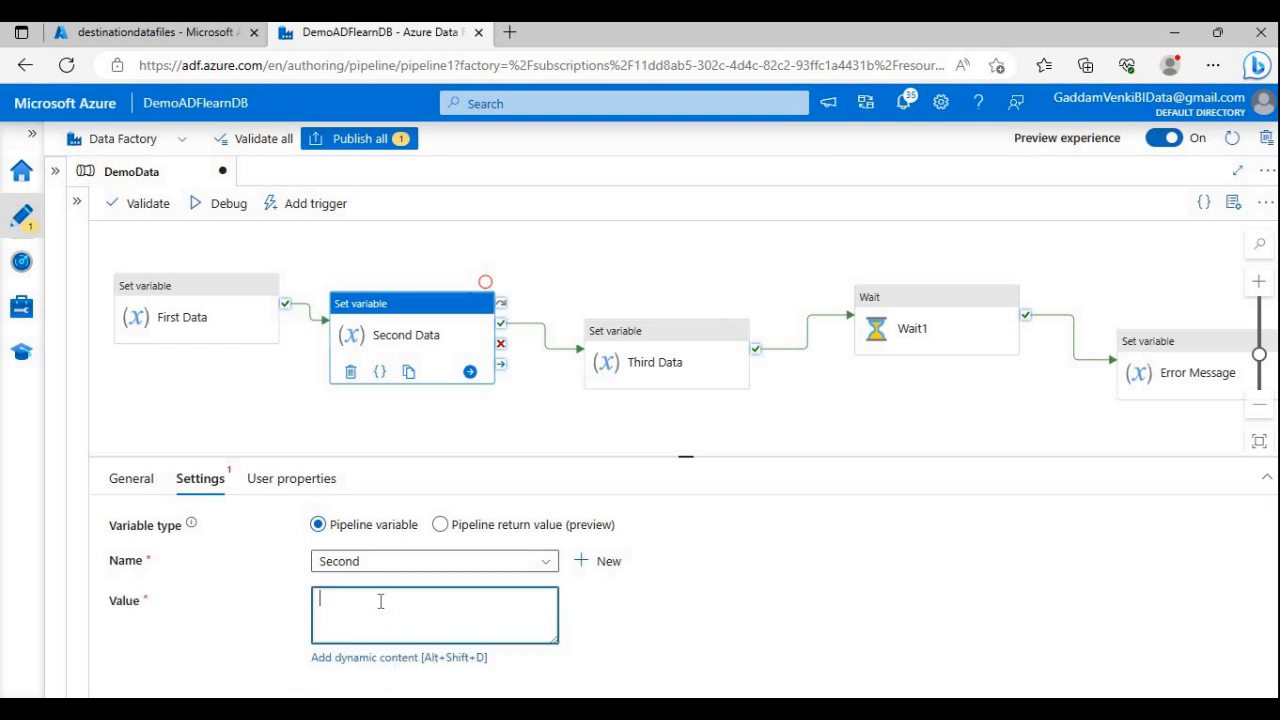
Step: Set the Third Data activity to assign the value DAX to the Third pipeline variable
left_click(610, 364)
left_click(201, 479)
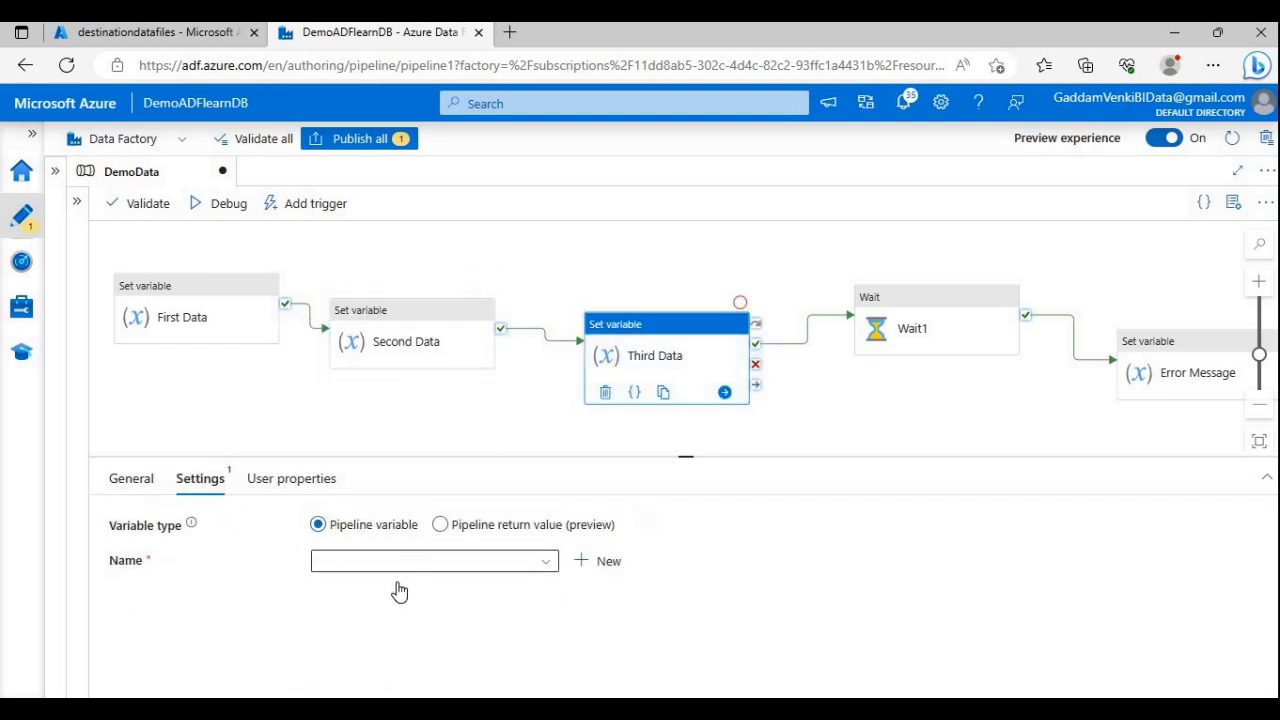
left_click(394, 561)
left_click(366, 648)
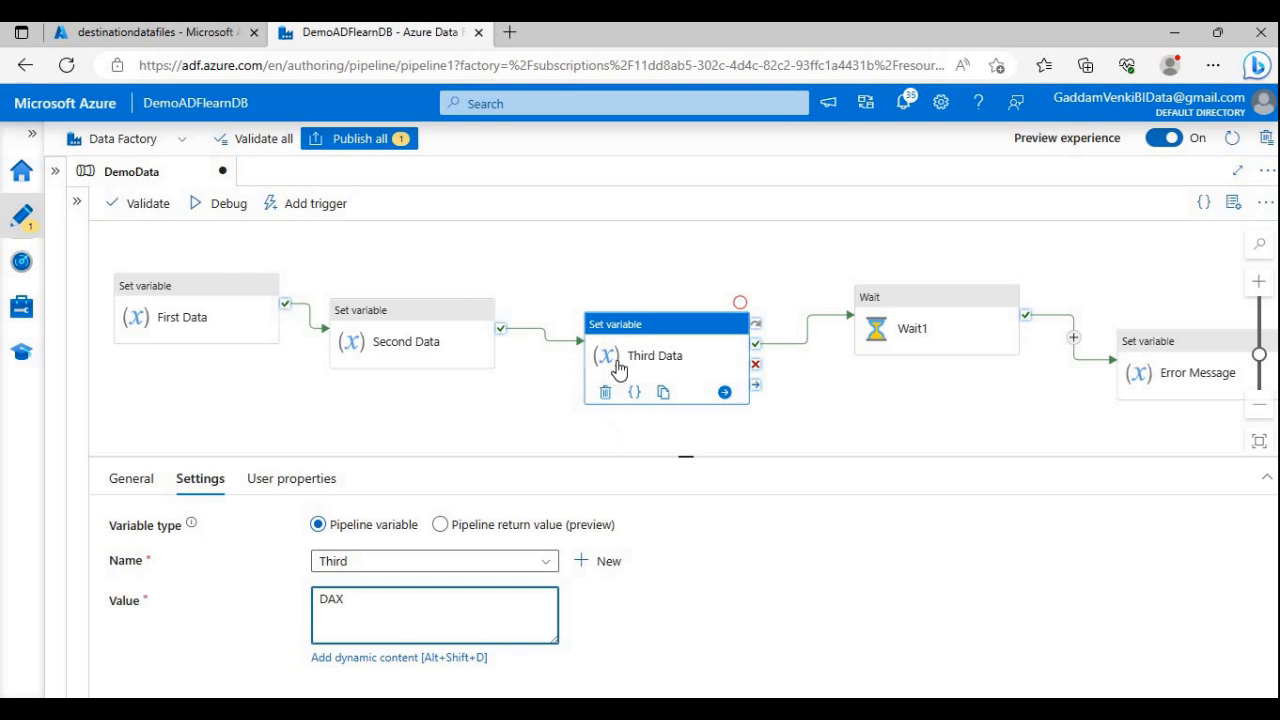
Step: Move the Third Data and Second Data activities slightly up on the canvas to straighten the chain
left_click_drag(638, 347, 644, 326)
left_click_drag(457, 340, 462, 328)
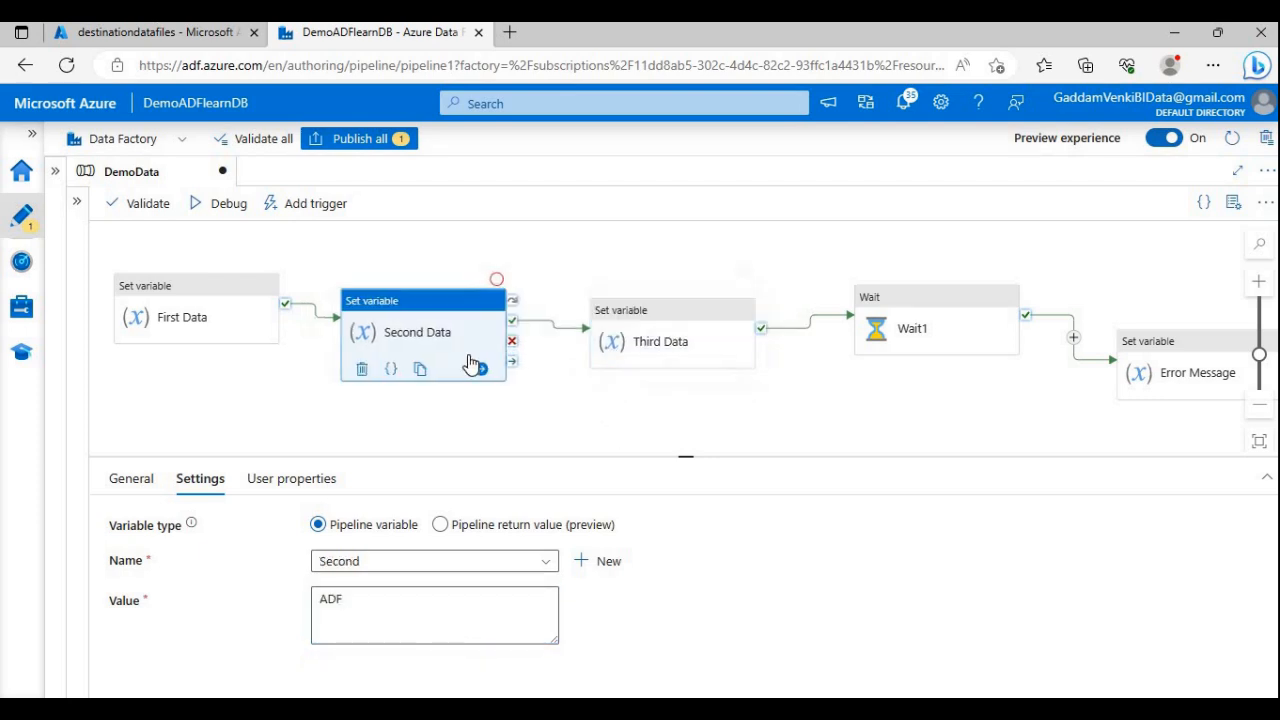
scroll(502, 404, "up", 1)
left_click_drag(352, 406, 378, 415)
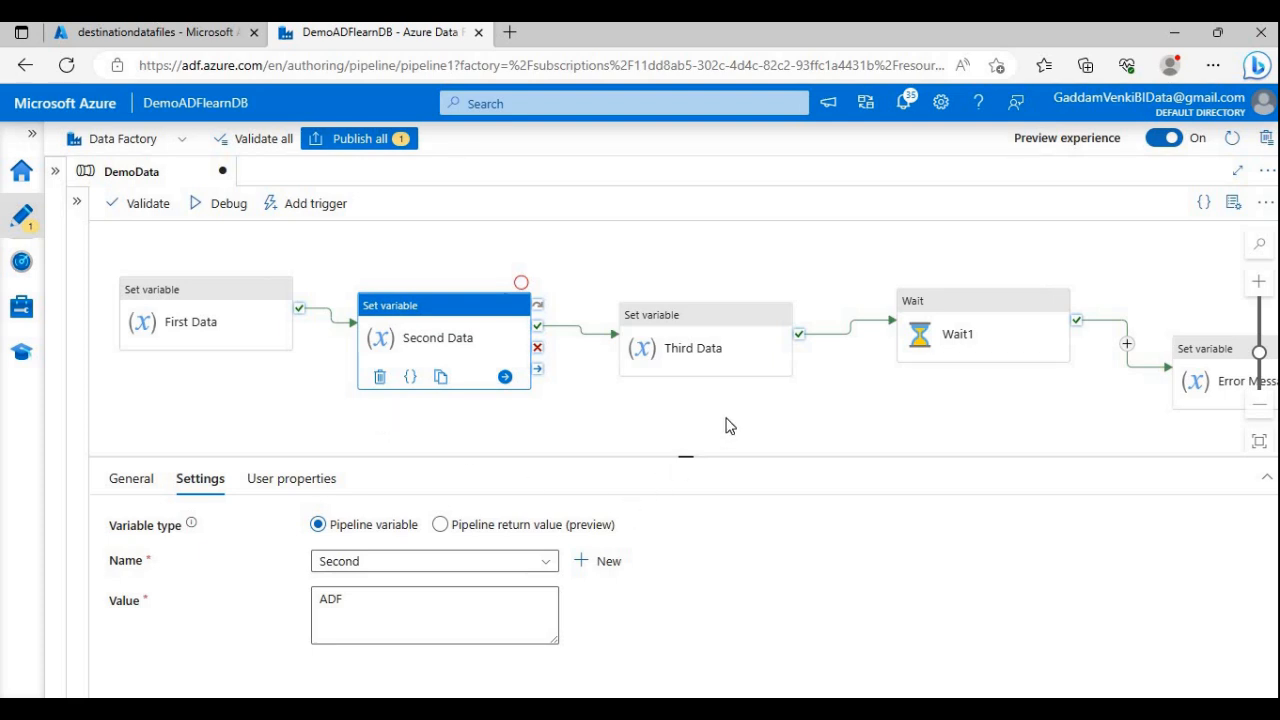
left_click_drag(725, 418, 705, 419)
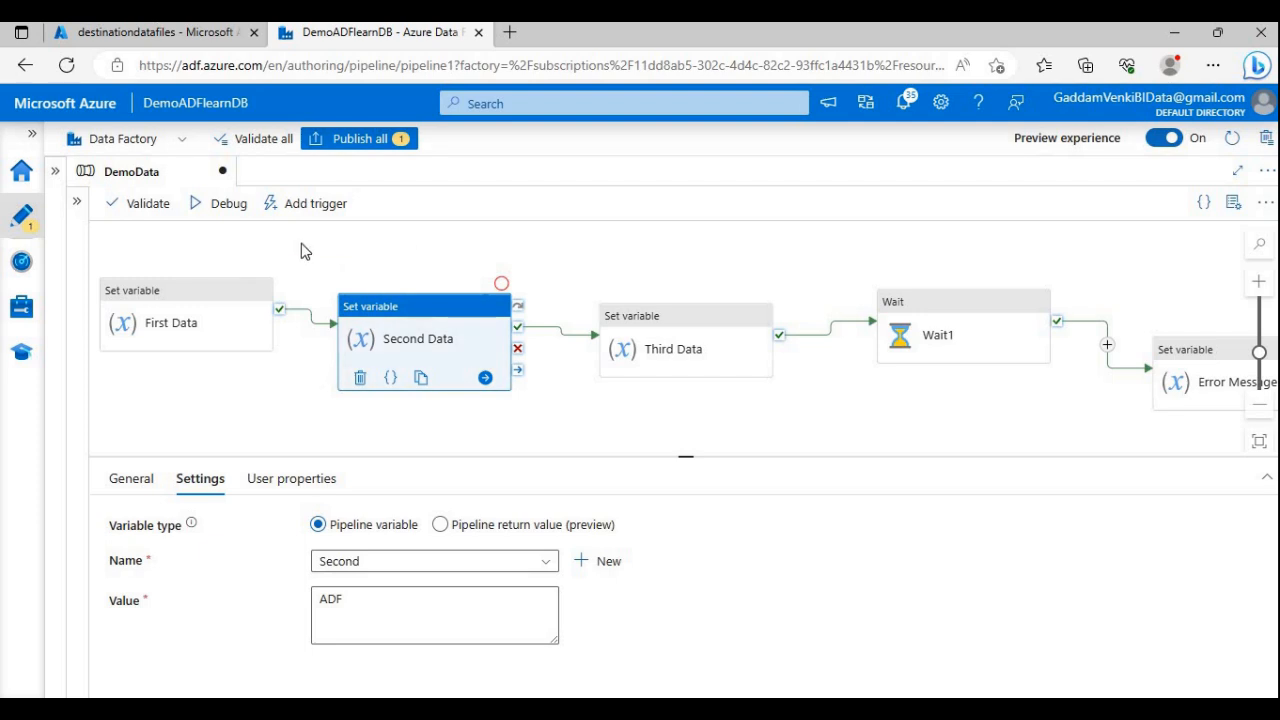
Step: Start a debug run, go to the Error Message activity from the validation output, and close that output
left_click(232, 204)
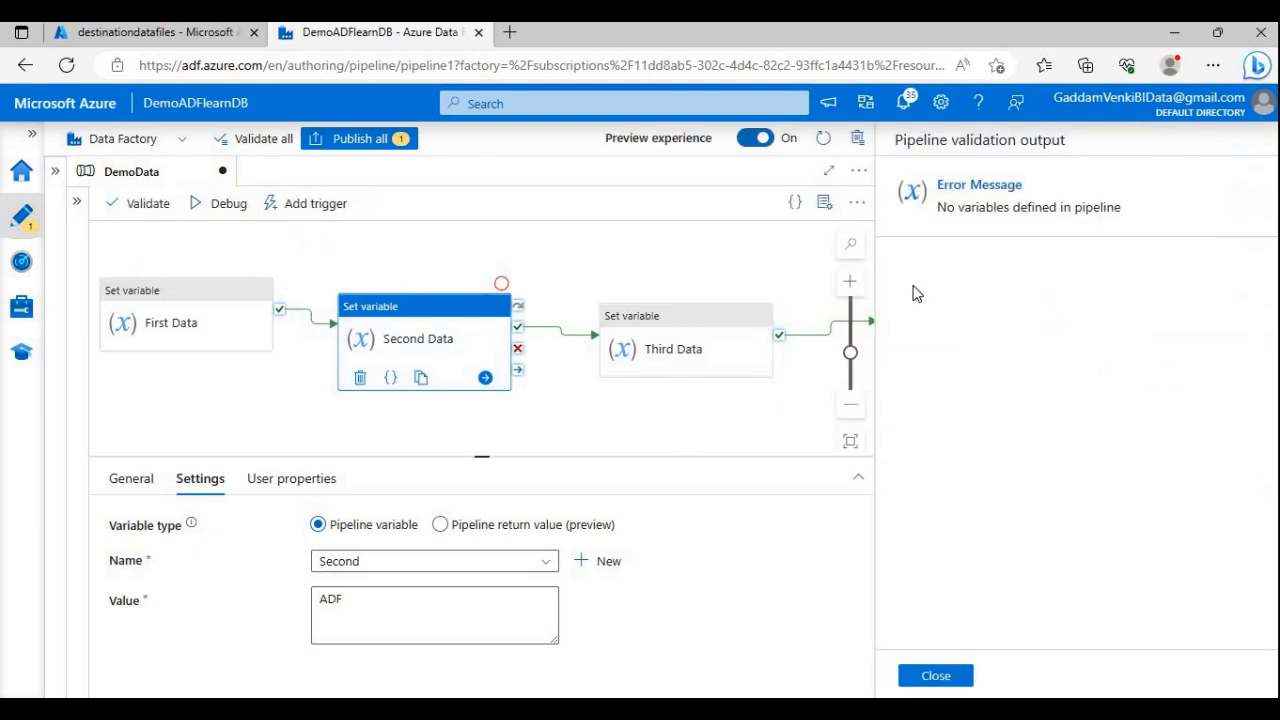
left_click(980, 216)
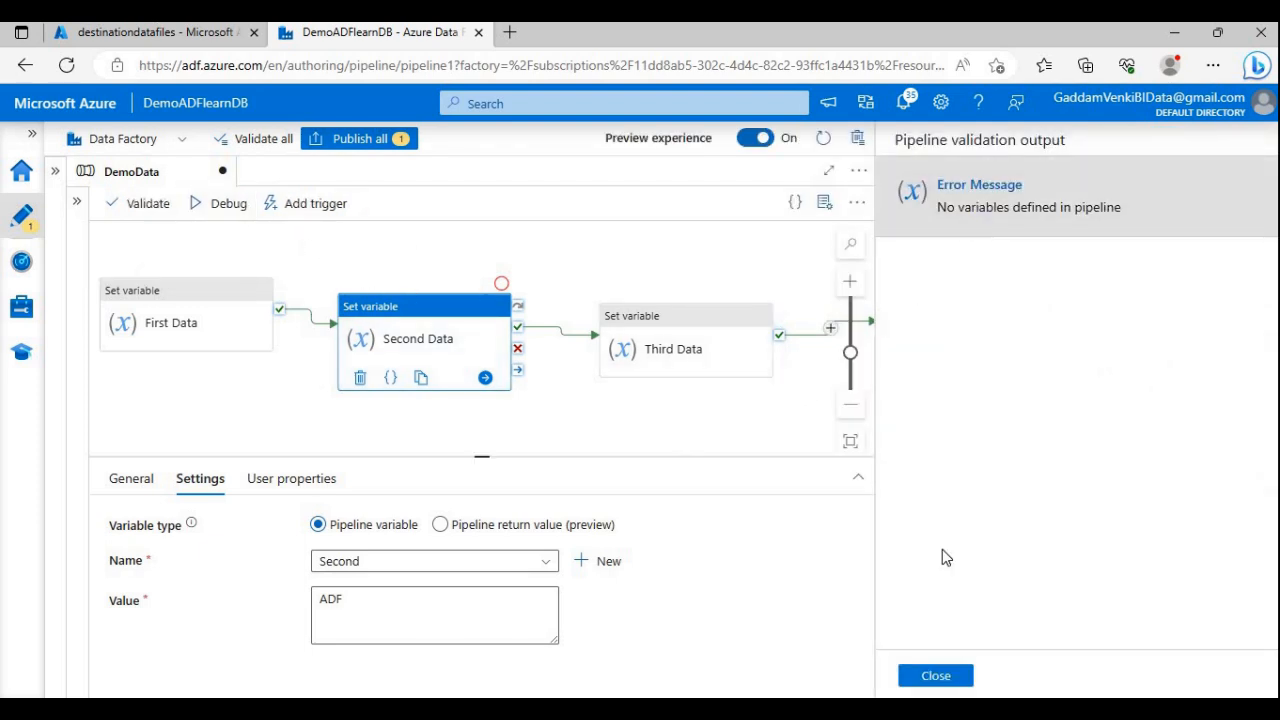
left_click(940, 675)
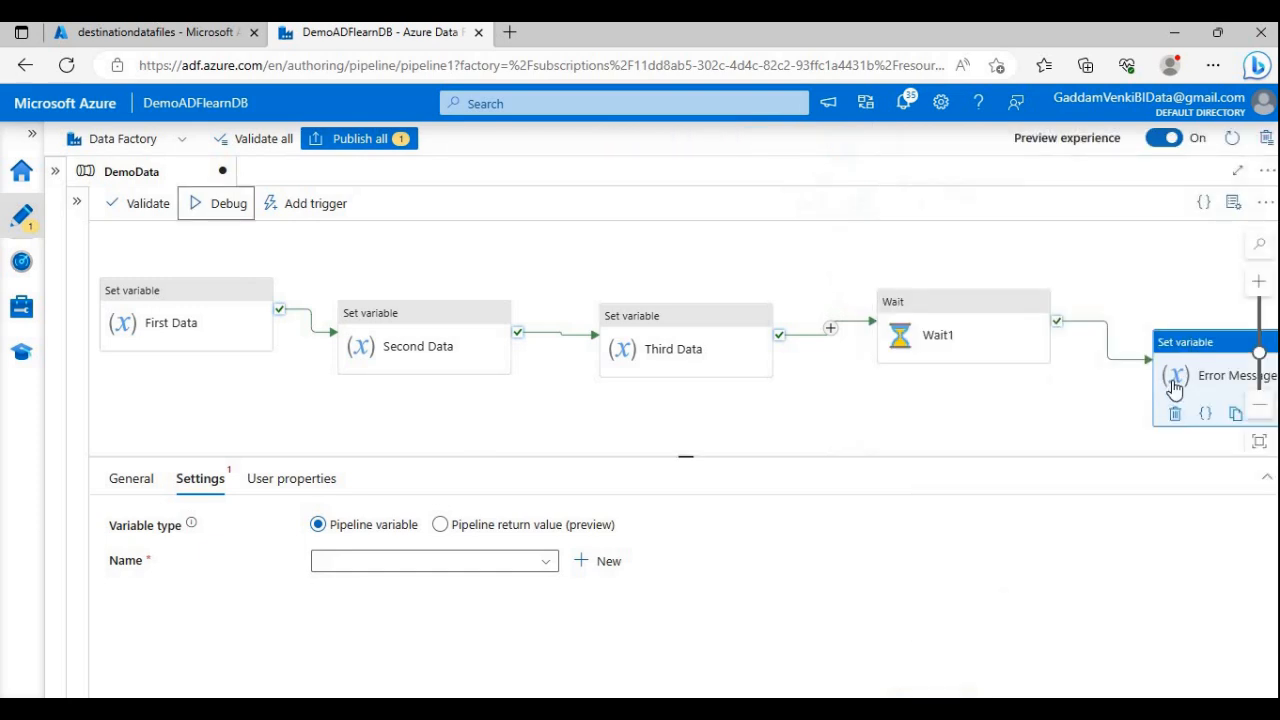
Step: Set the Error Message activity to assign the value Hello ADF to the Error Message variable
left_click(386, 566)
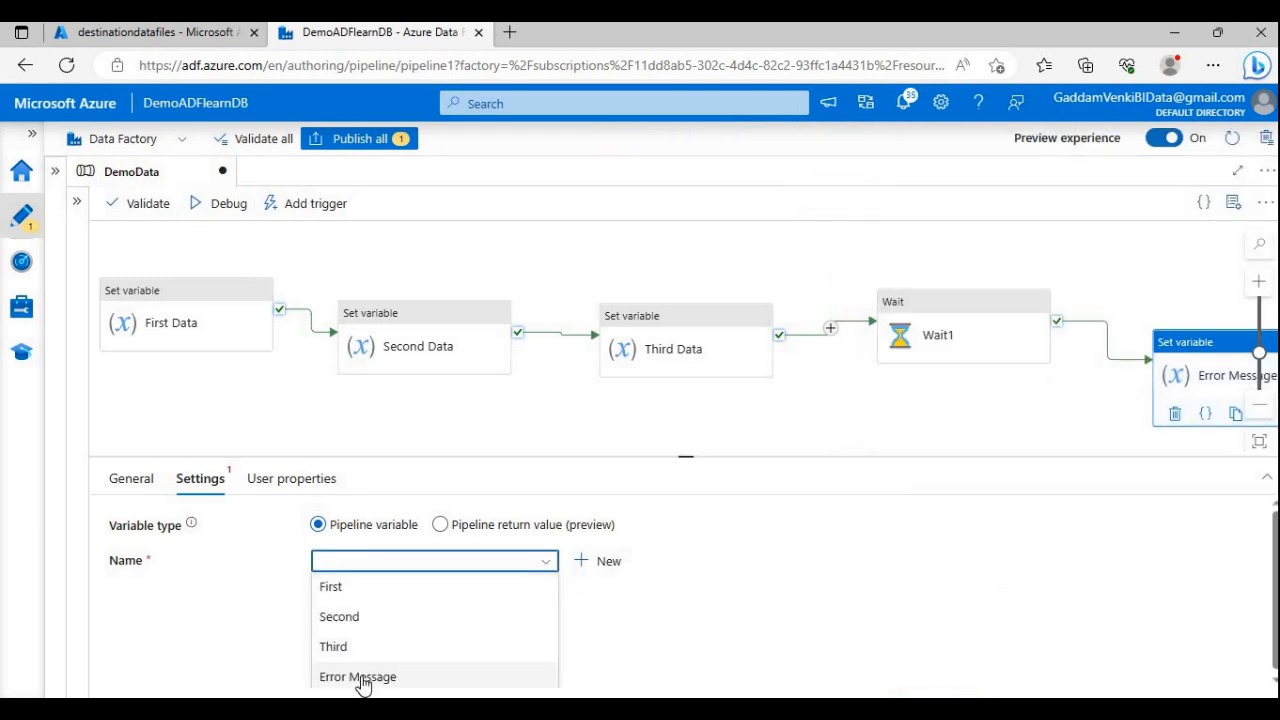
left_click(362, 677)
left_click(392, 610)
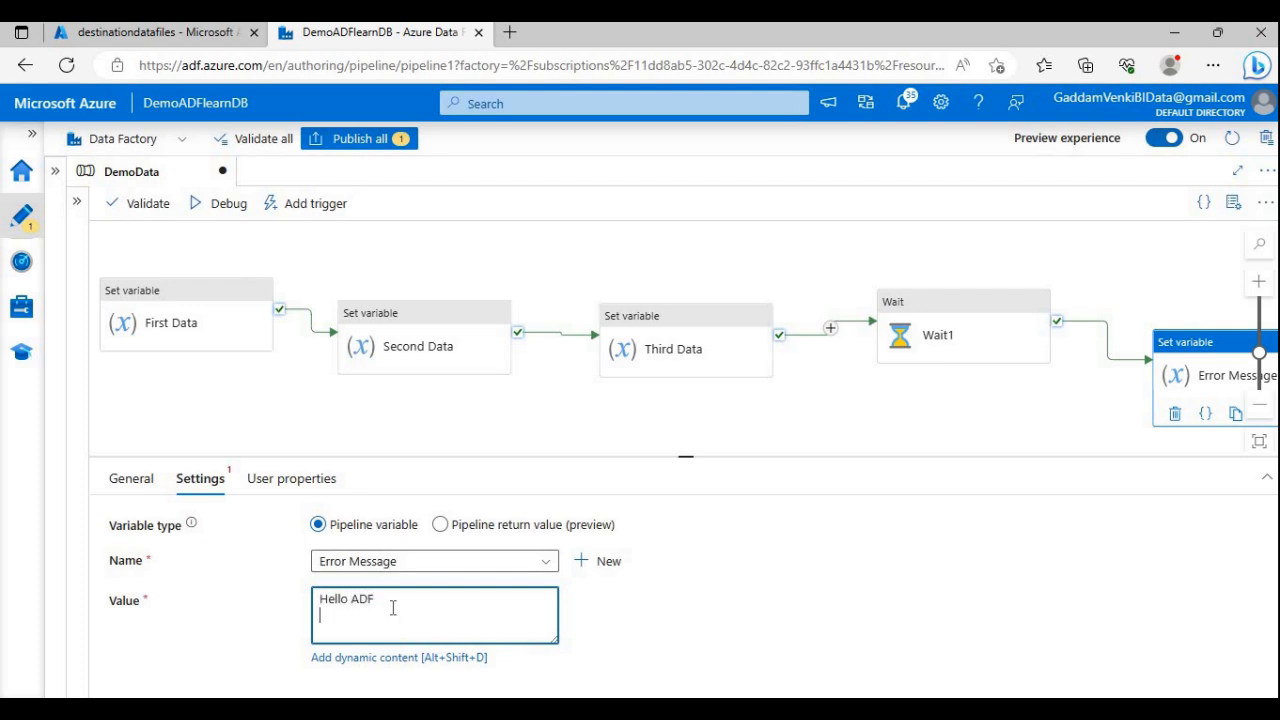
left_click(493, 427)
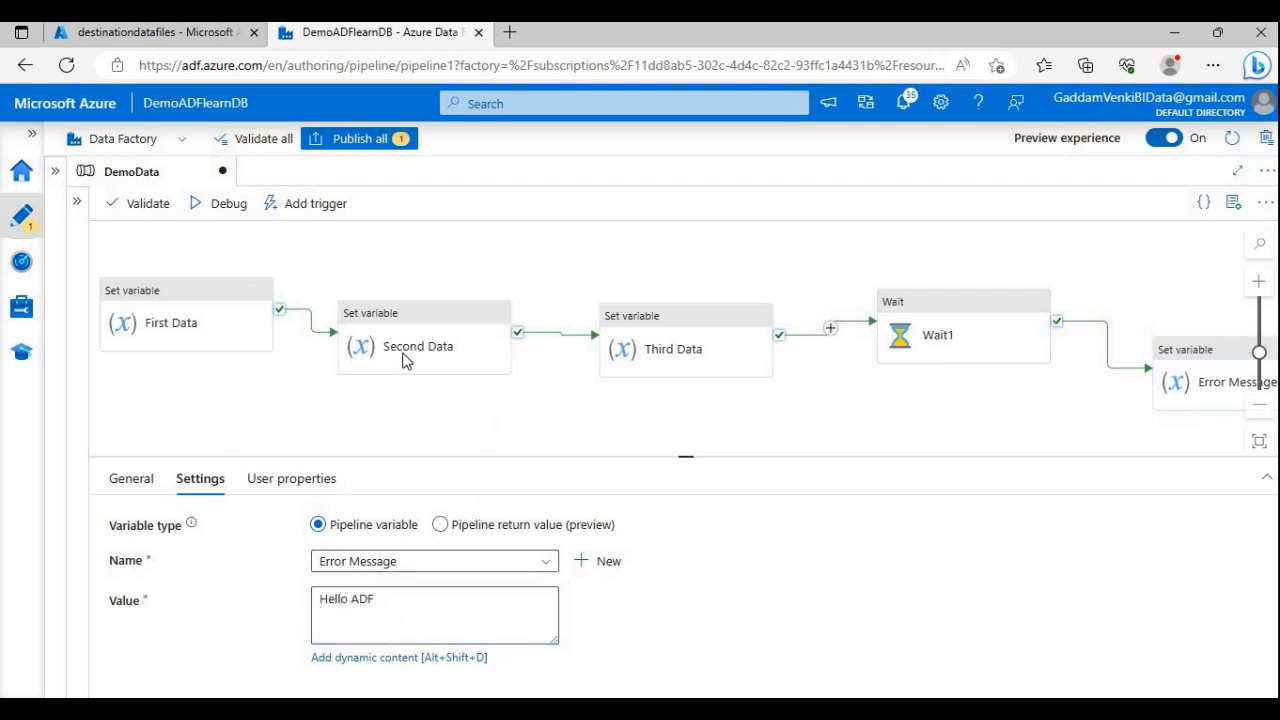
Step: Run the pipeline in debug mode and check the status of each activity along the chain
left_click(229, 204)
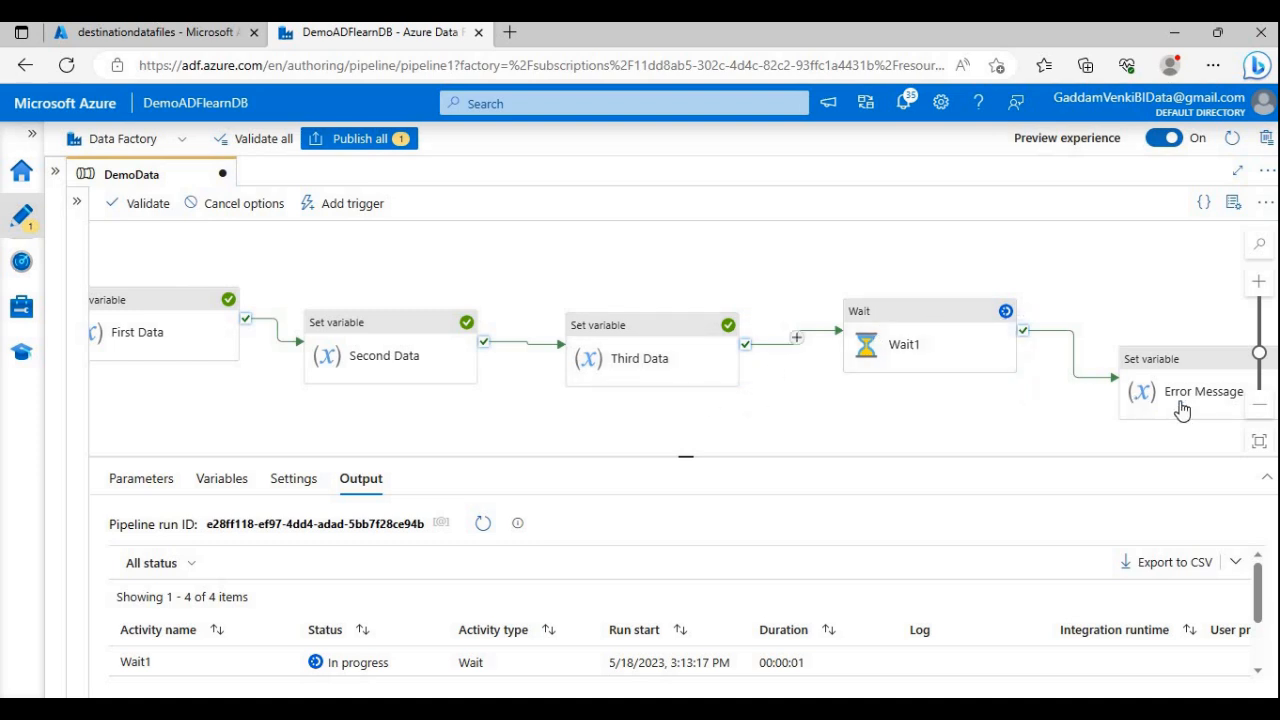
left_click_drag(972, 409, 893, 412)
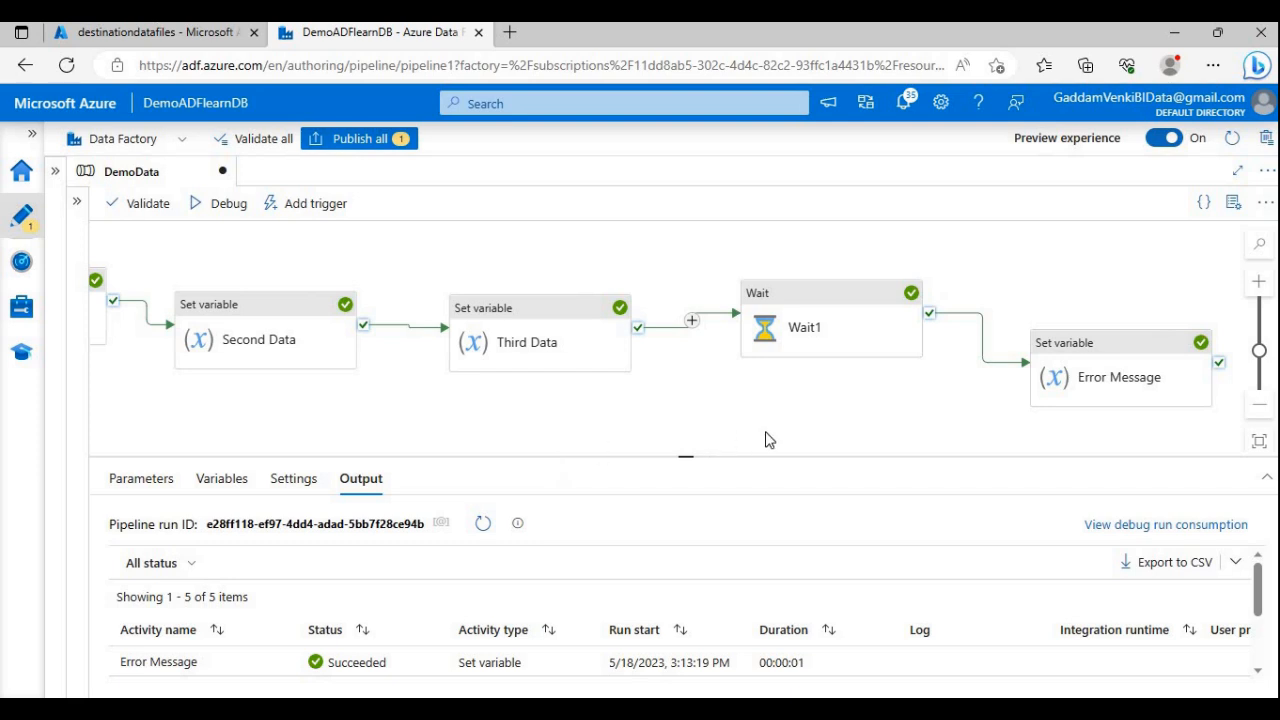
left_click_drag(714, 437, 784, 438)
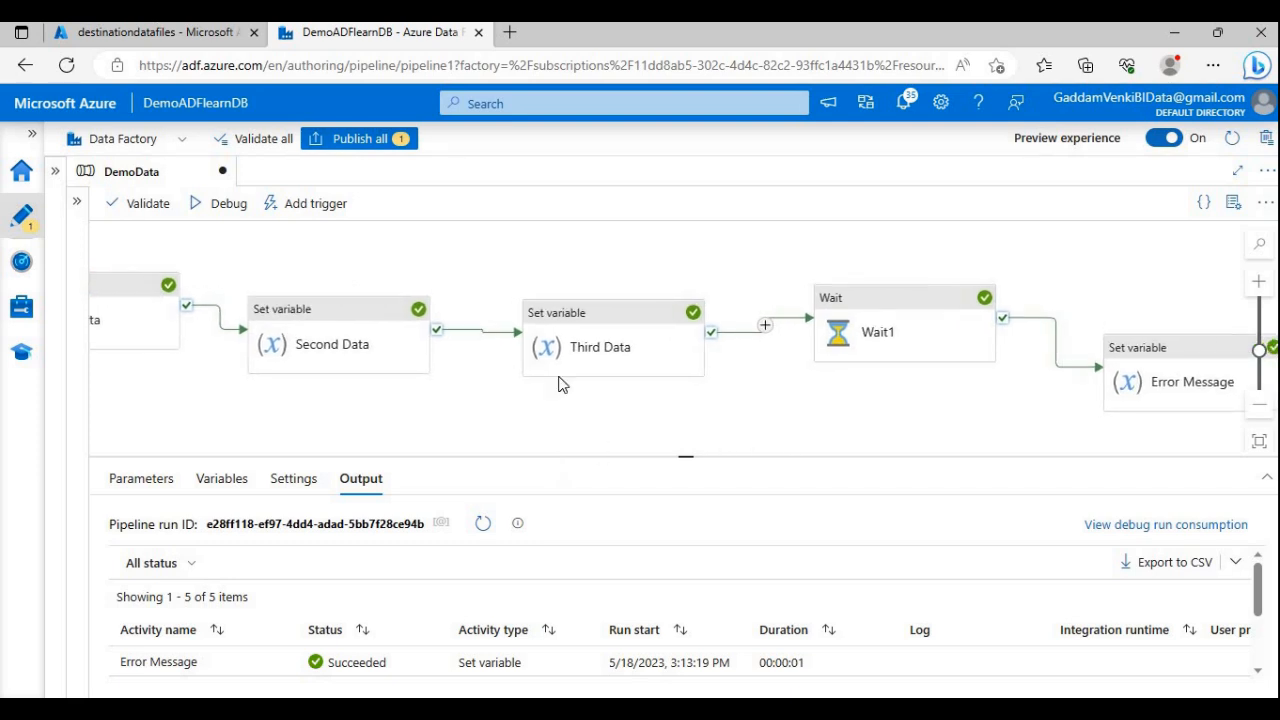
left_click_drag(881, 441, 786, 424)
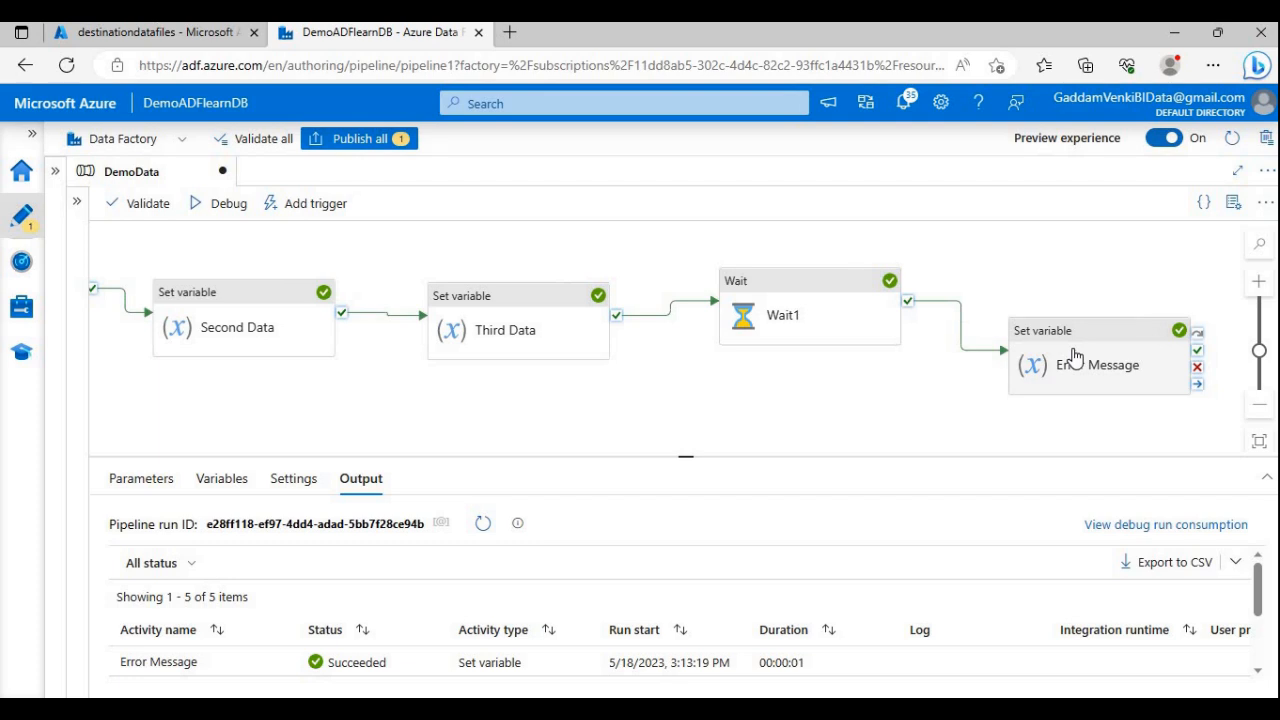
Step: Change the dependency condition between Wait1 and Error Message to Skipped
right_click(940, 308)
left_click(966, 436)
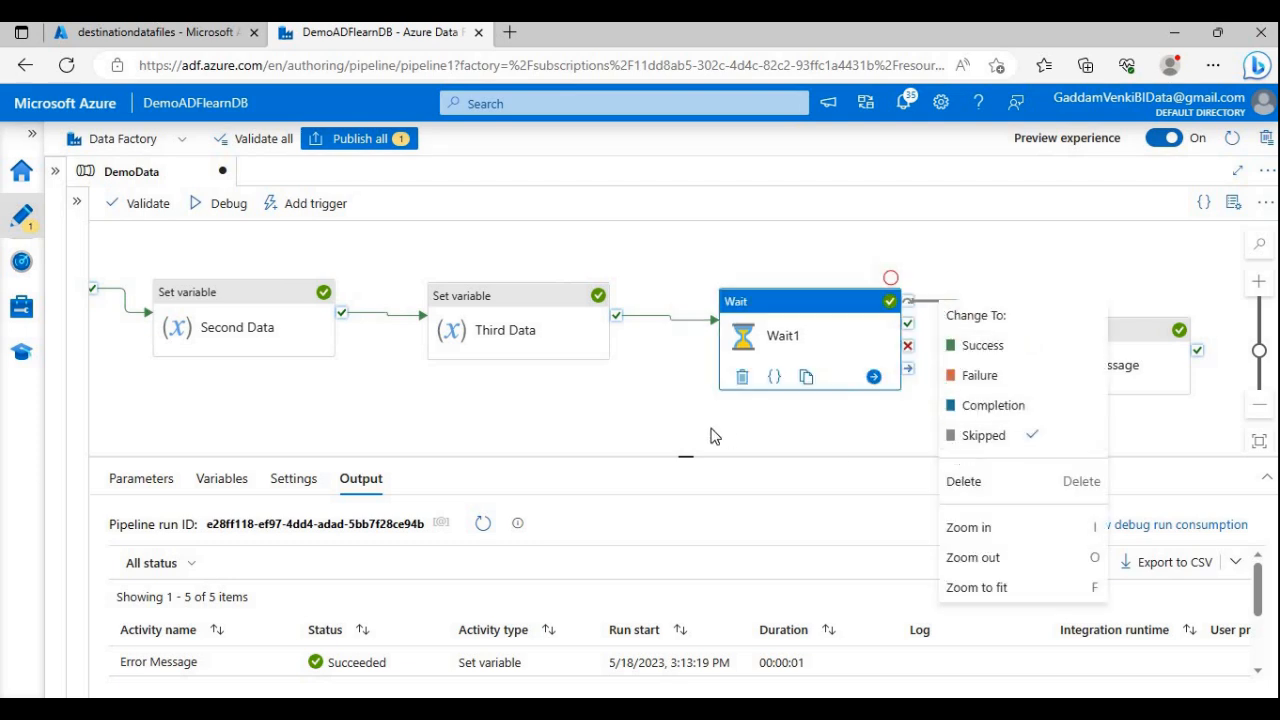
left_click(710, 436)
Step: Debug the pipeline again with the Skipped condition, enlarge the output area and check the activity statuses
left_click(229, 205)
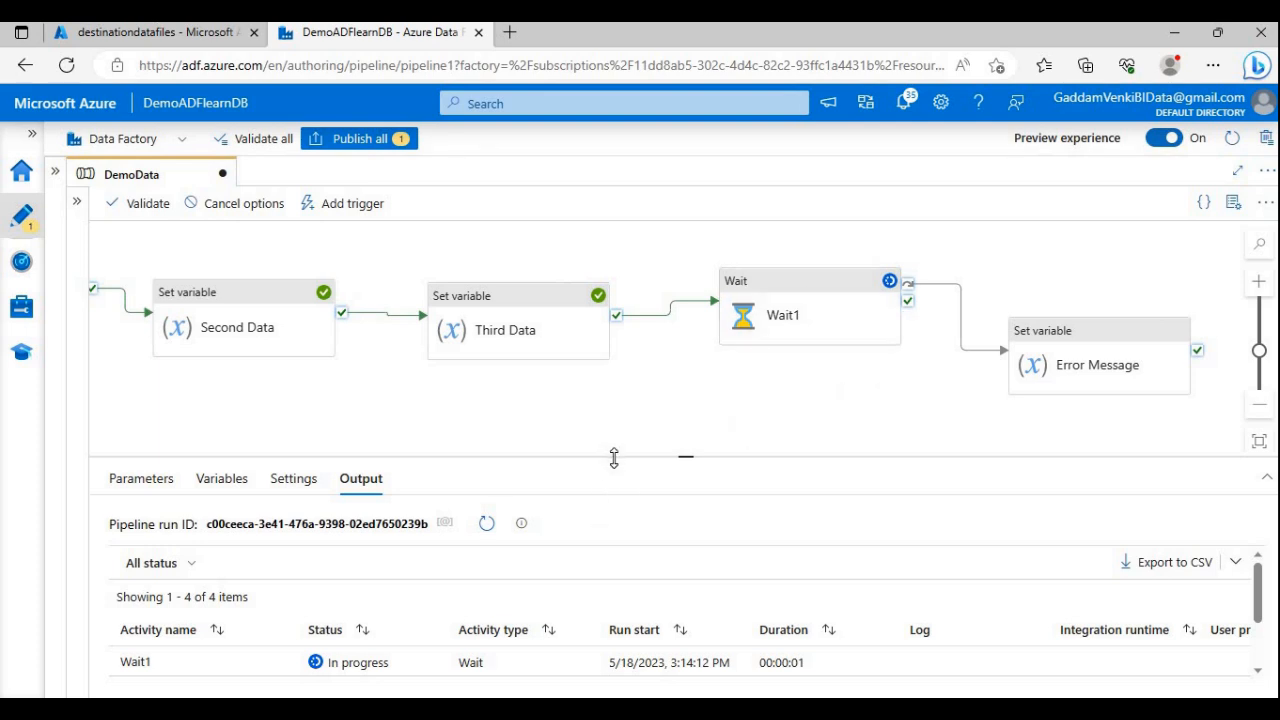
left_click_drag(611, 456, 616, 436)
scroll(737, 417, "left", 3)
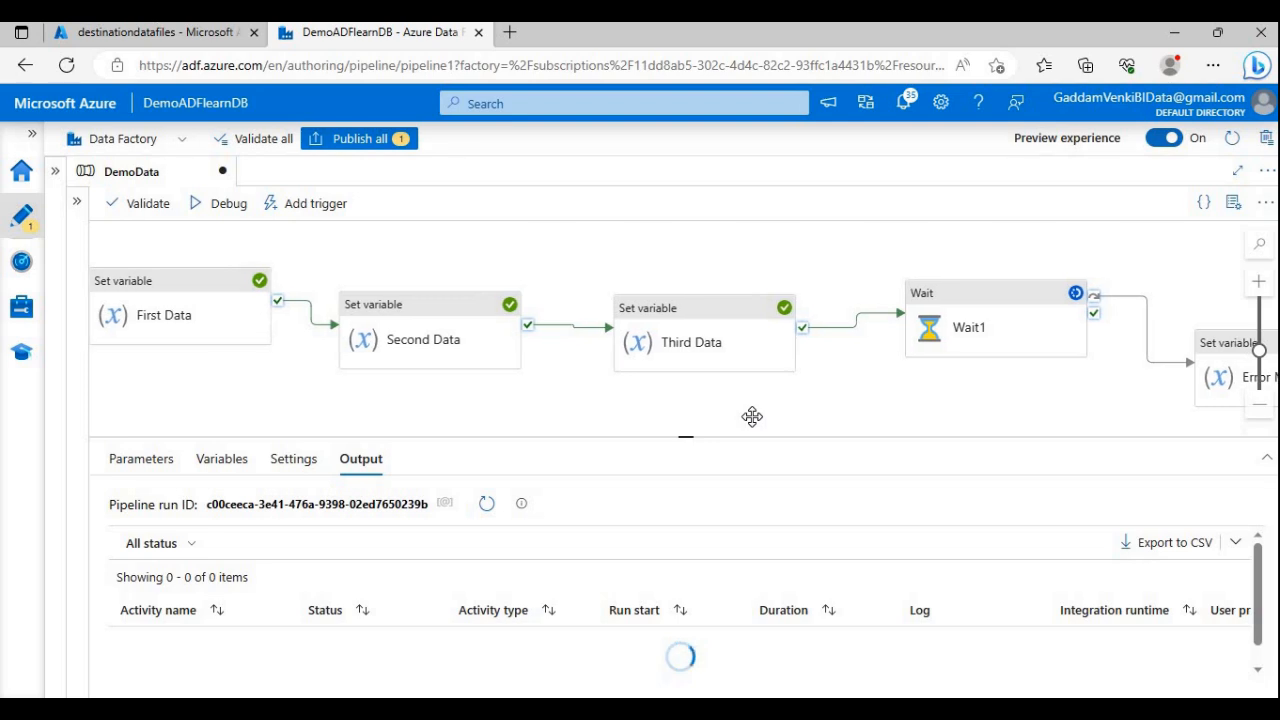
left_click_drag(750, 417, 738, 414)
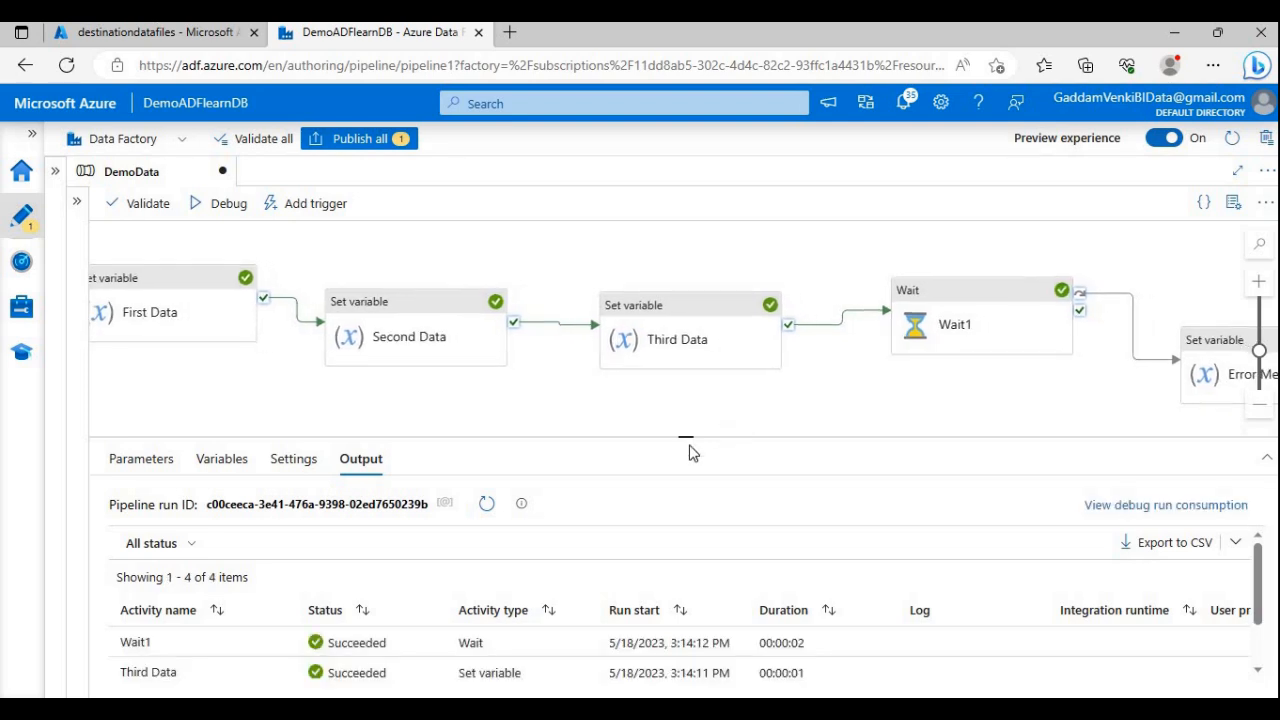
left_click(410, 347)
left_click(370, 581)
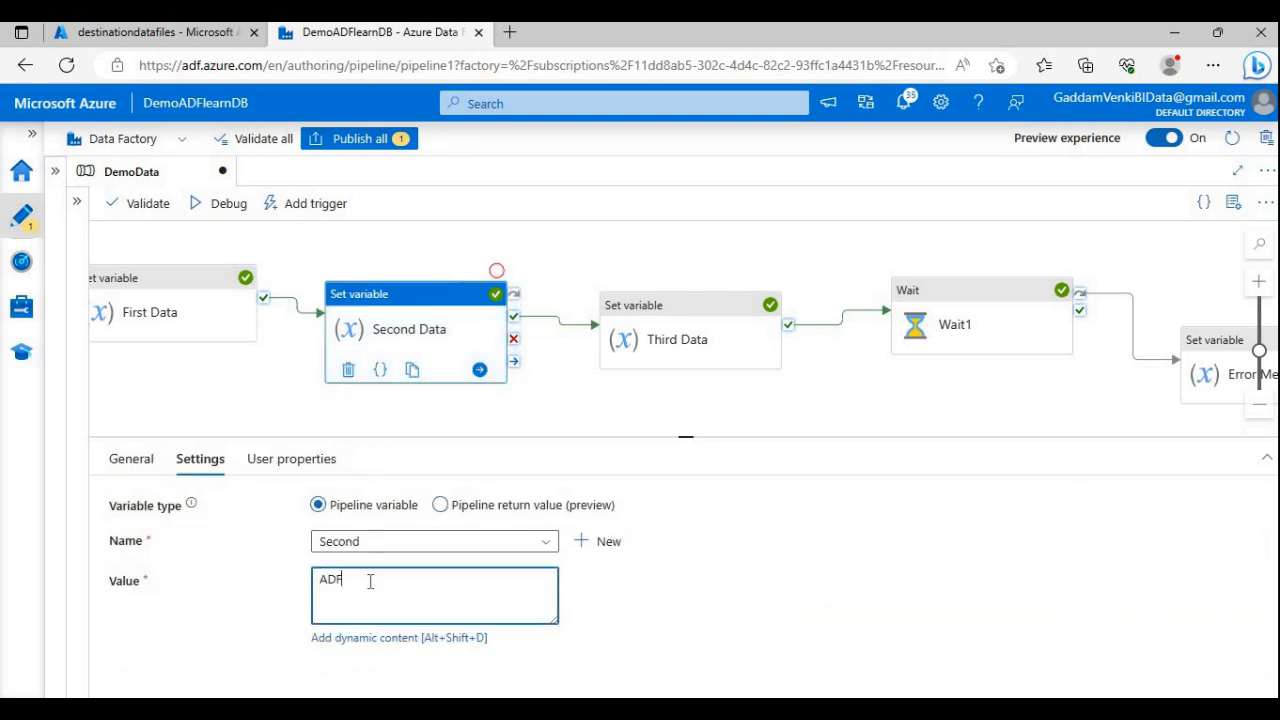
double_click(370, 581)
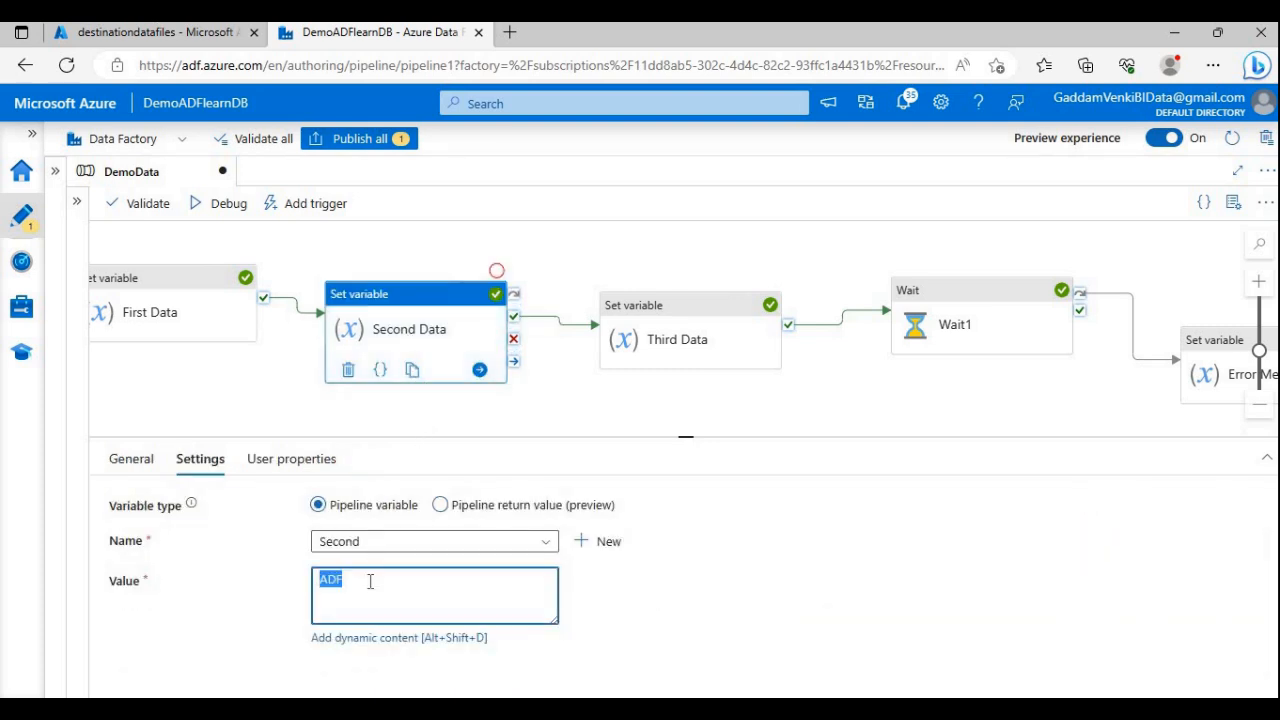
left_click(395, 639)
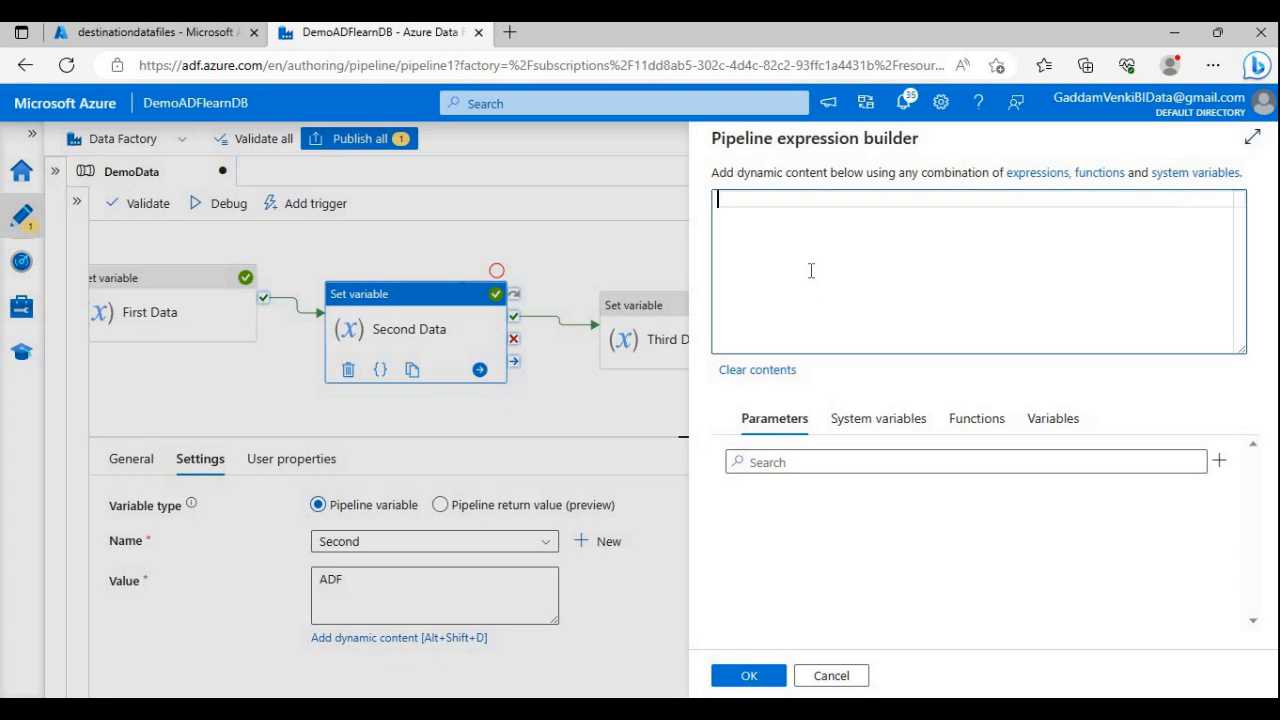
type("@int(")
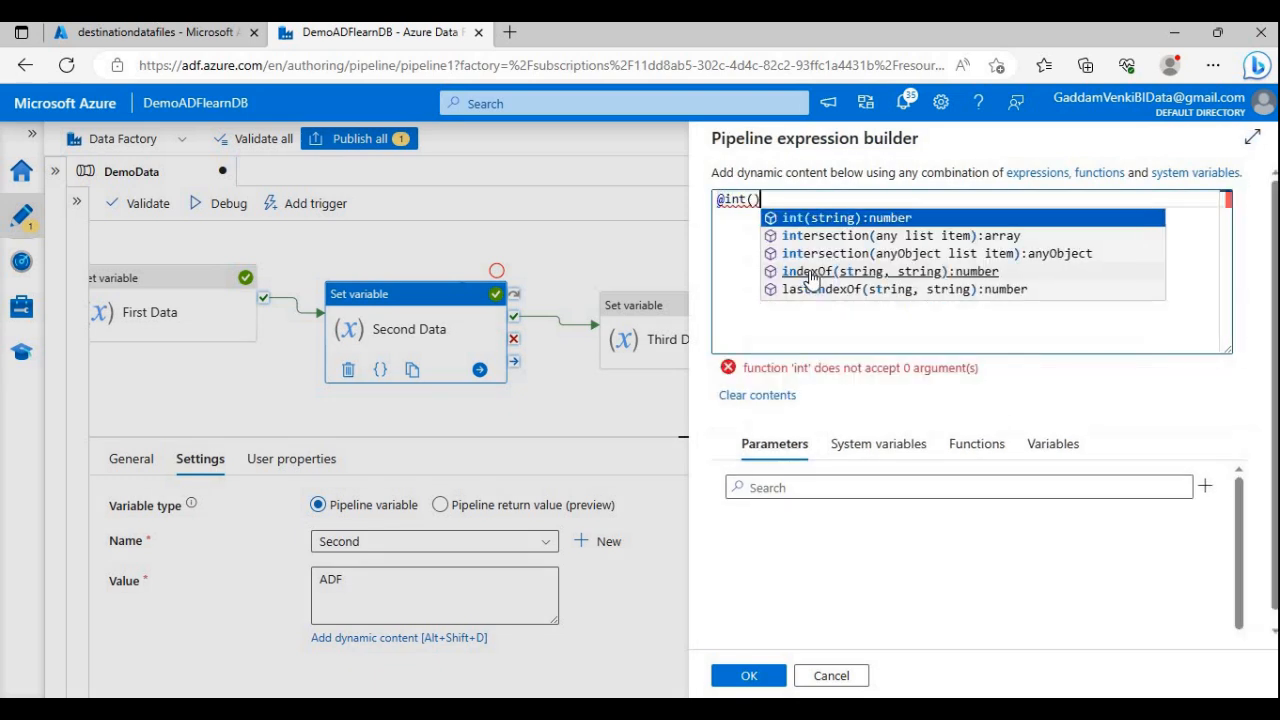
type("'Hello")
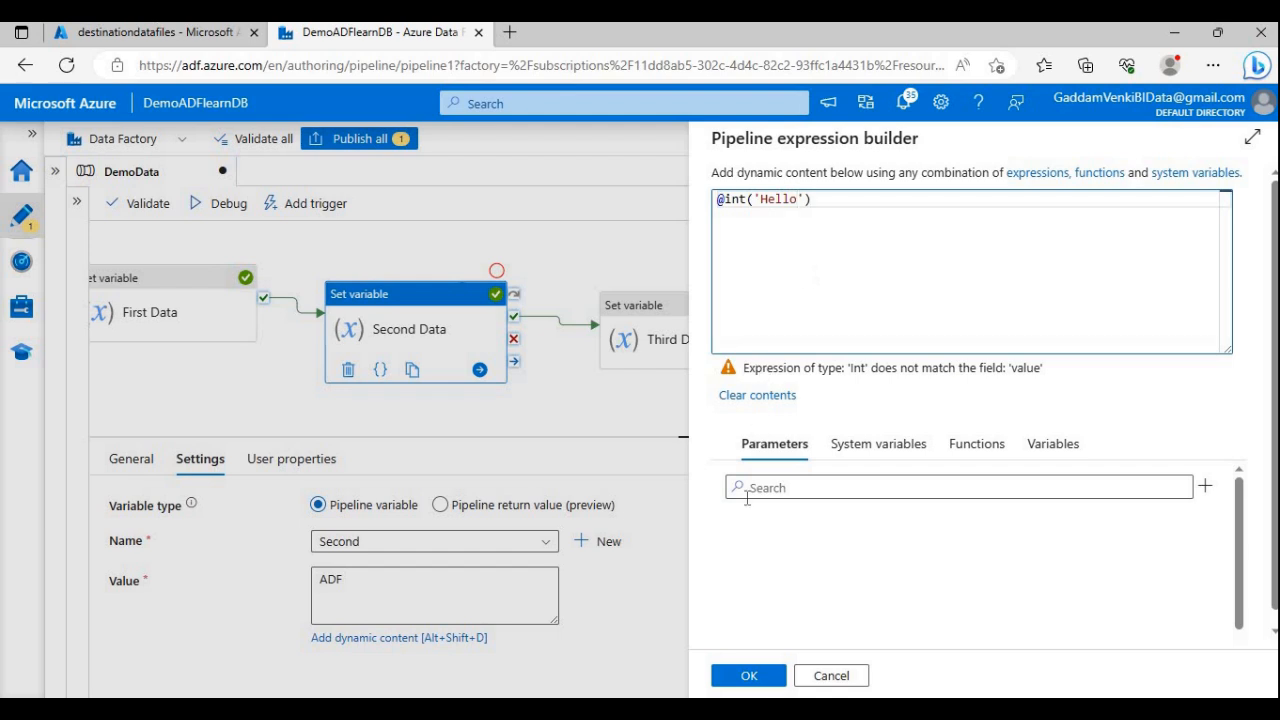
left_click(749, 675)
Step: Debug the pipeline with the new Second Data expression and check the activity statuses through to Error Message
left_click(236, 214)
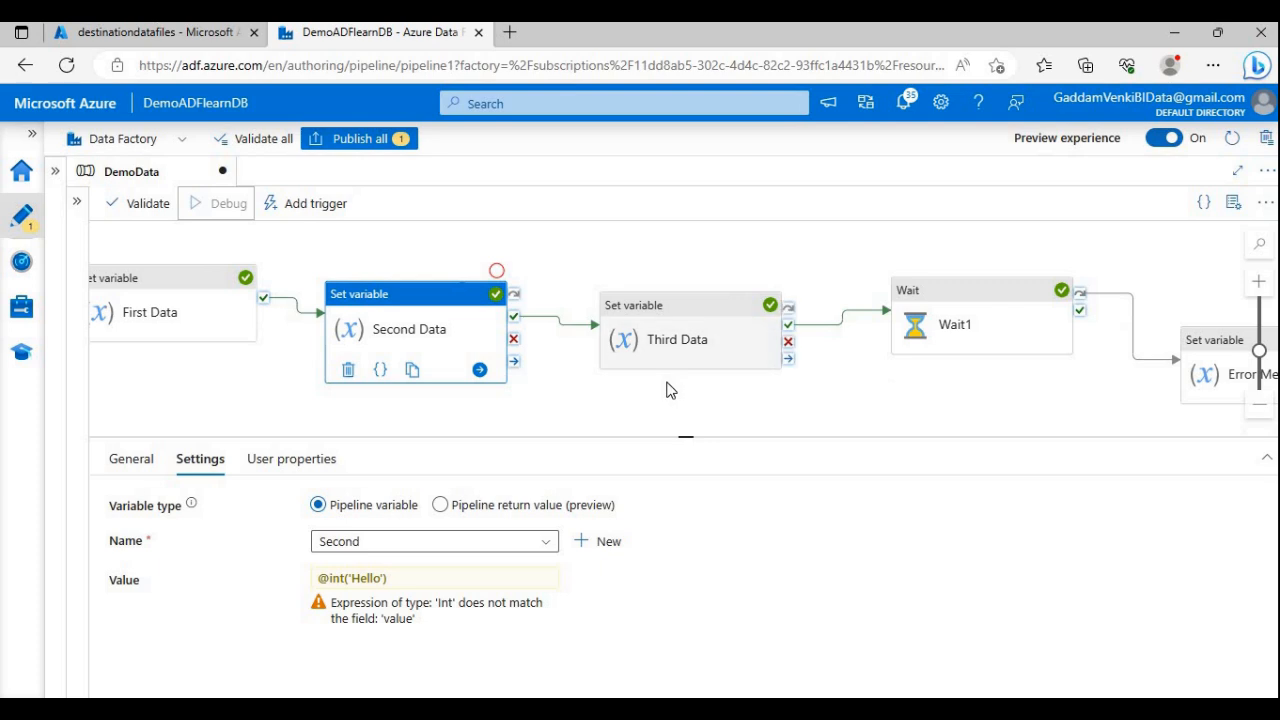
left_click(360, 260)
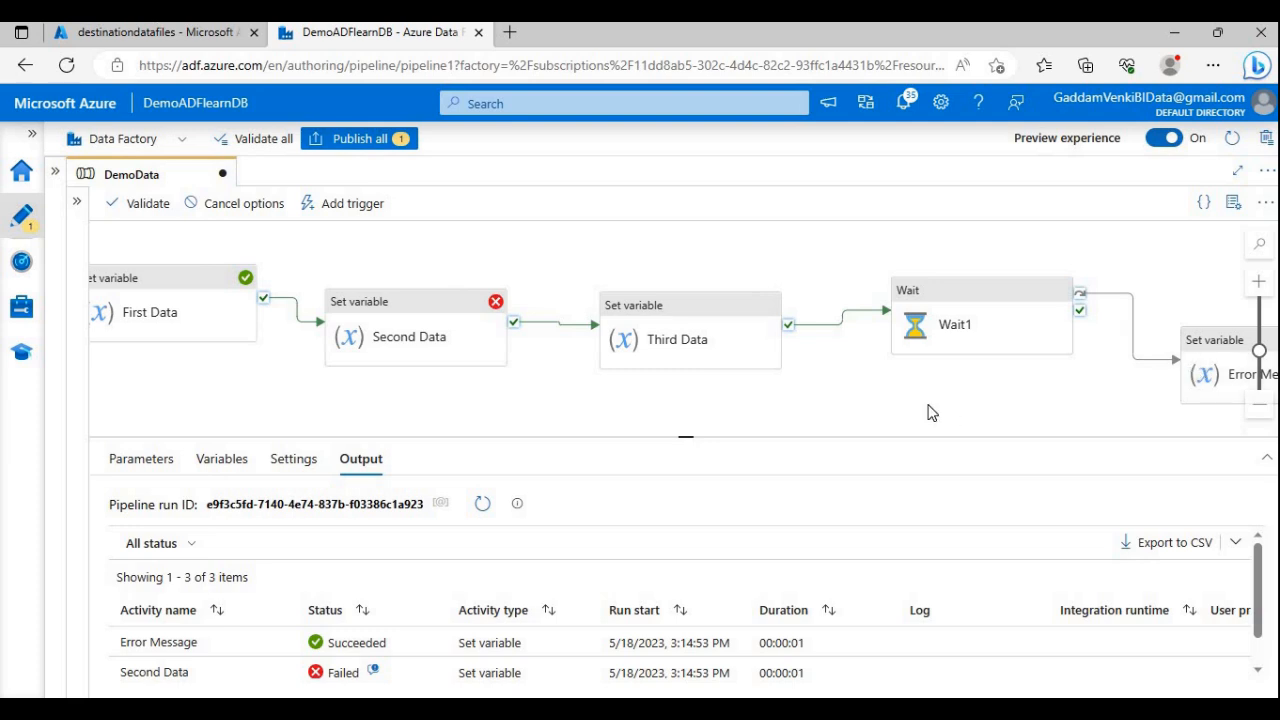
left_click_drag(1063, 393, 862, 393)
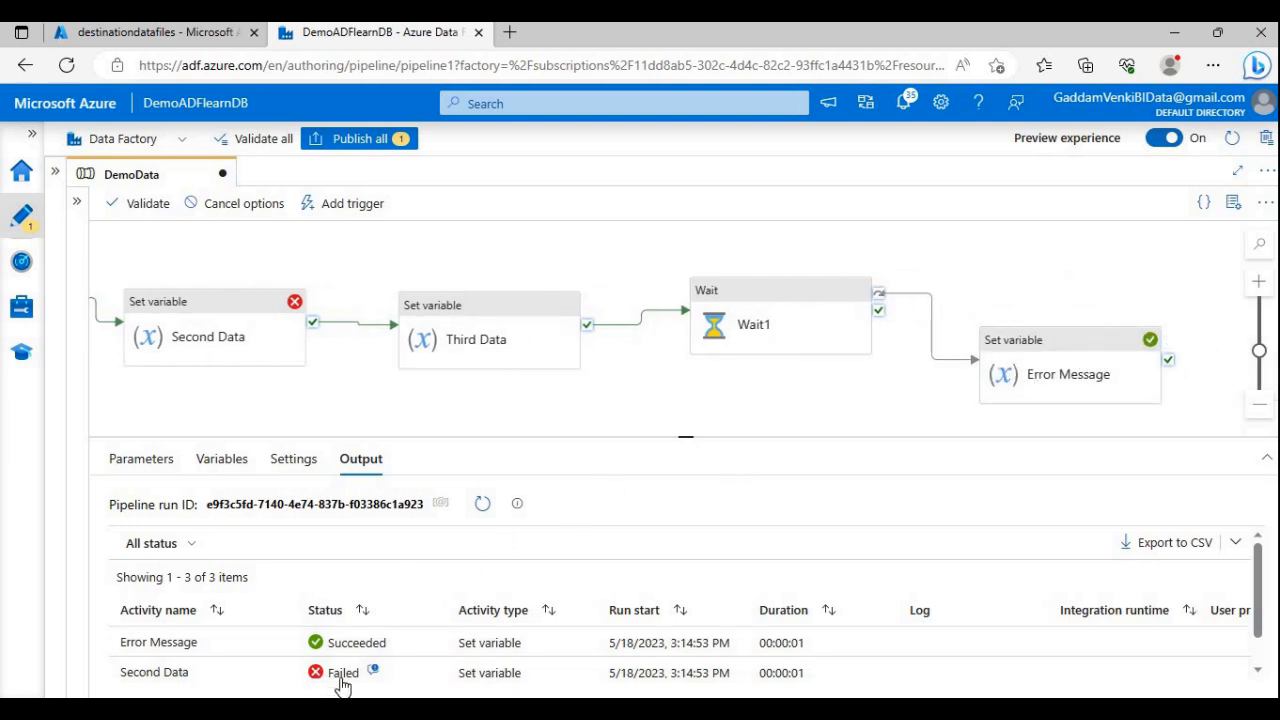
Step: Open the error details of the Second Data run, highlight the Details text, and close them
left_click(371, 675)
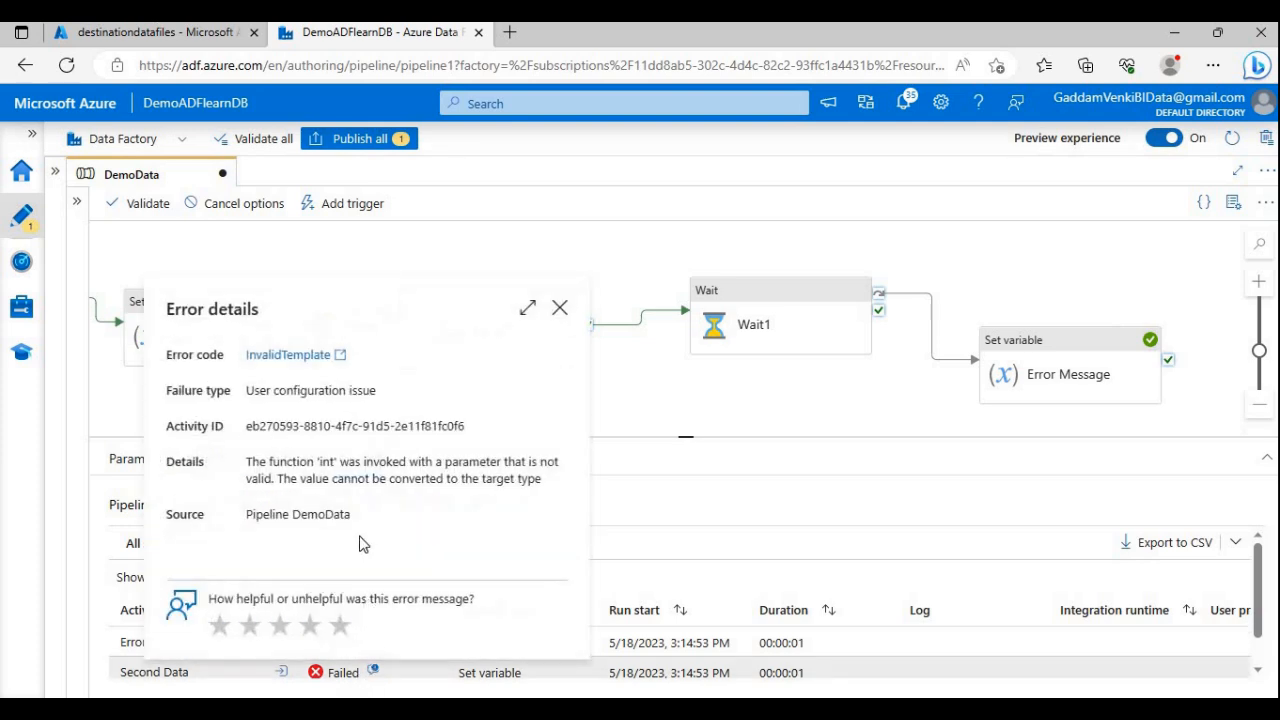
left_click_drag(355, 462, 518, 488)
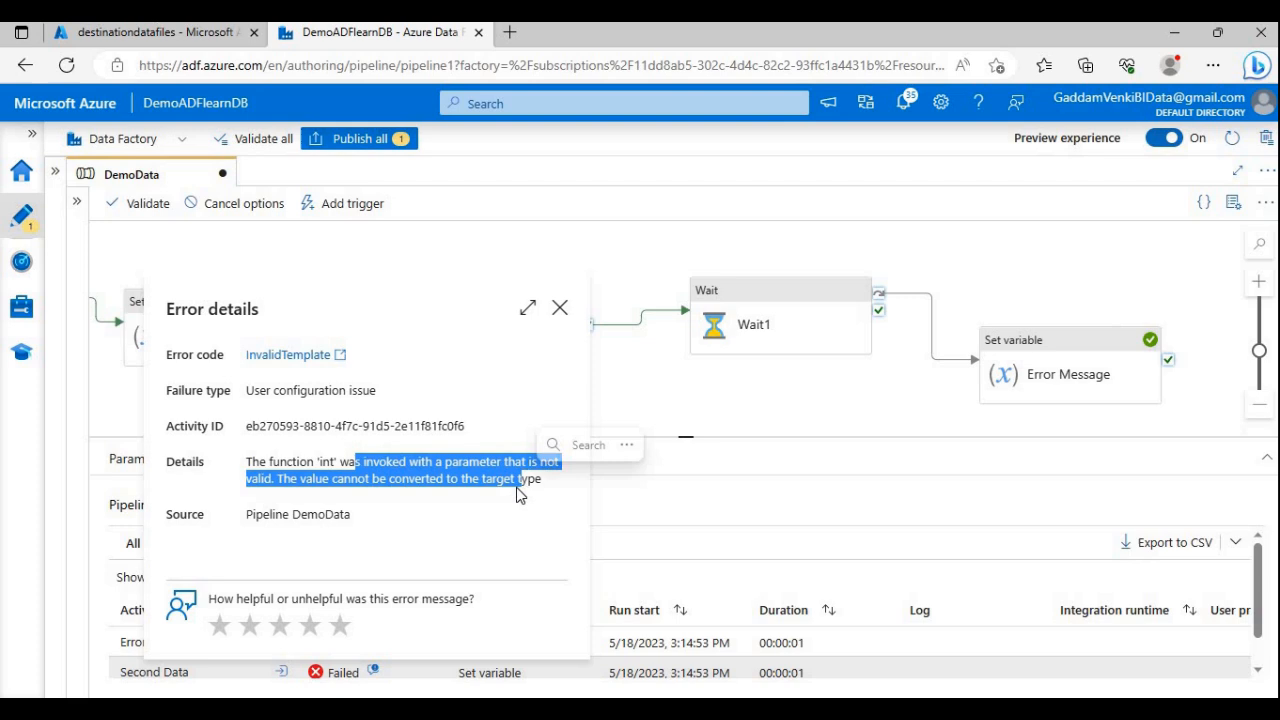
left_click(449, 512)
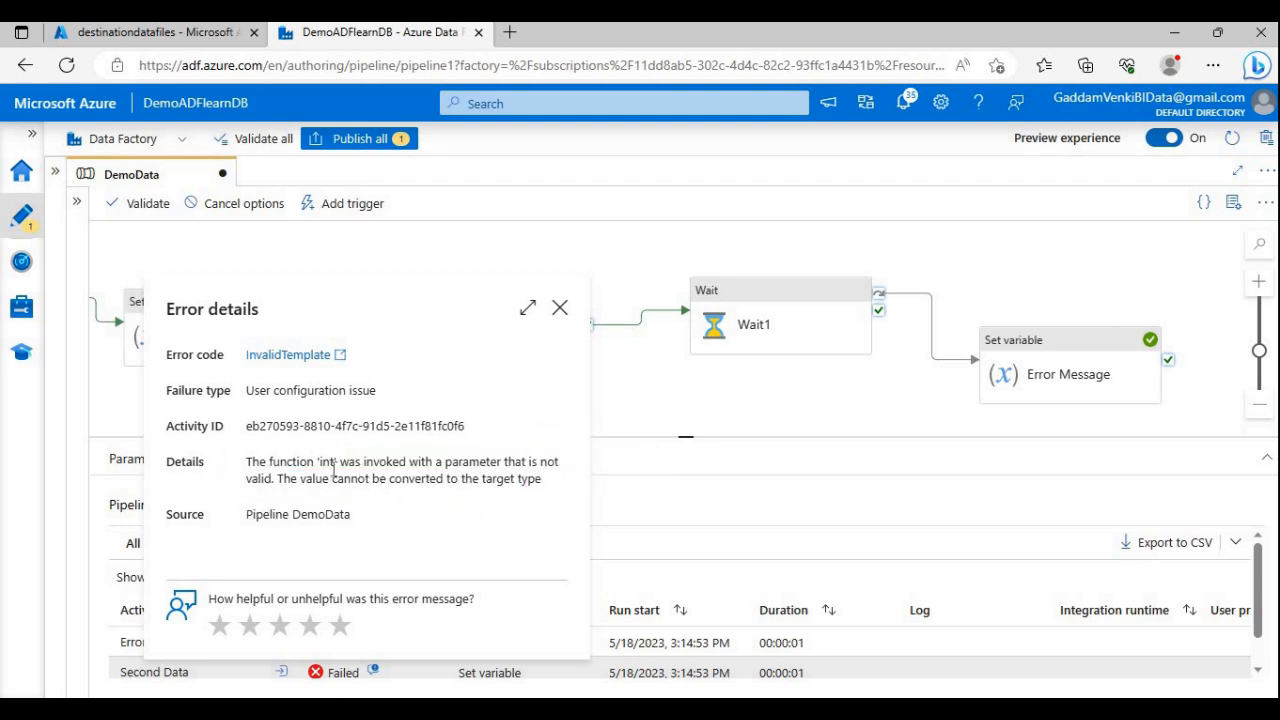
left_click_drag(249, 461, 555, 489)
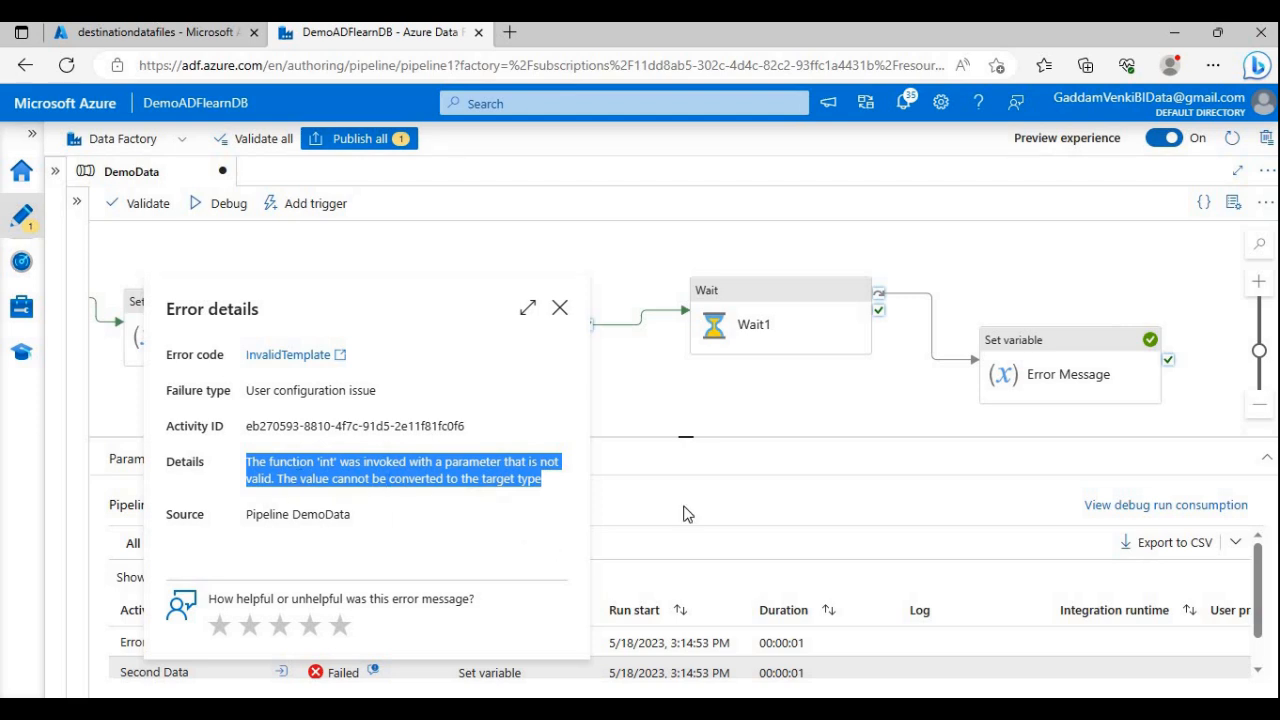
left_click(560, 308)
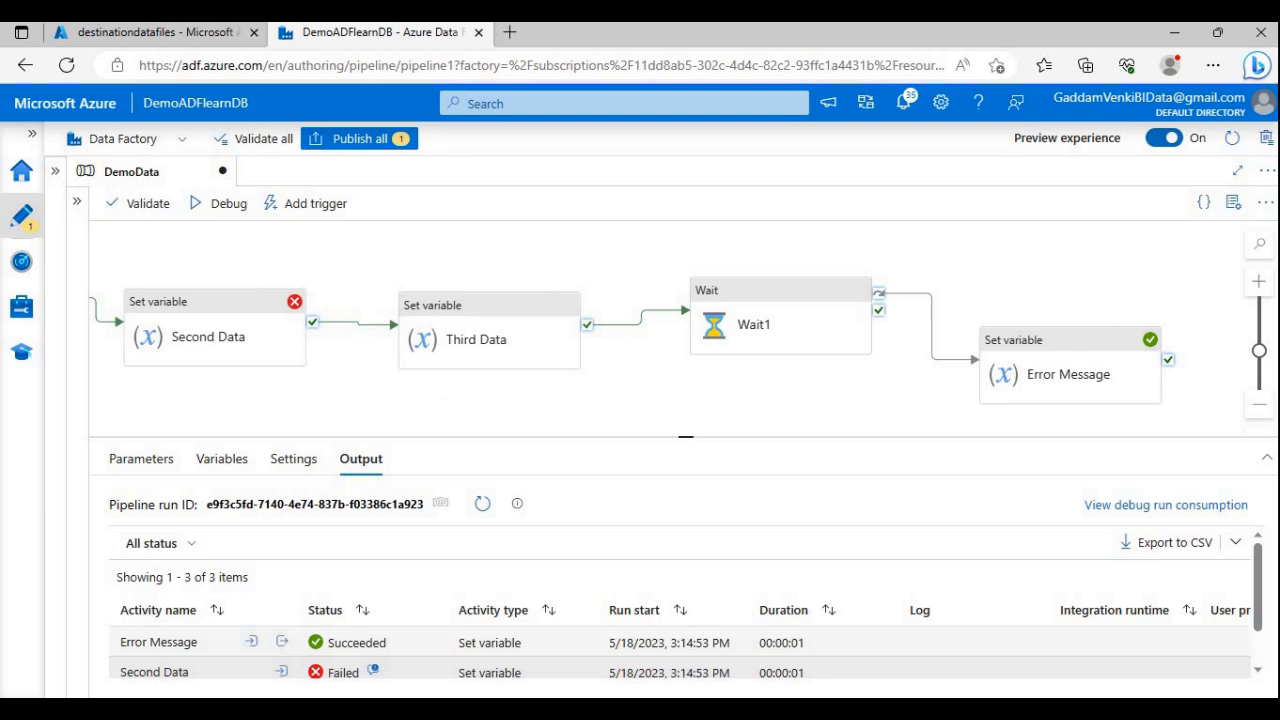
key("alt+Tab")
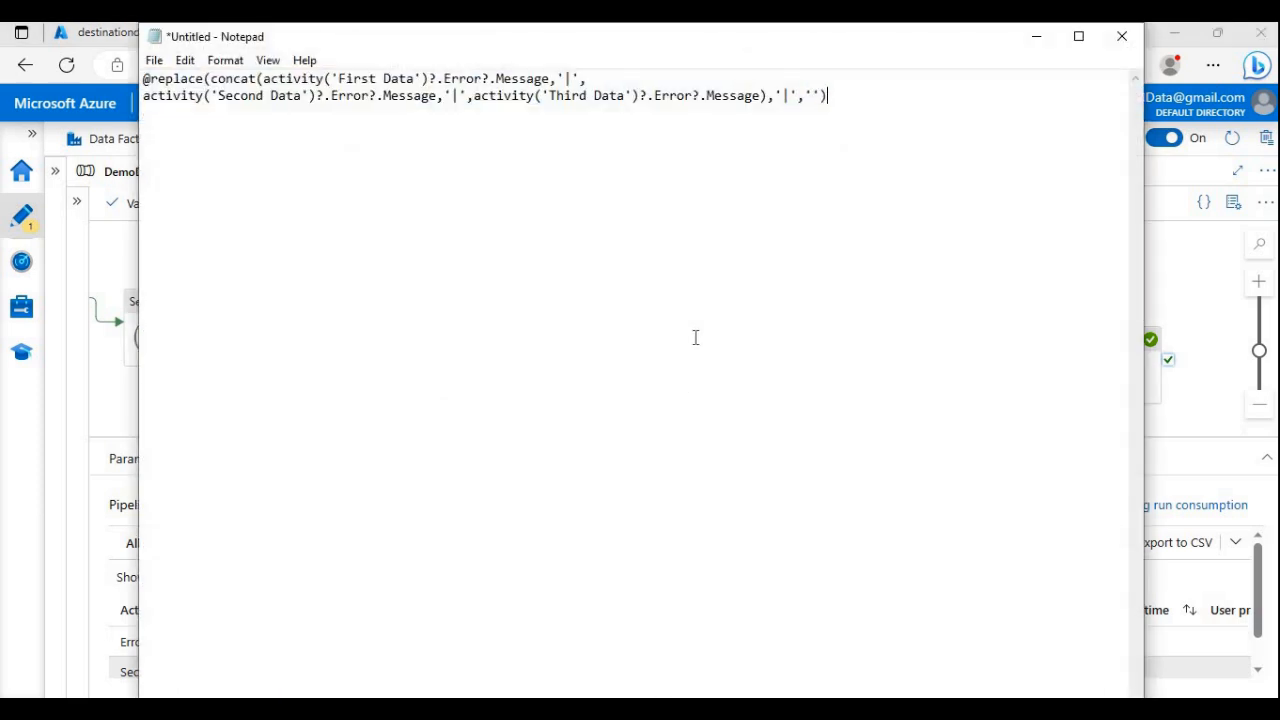
key("ctrl+a")
key("ctrl+c")
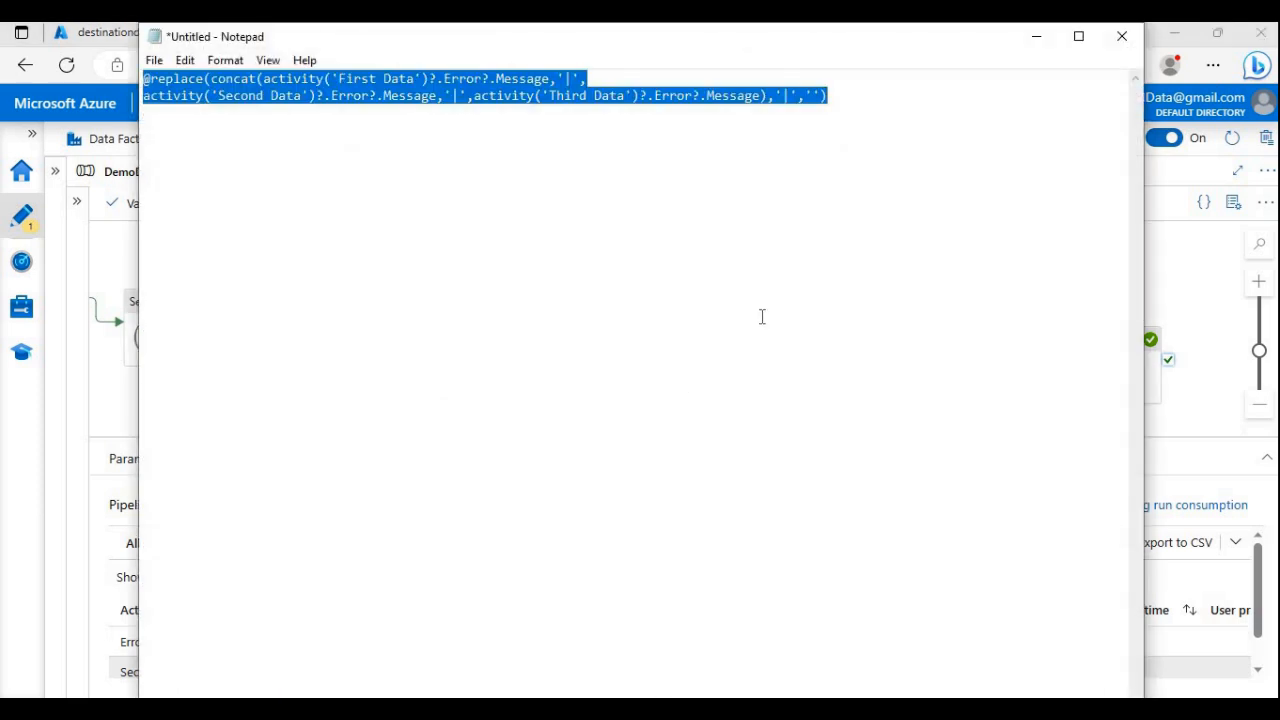
left_click(1048, 38)
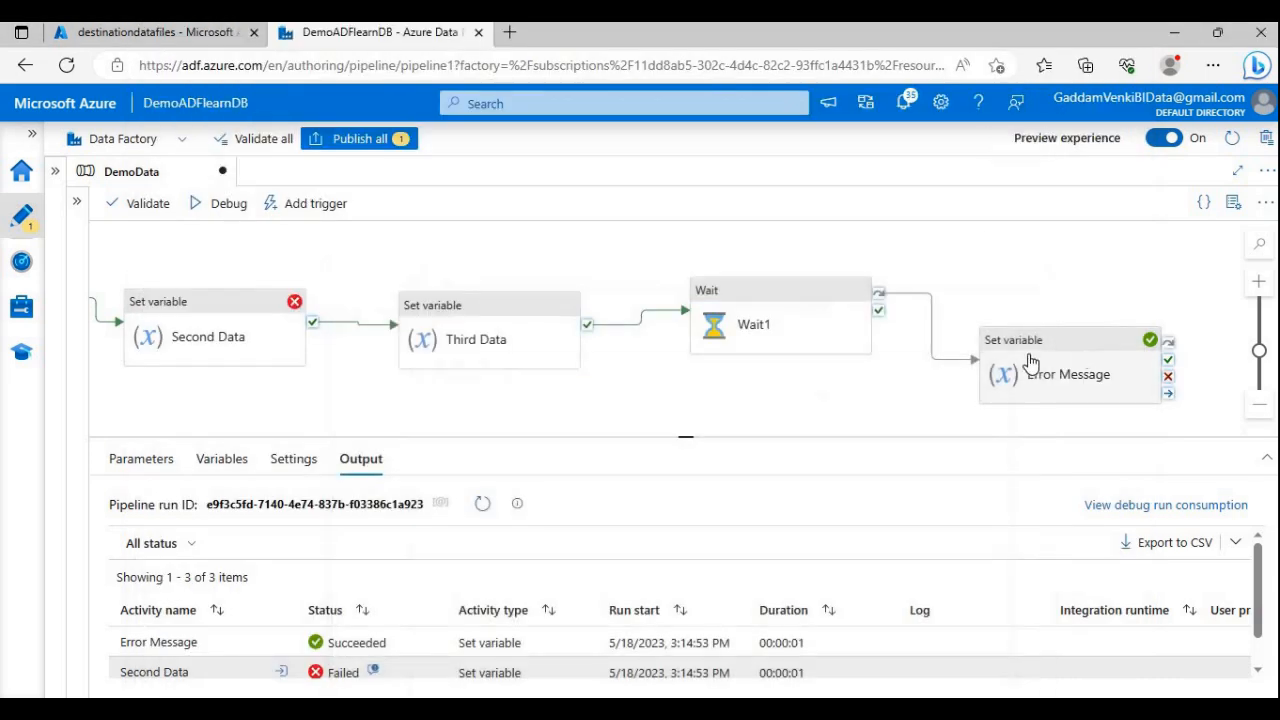
left_click(1070, 368)
left_click(356, 592)
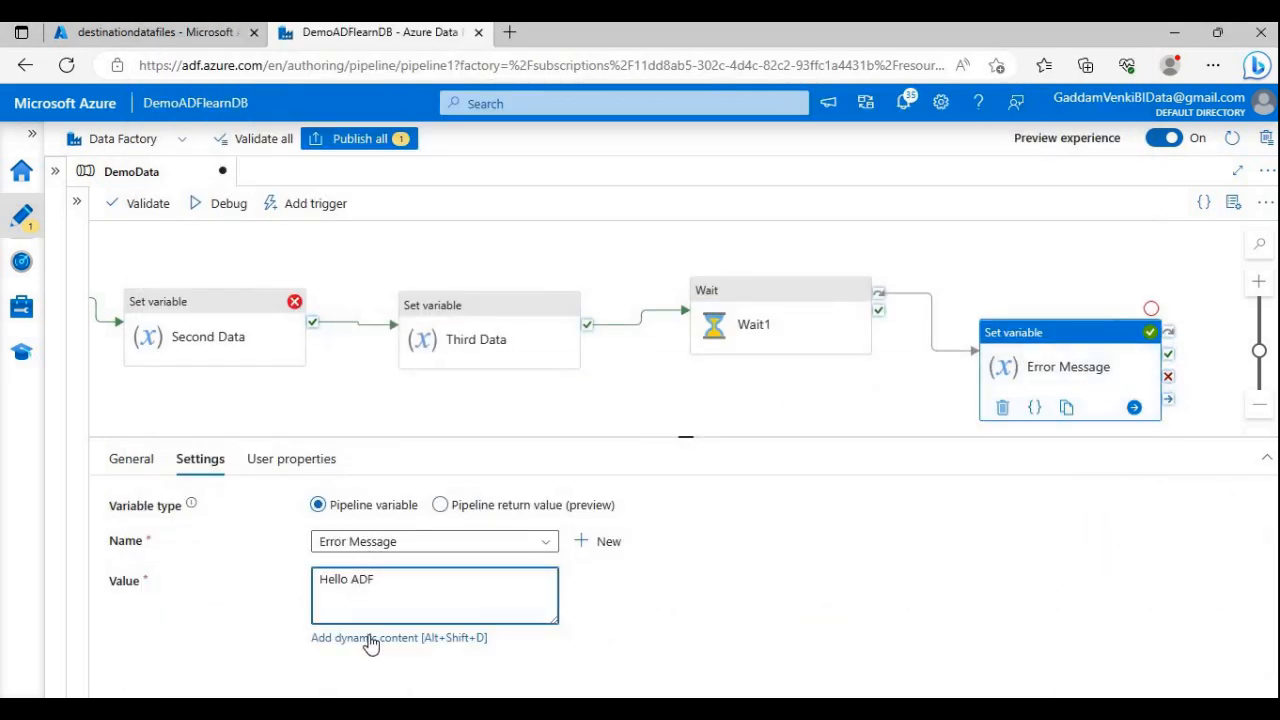
left_click(366, 638)
left_click(1252, 138)
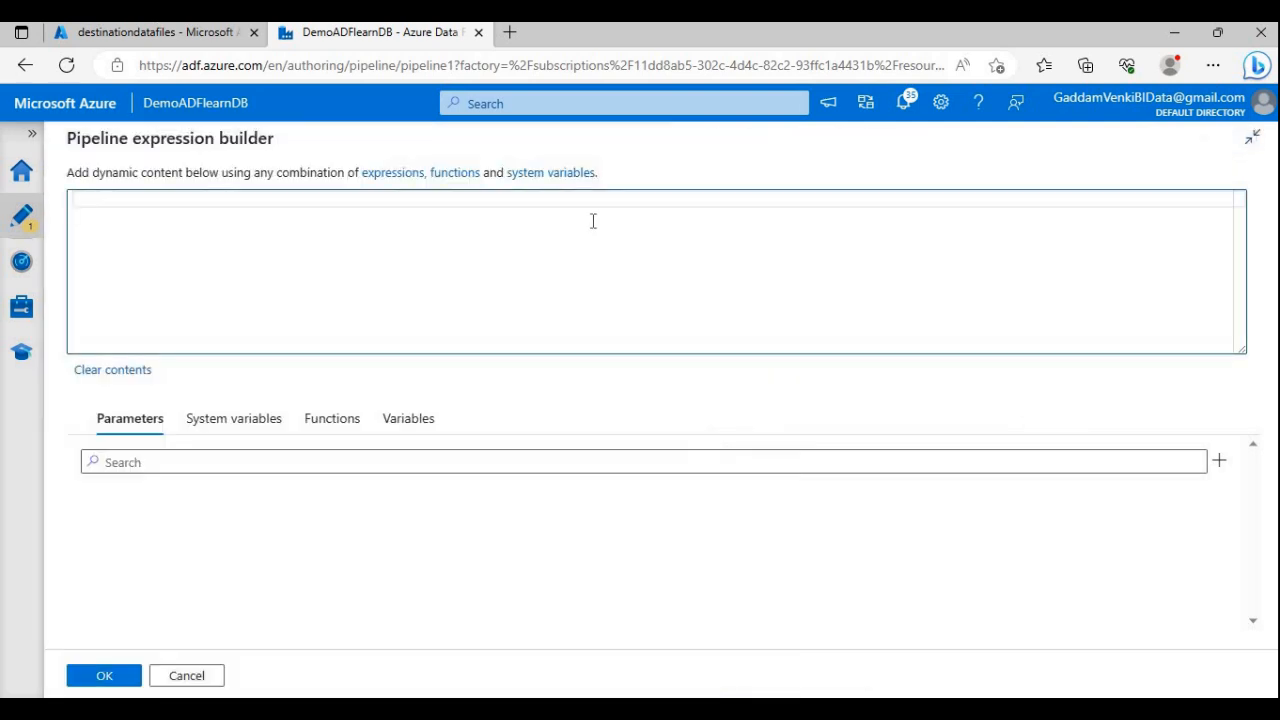
key("ctrl+v")
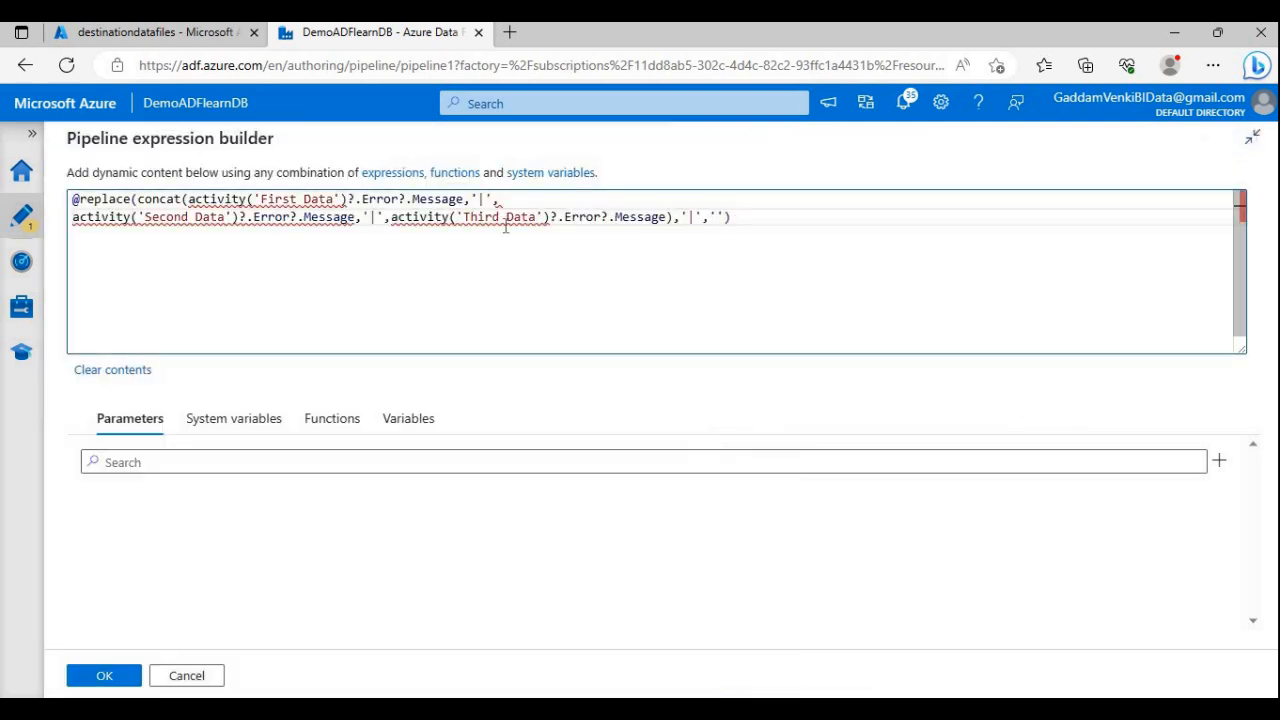
left_click(512, 197)
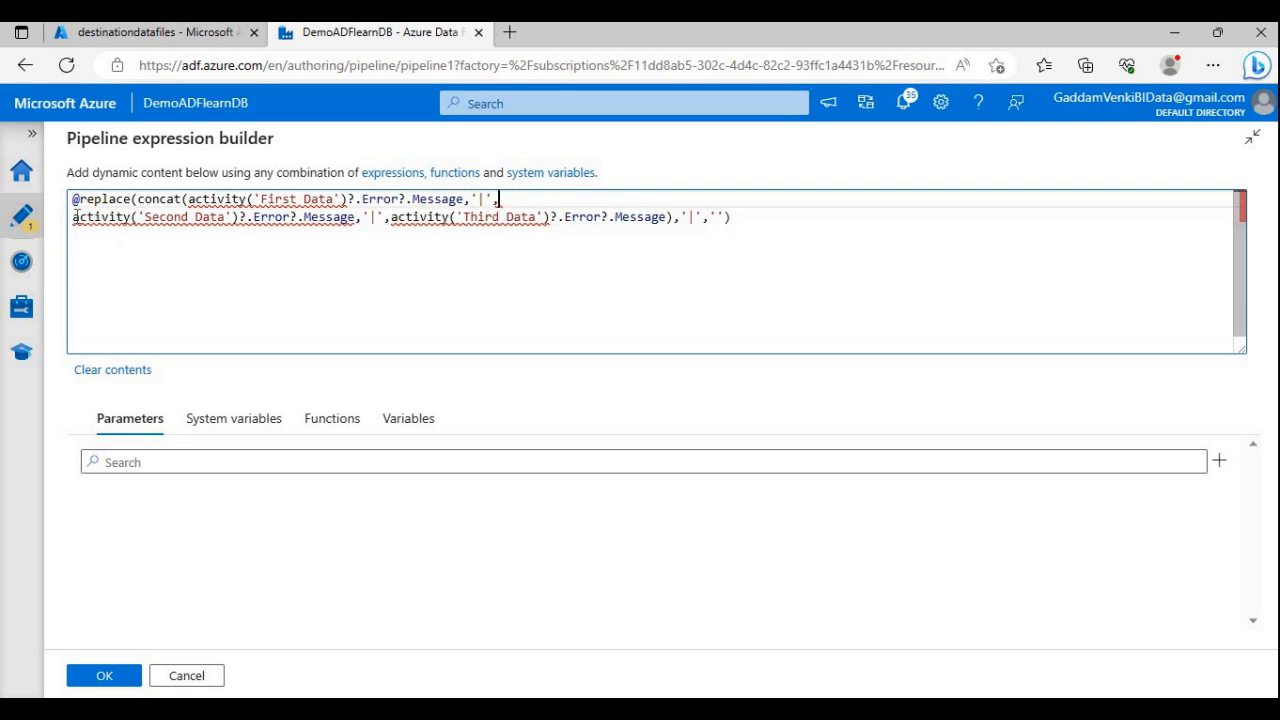
key("Delete")
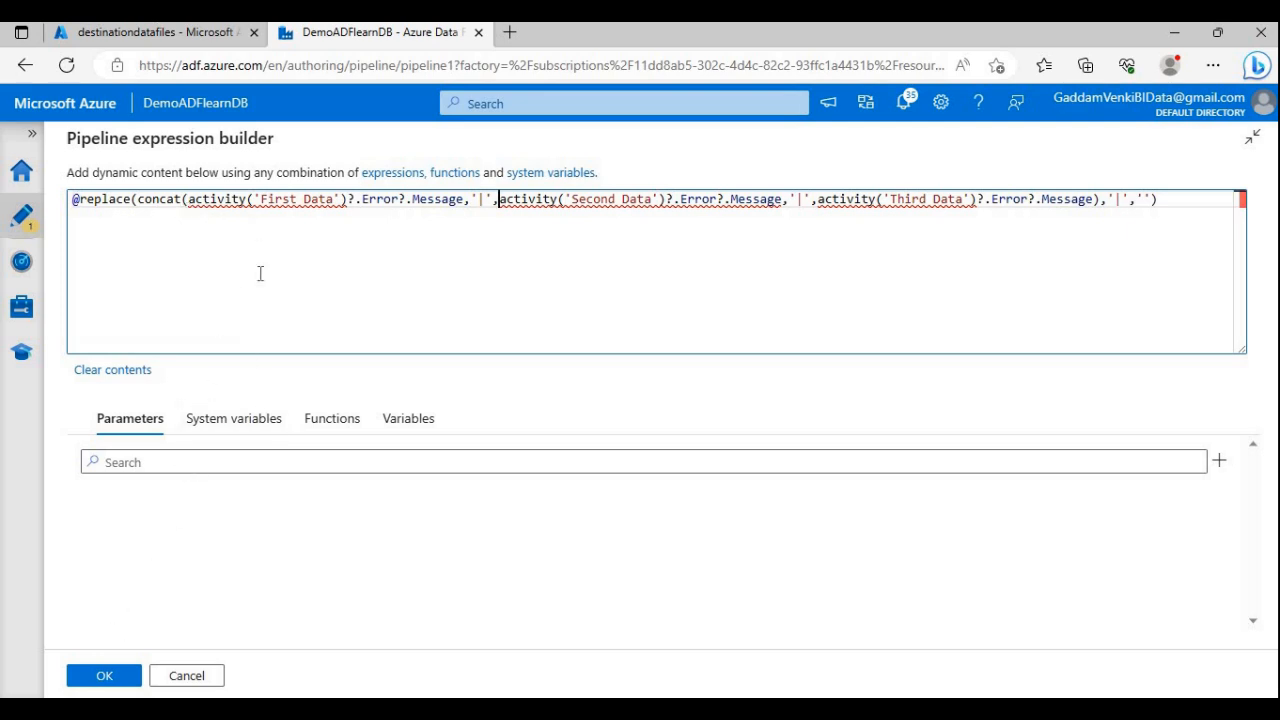
left_click_drag(265, 200, 344, 208)
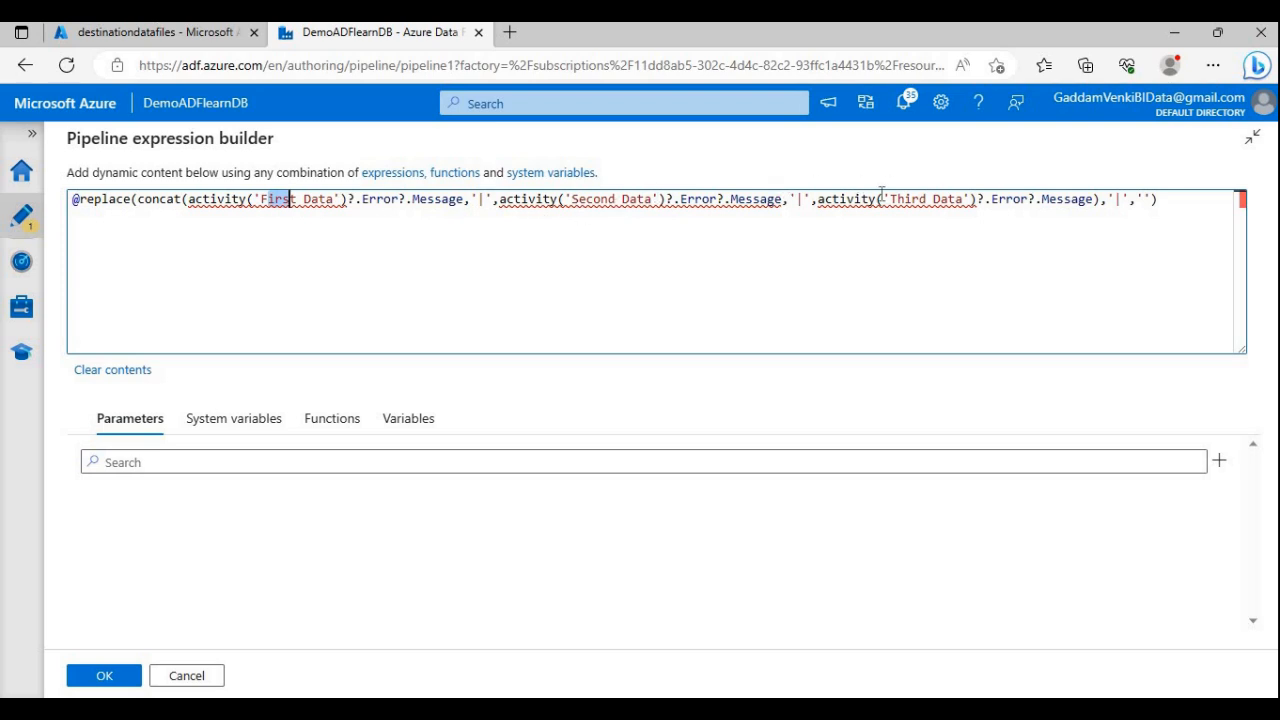
left_click(106, 675)
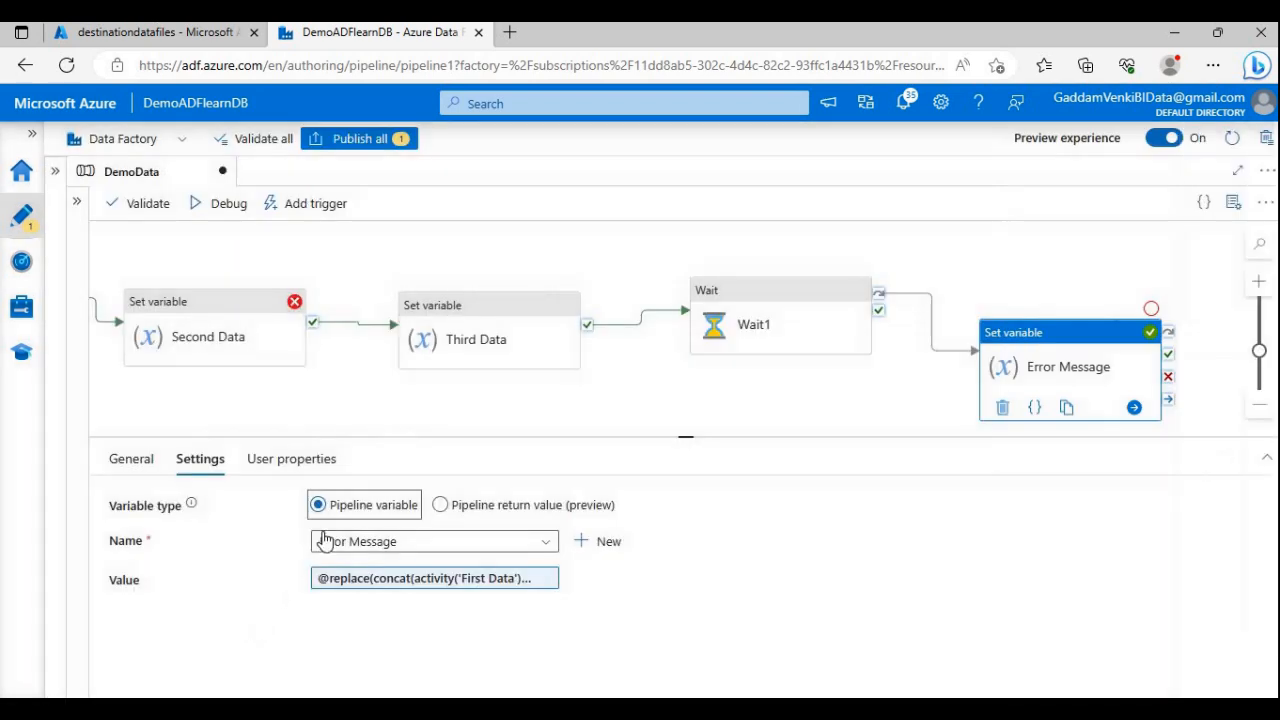
Step: Reopen the Error Message expression in the enlarged expression builder and examine its concat function, activity references and '|' replacement
left_click_drag(343, 392, 549, 398)
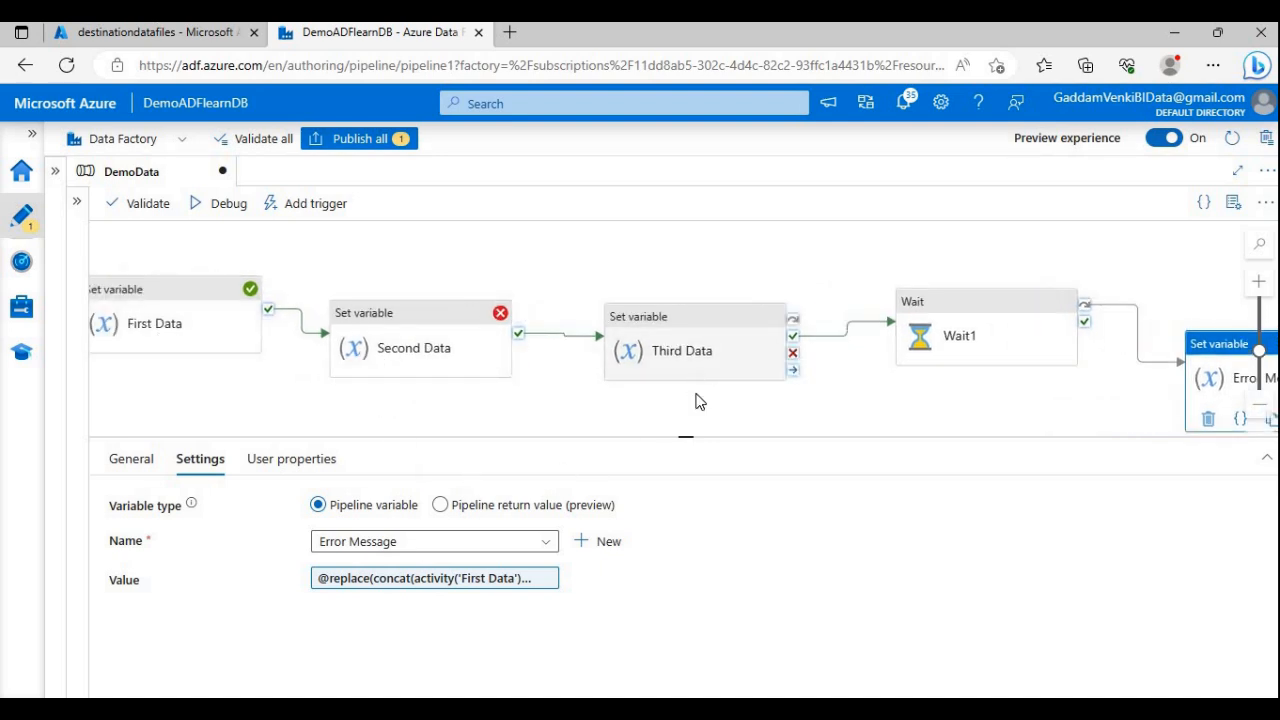
left_click_drag(699, 401, 729, 414)
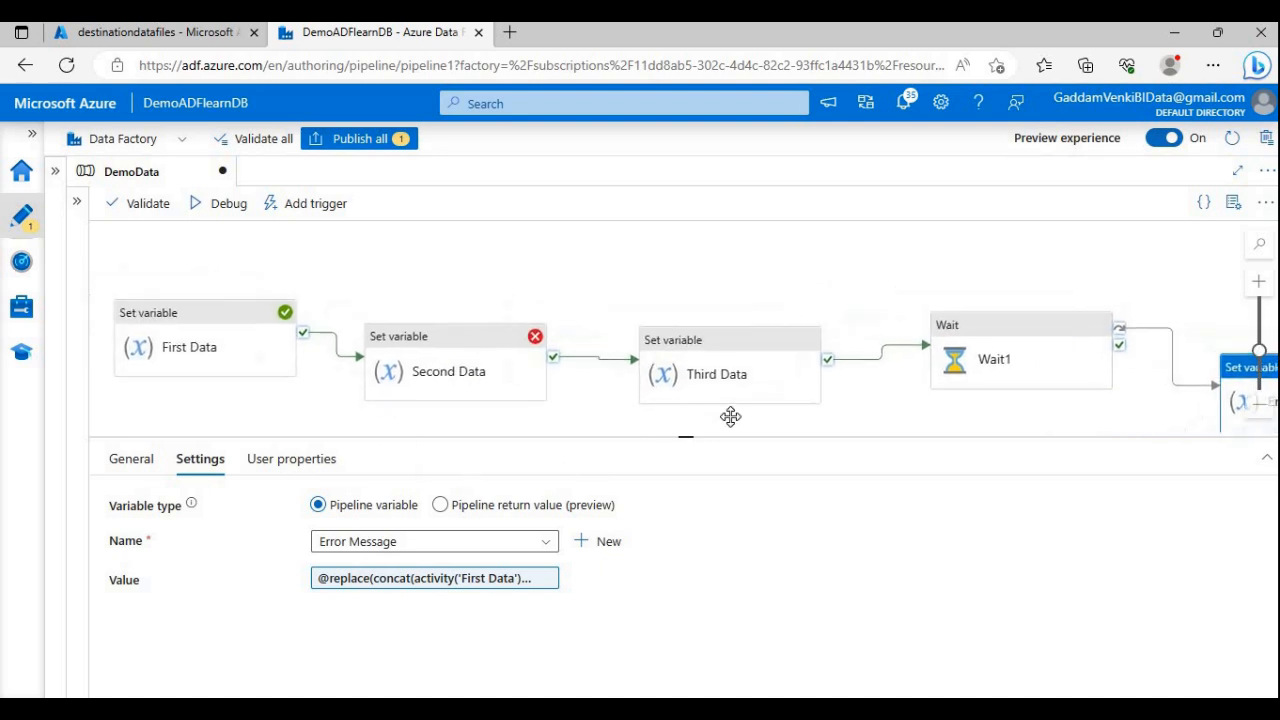
left_click(418, 583)
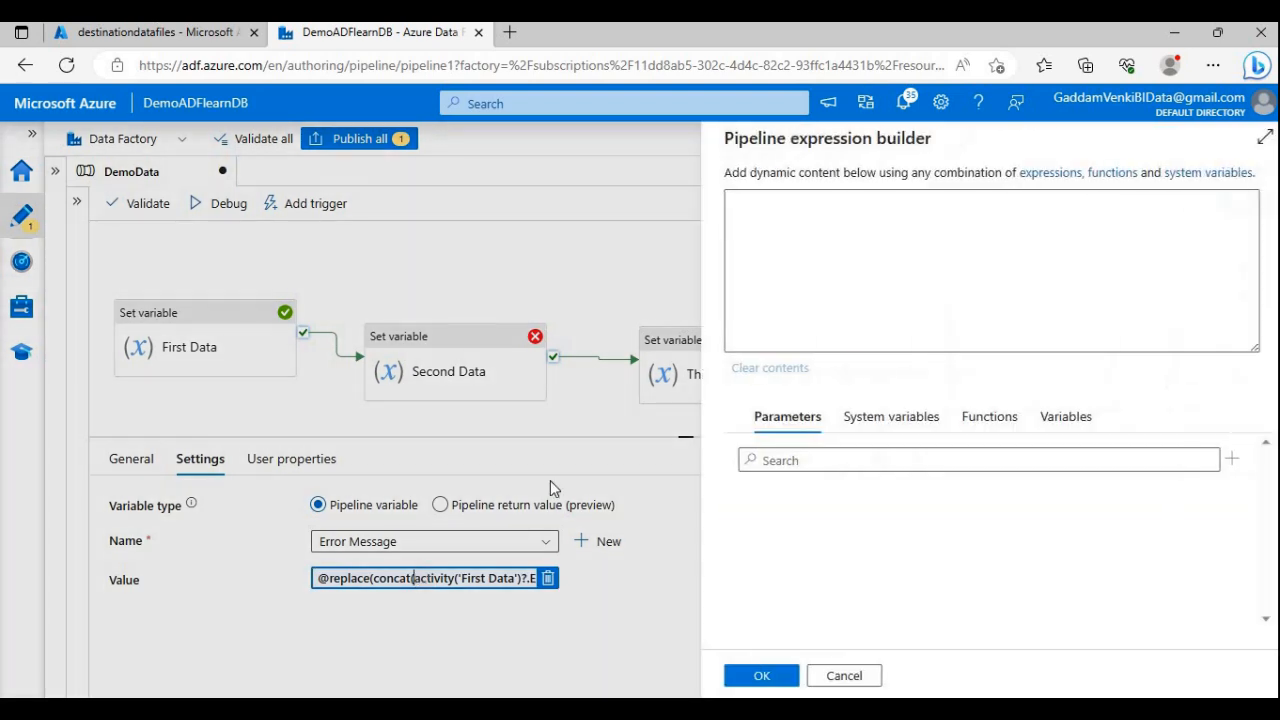
left_click(1252, 140)
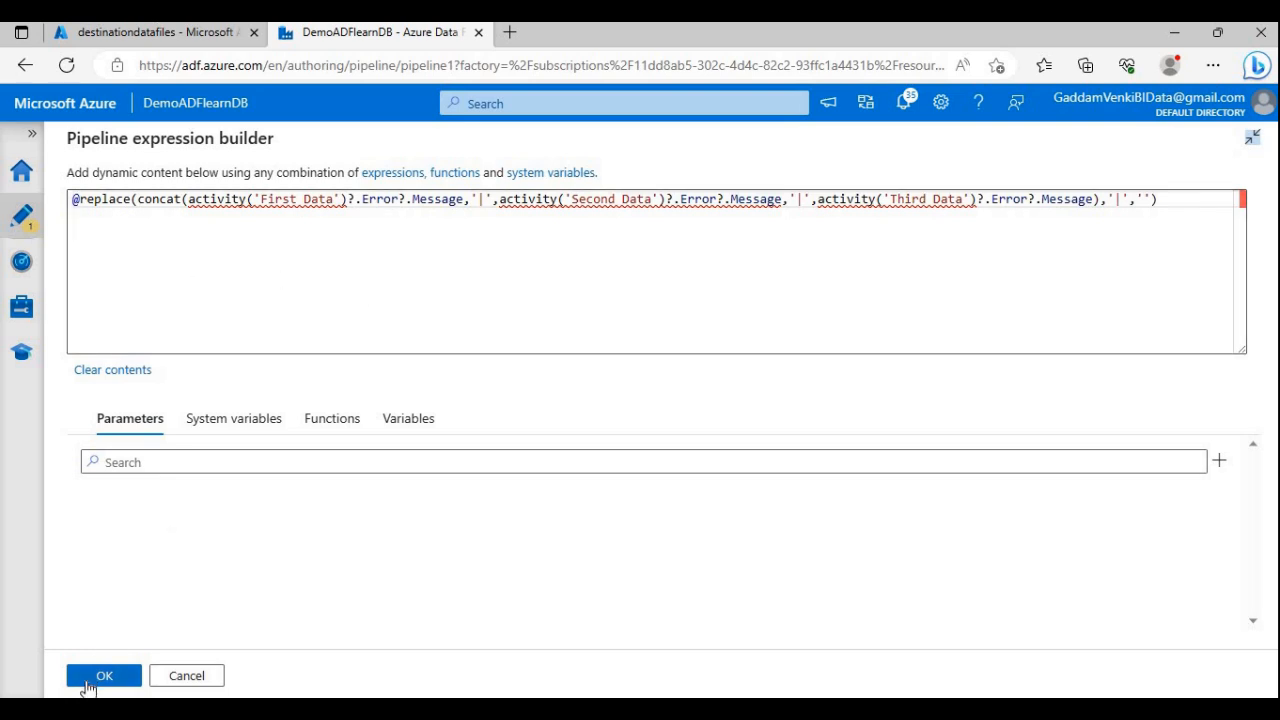
left_click_drag(169, 201, 141, 205)
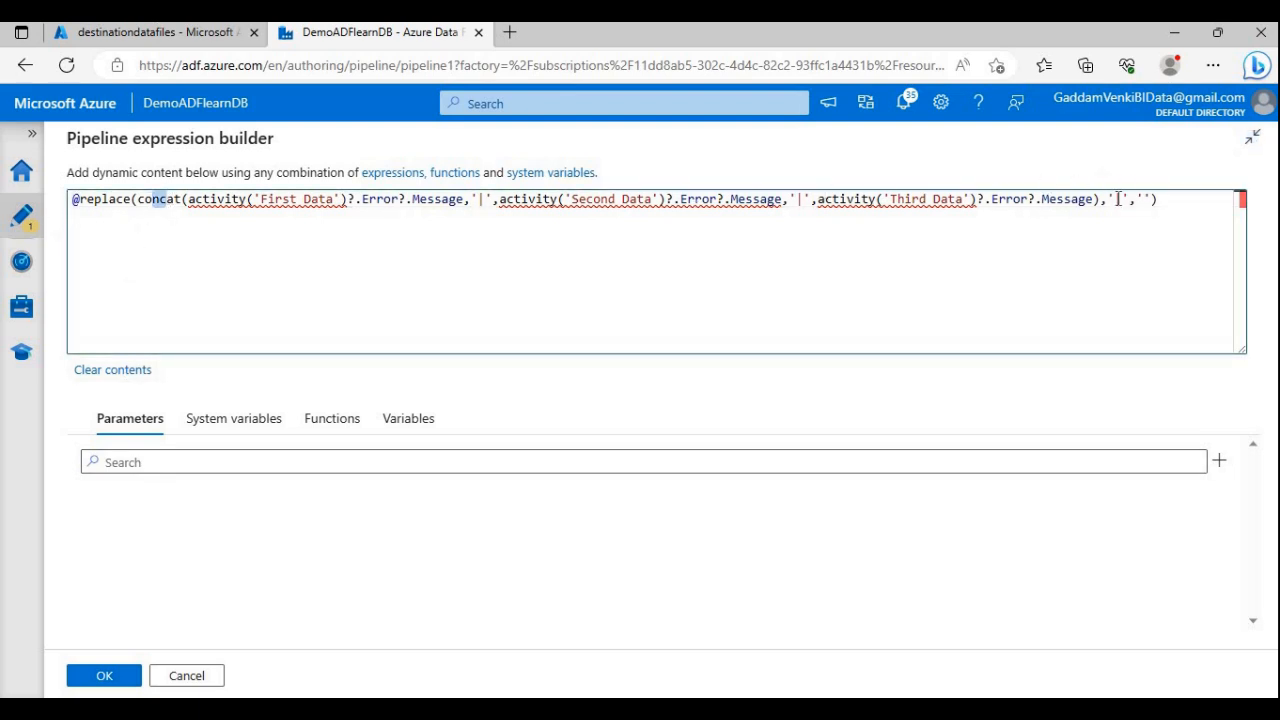
left_click_drag(1115, 199, 1122, 199)
key("End")
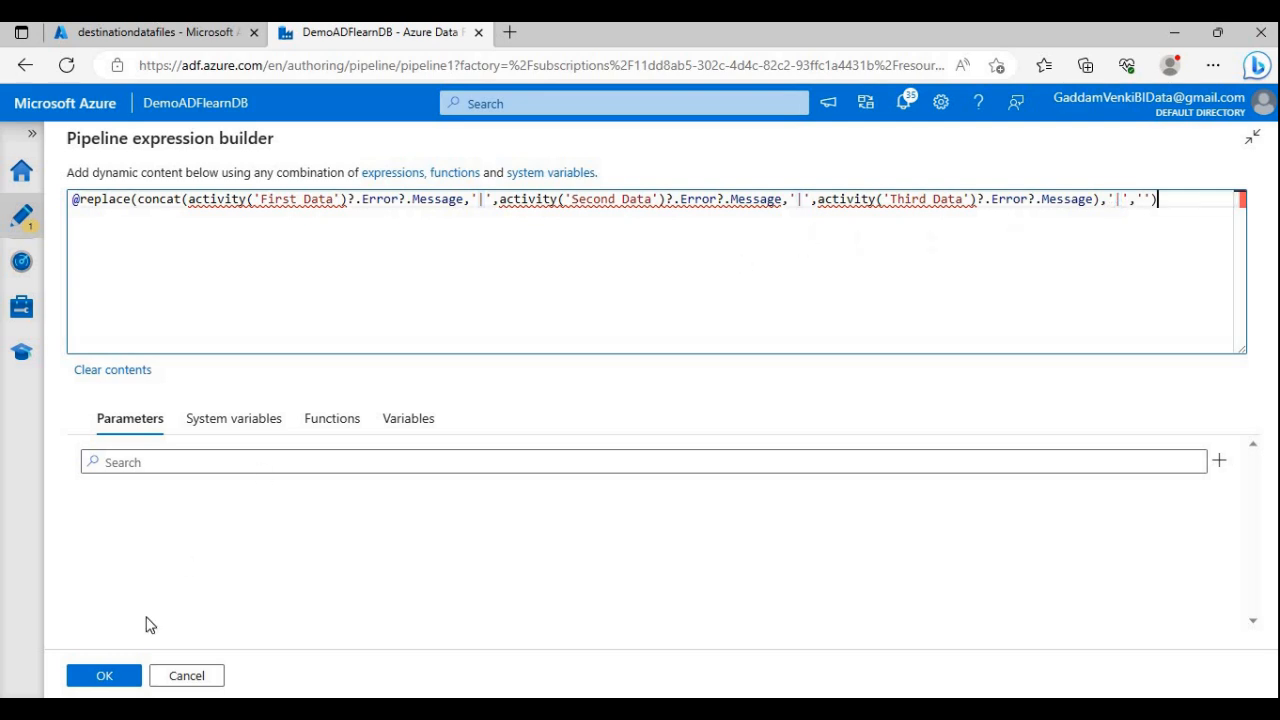
left_click(105, 677)
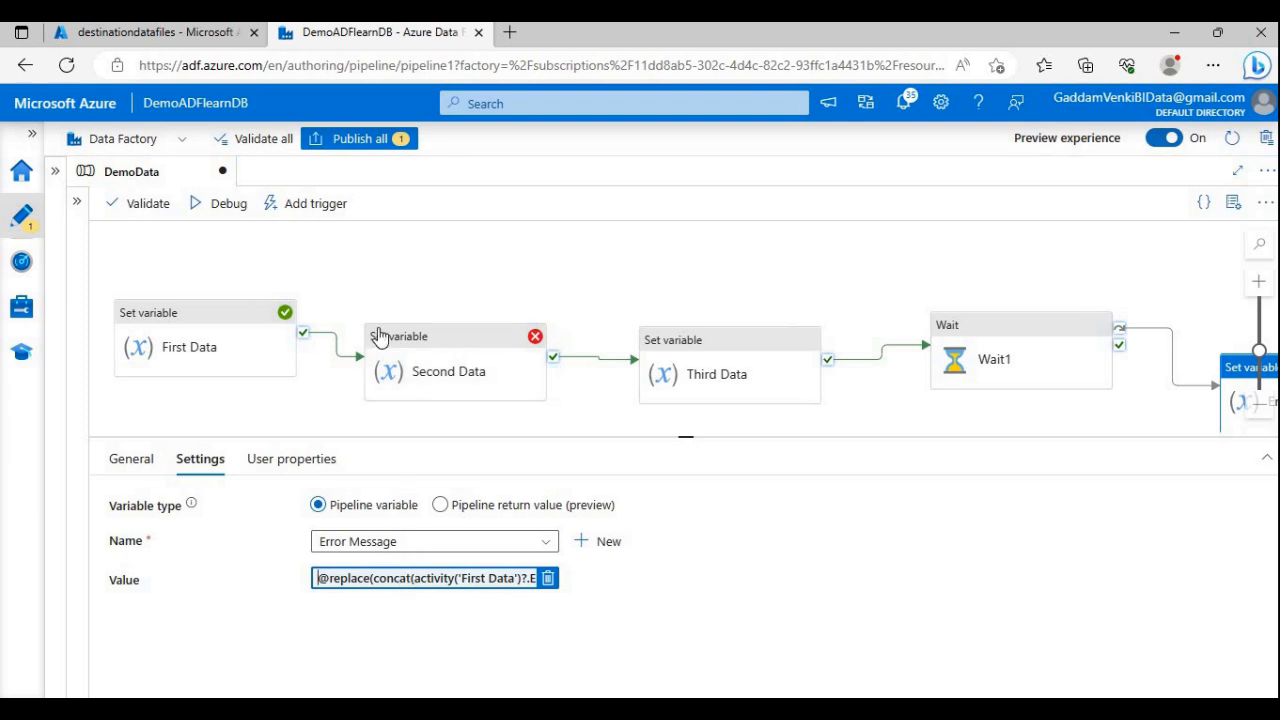
Step: Debug the pipeline with the error-collecting expression, enlarge the output area, and refresh the run status
left_click(229, 205)
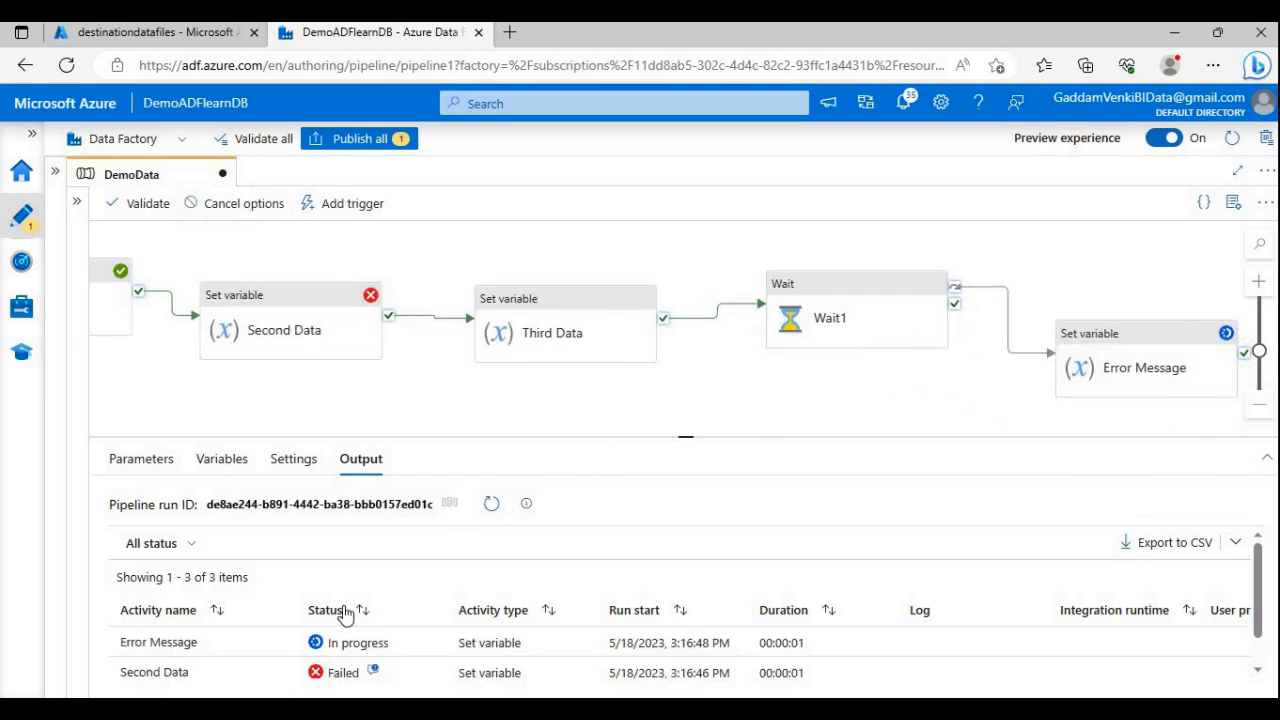
left_click_drag(462, 433, 474, 391)
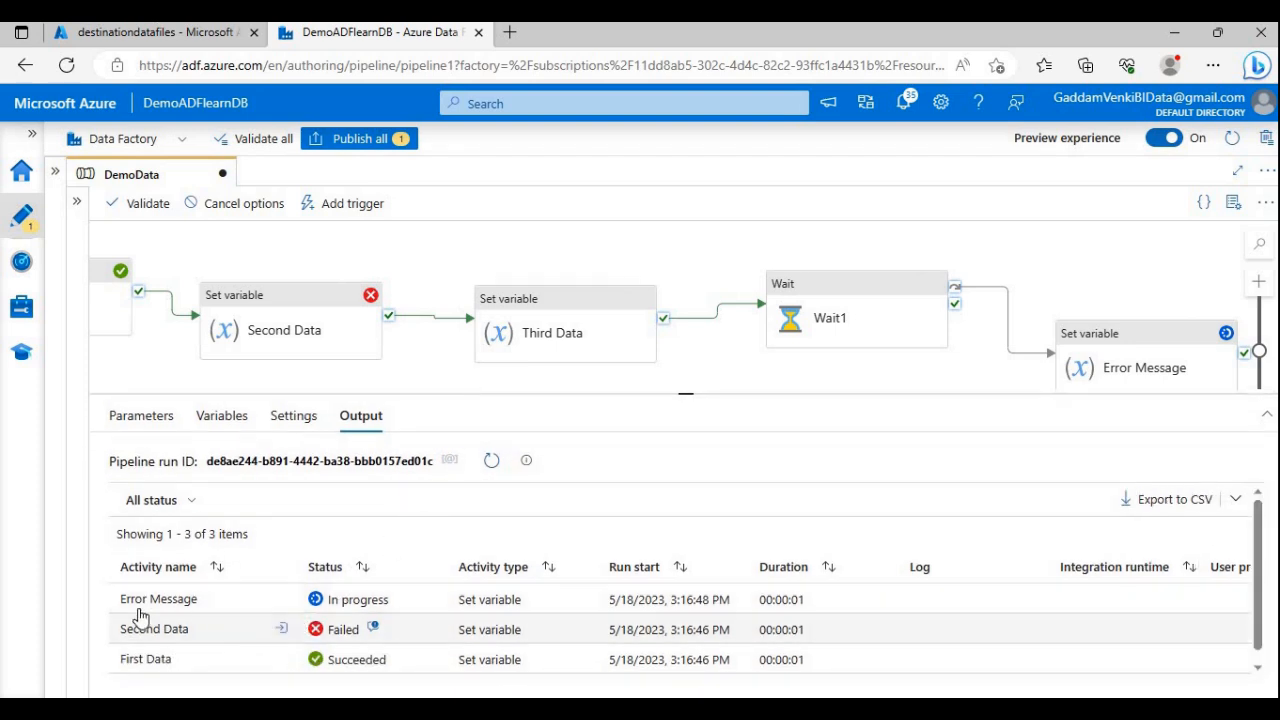
left_click(491, 462)
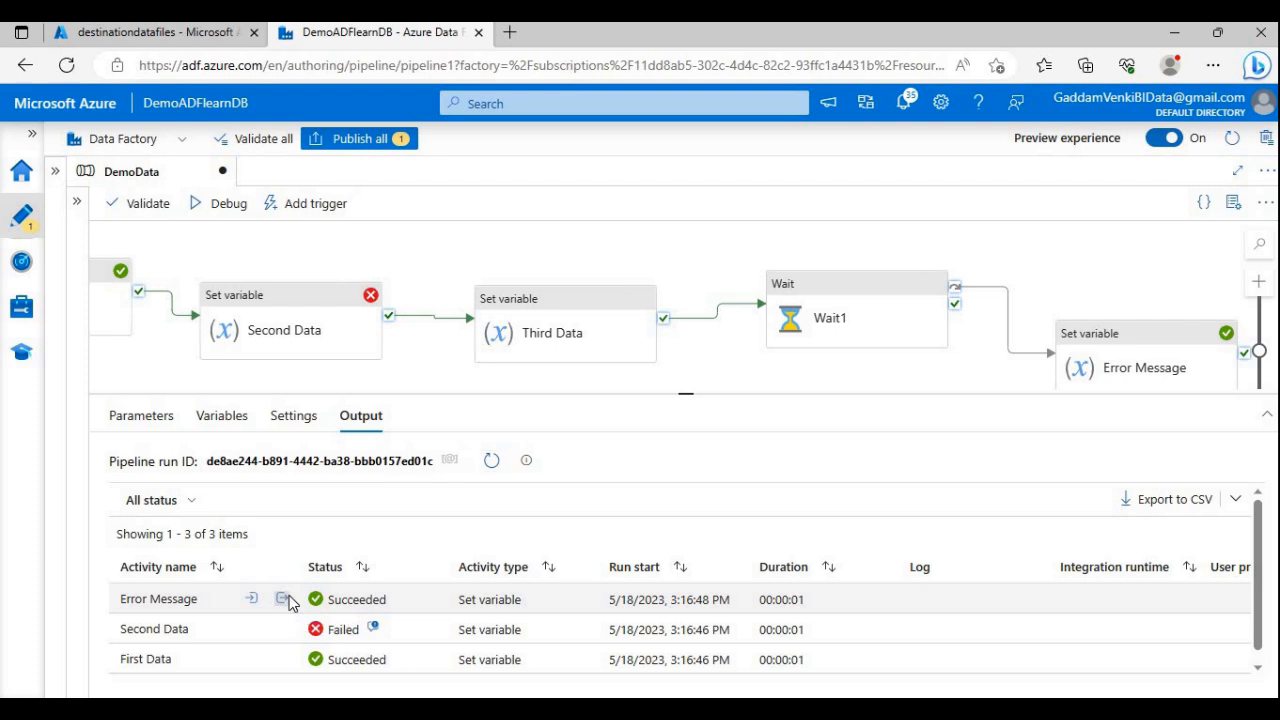
Step: Open the Error Message activity's run output in full size and highlight the text of its value
left_click(284, 600)
left_click(423, 339)
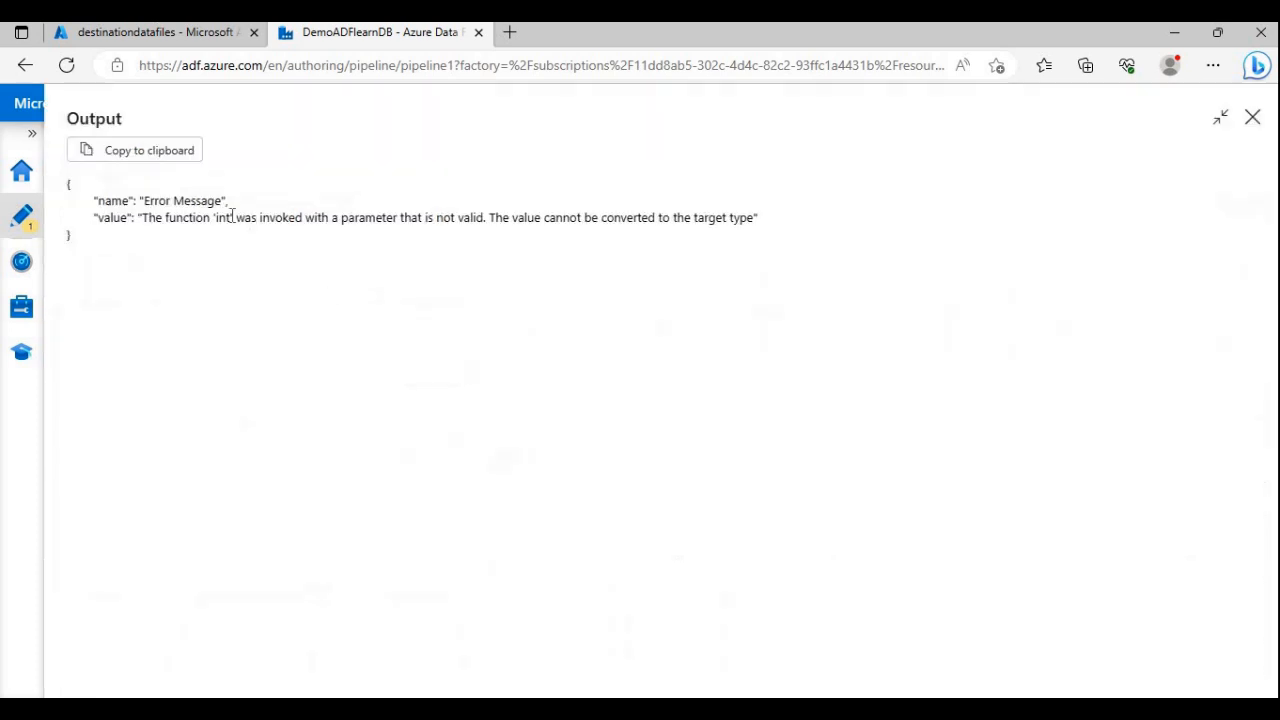
left_click_drag(148, 218, 612, 235)
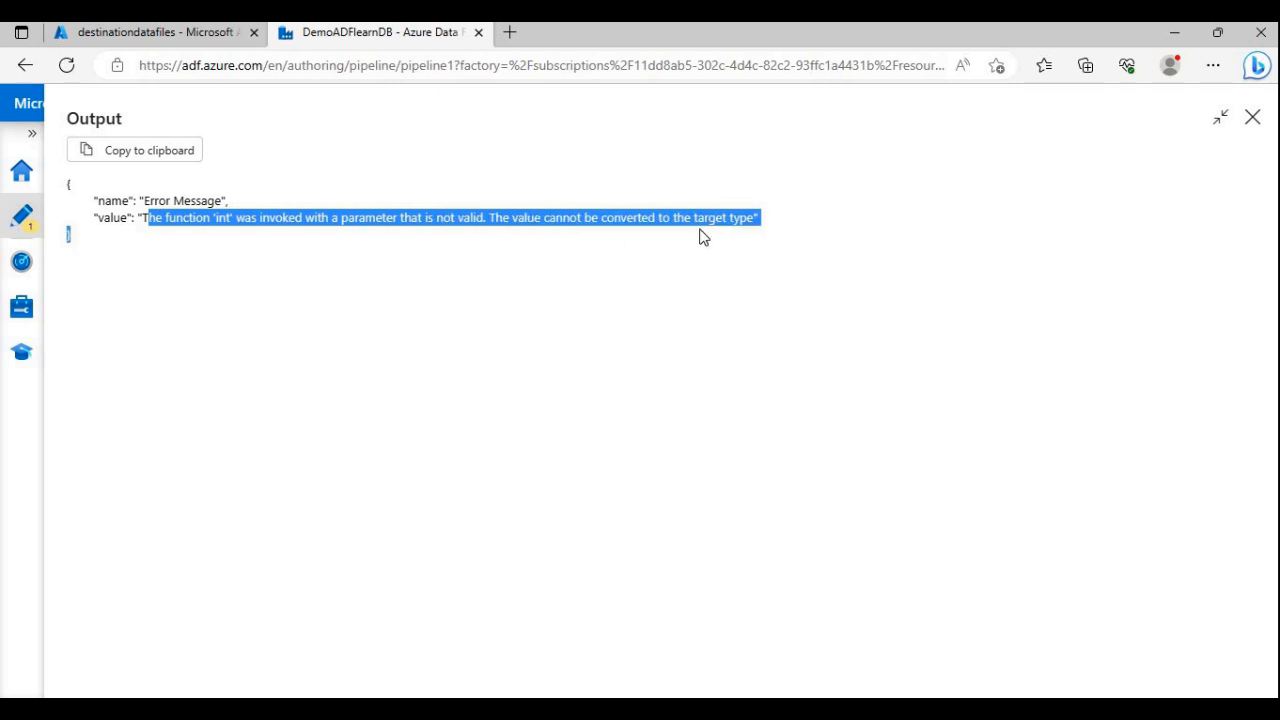
Step: Finish reading the highlighted error text in the Error Message output and close the output view
left_click_drag(703, 237, 751, 226)
left_click(586, 235)
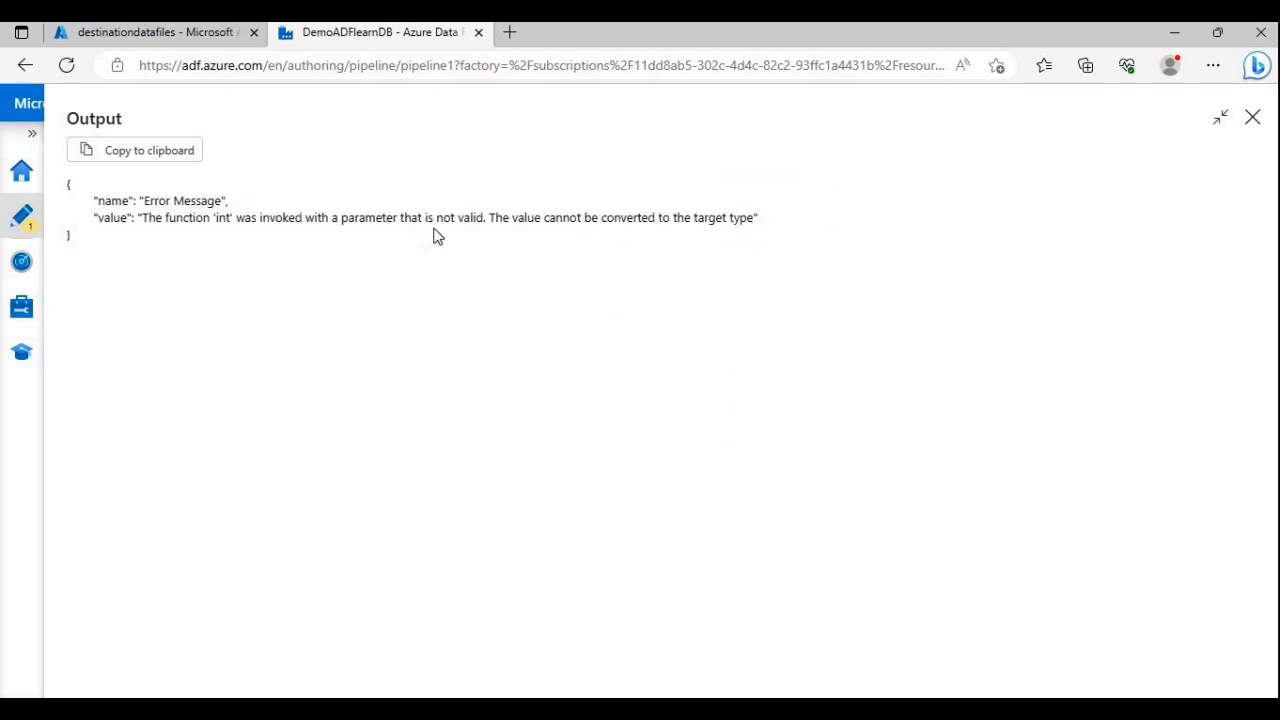
left_click(1251, 119)
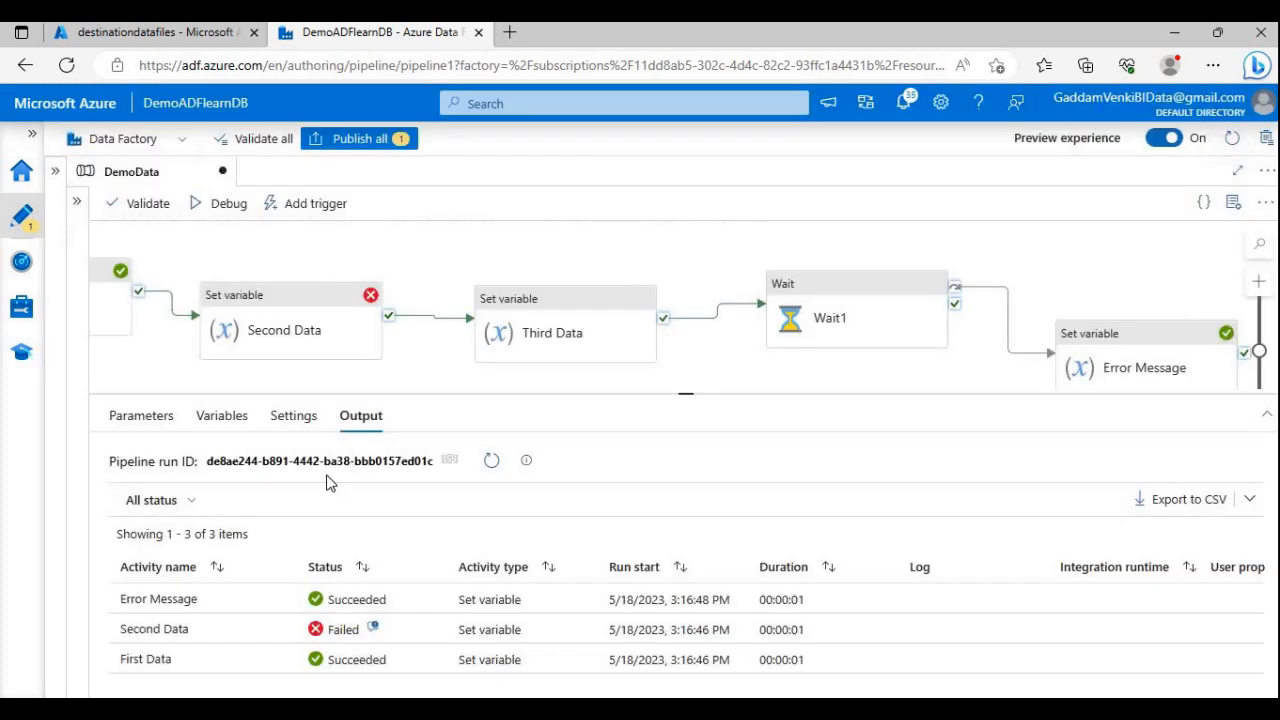
left_click(290, 322)
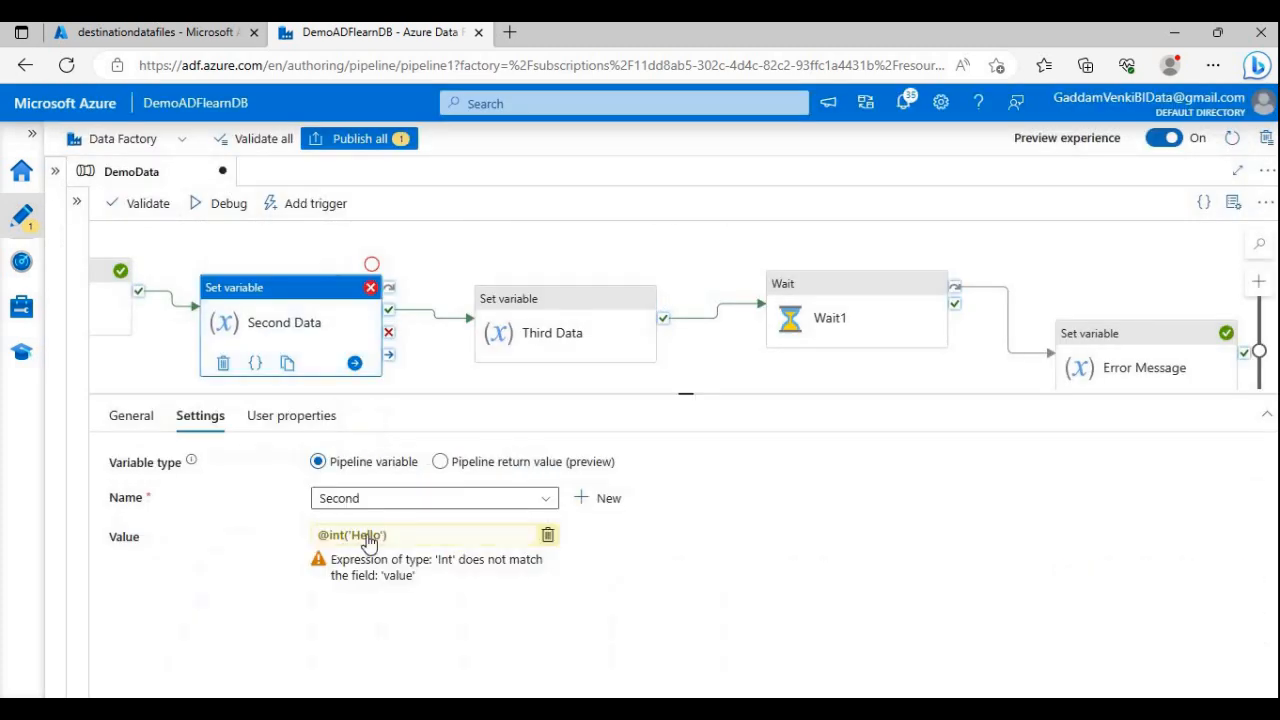
left_click(340, 534)
key("ctrl+a")
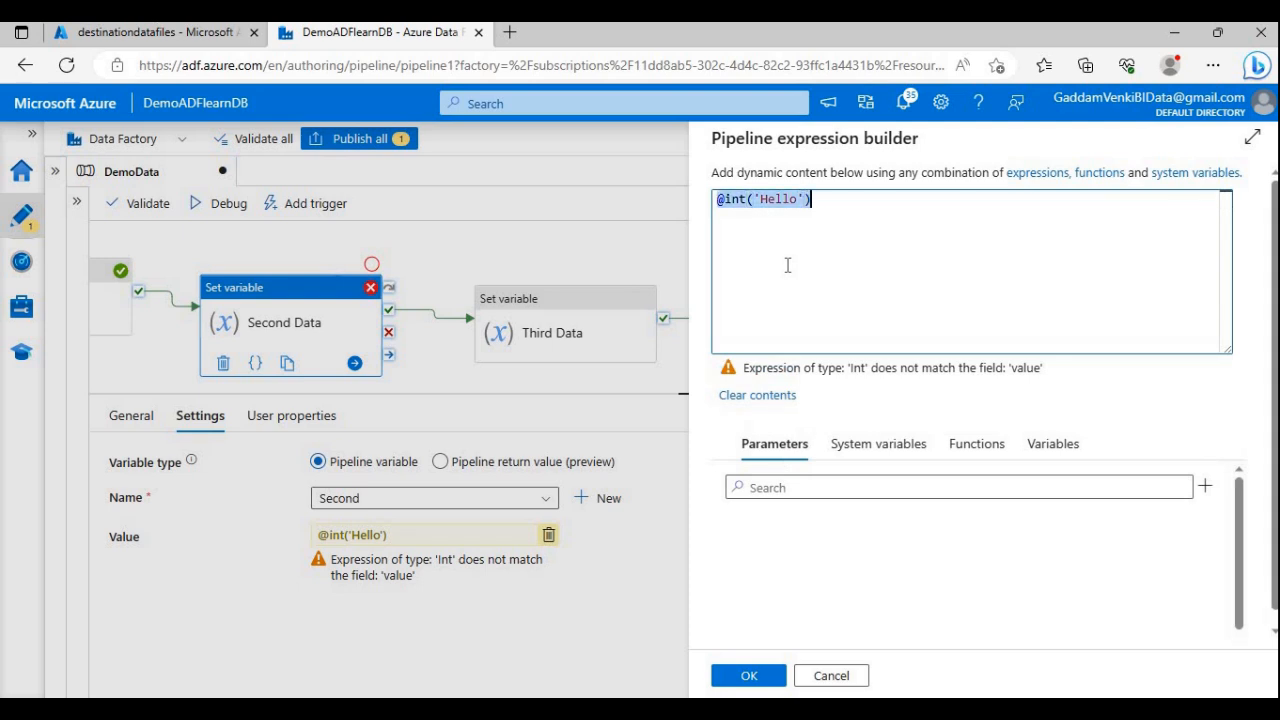
type("@di")
key("Return")
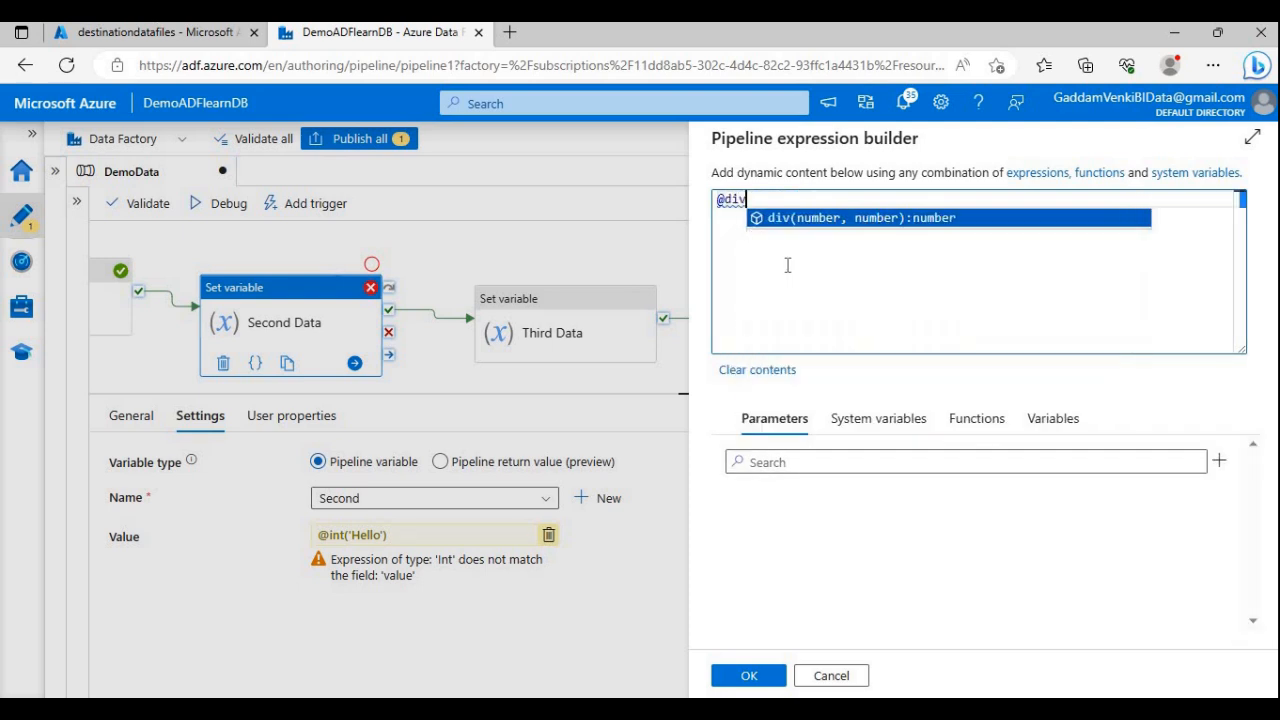
key("BackSpace")
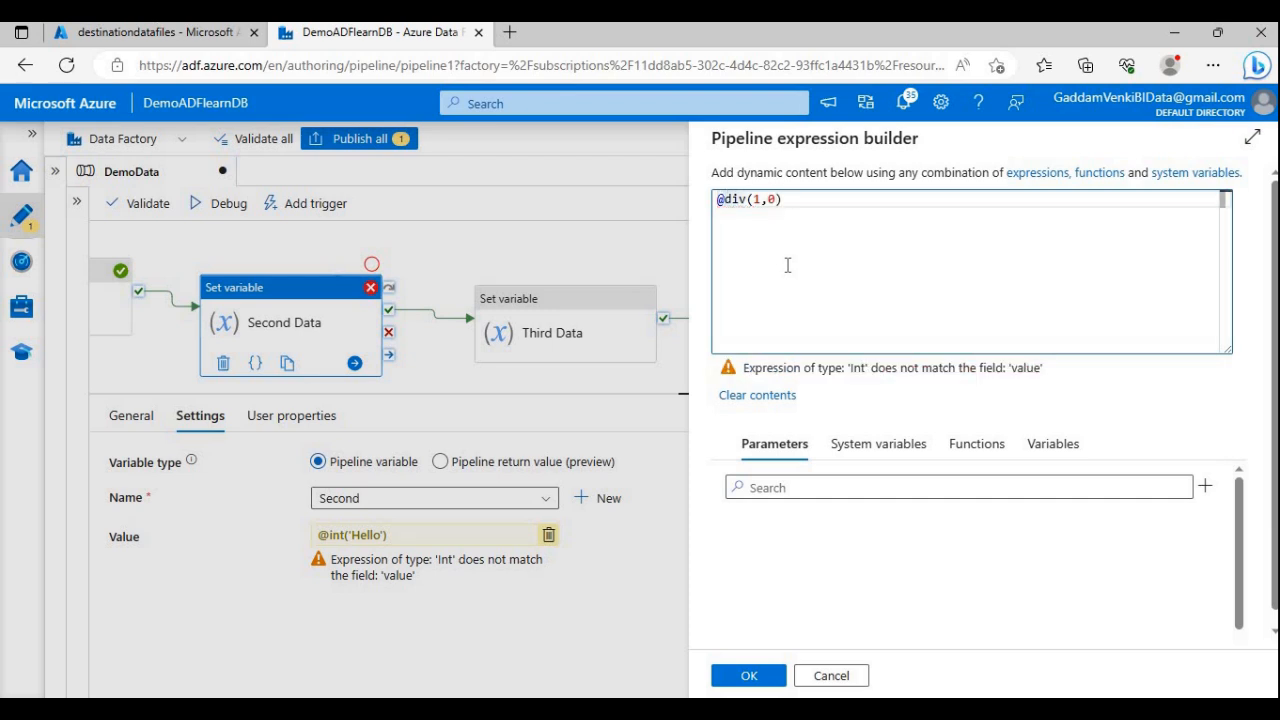
type("string")
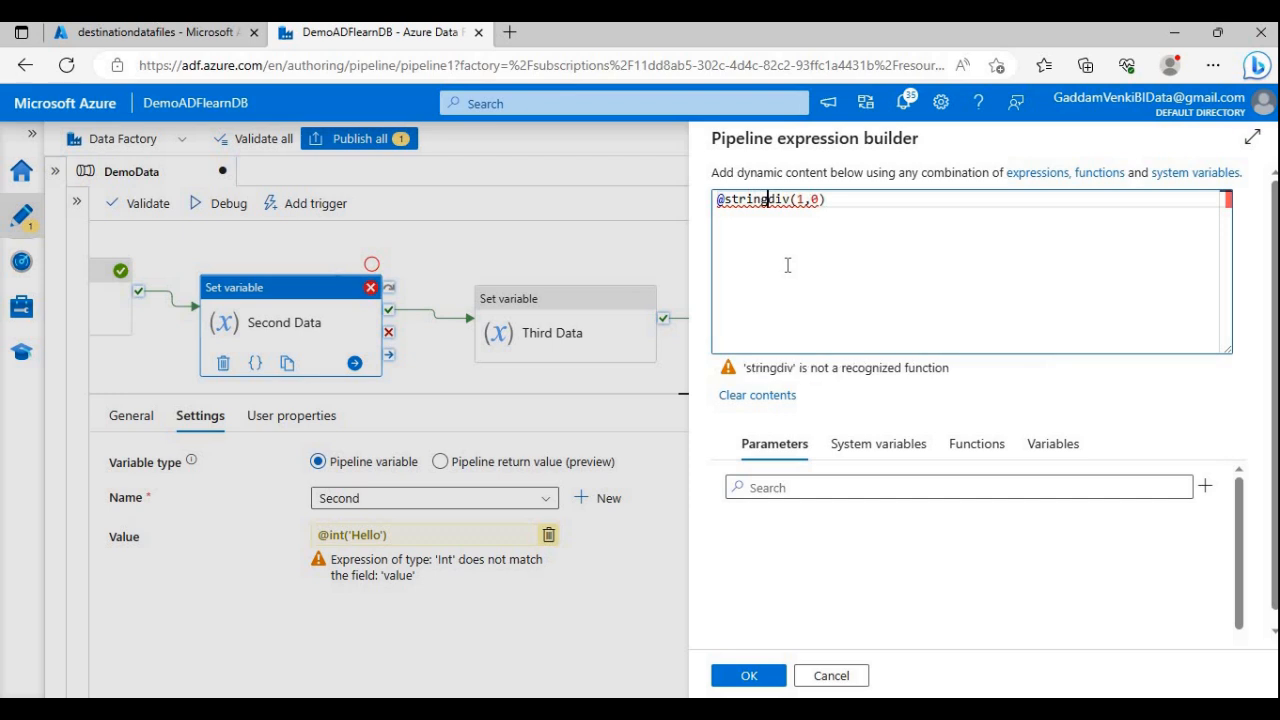
type("(")
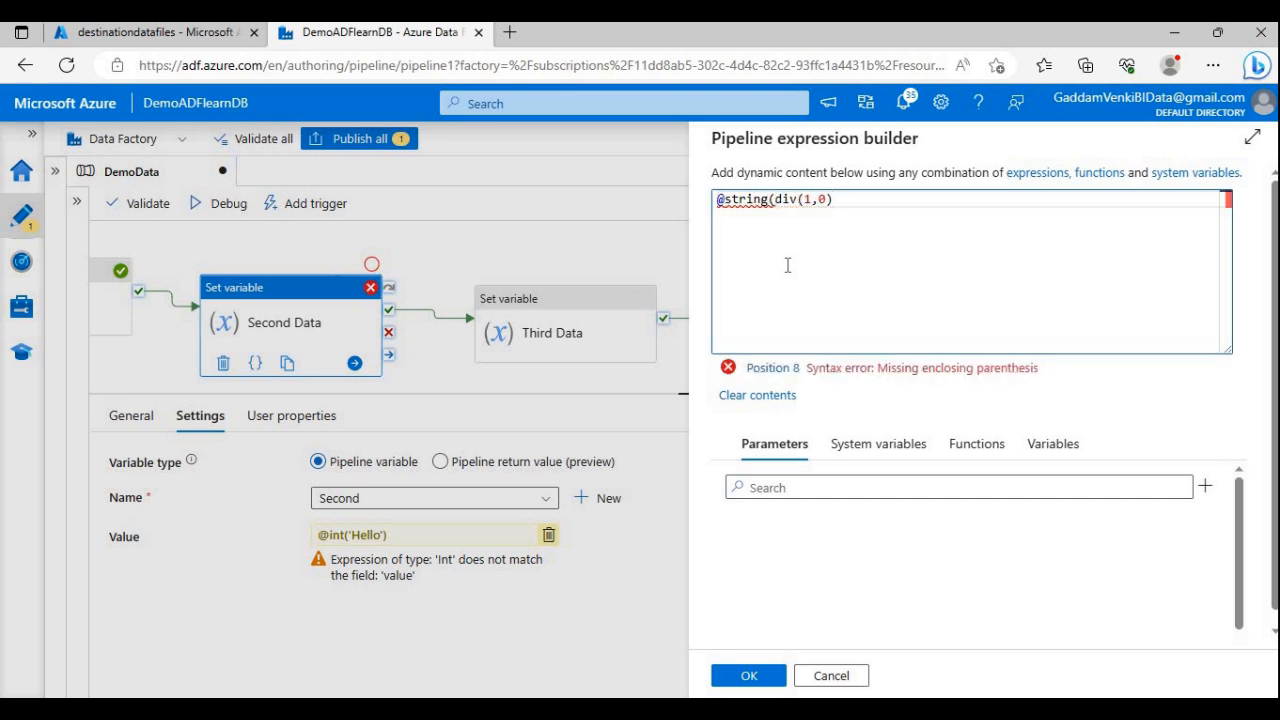
left_click(750, 677)
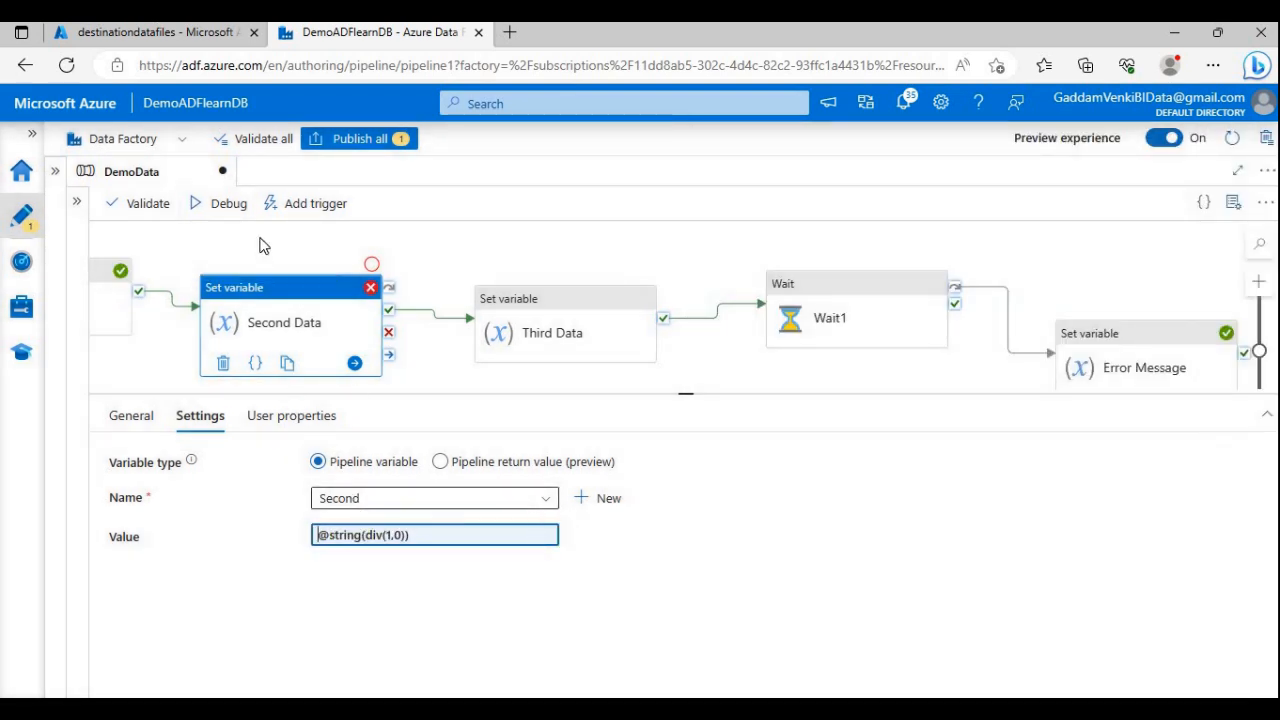
Step: Debug the pipeline with the division expression and examine the Error Message activity's output value in full size
left_click(222, 210)
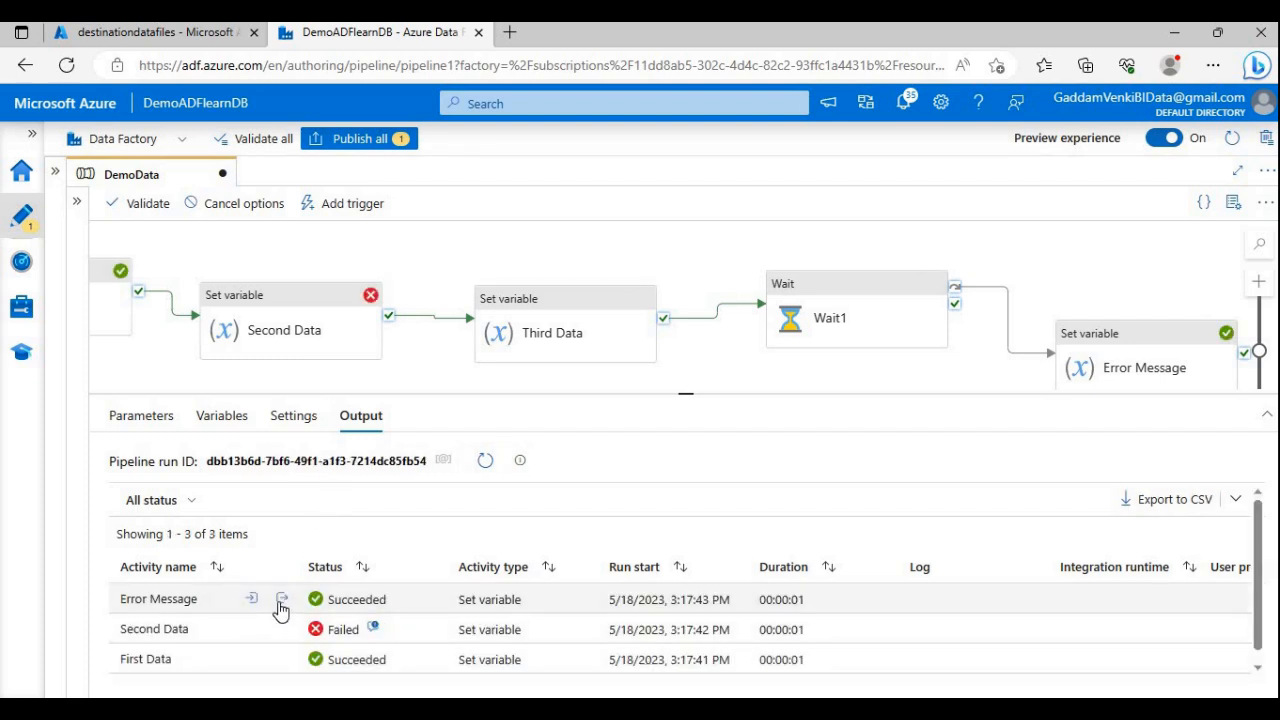
left_click(278, 600)
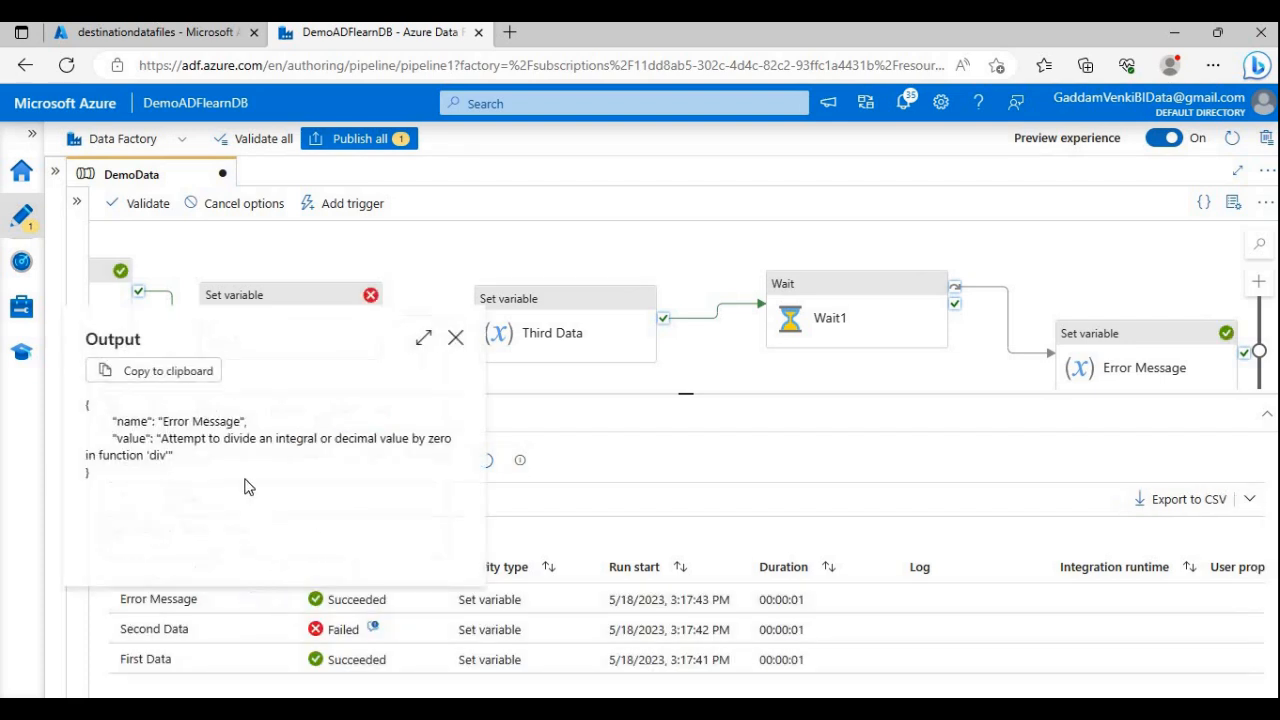
left_click(422, 341)
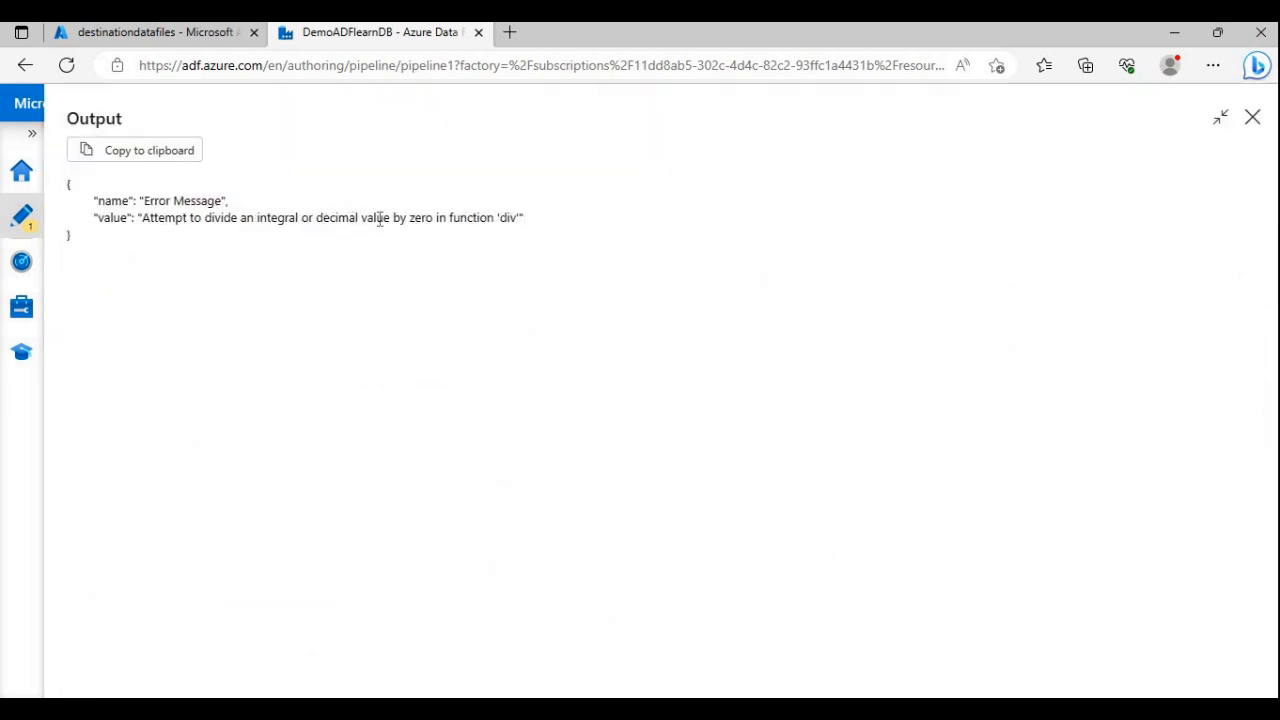
left_click_drag(376, 217, 494, 218)
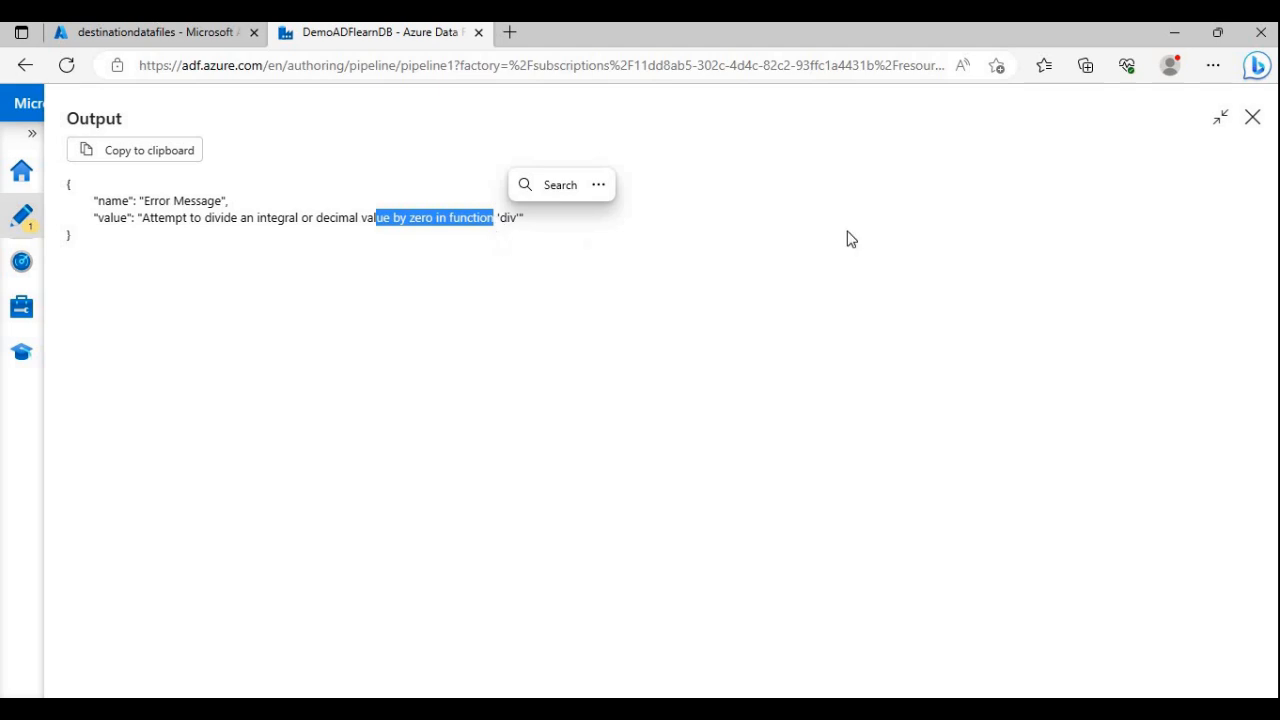
left_click(1251, 118)
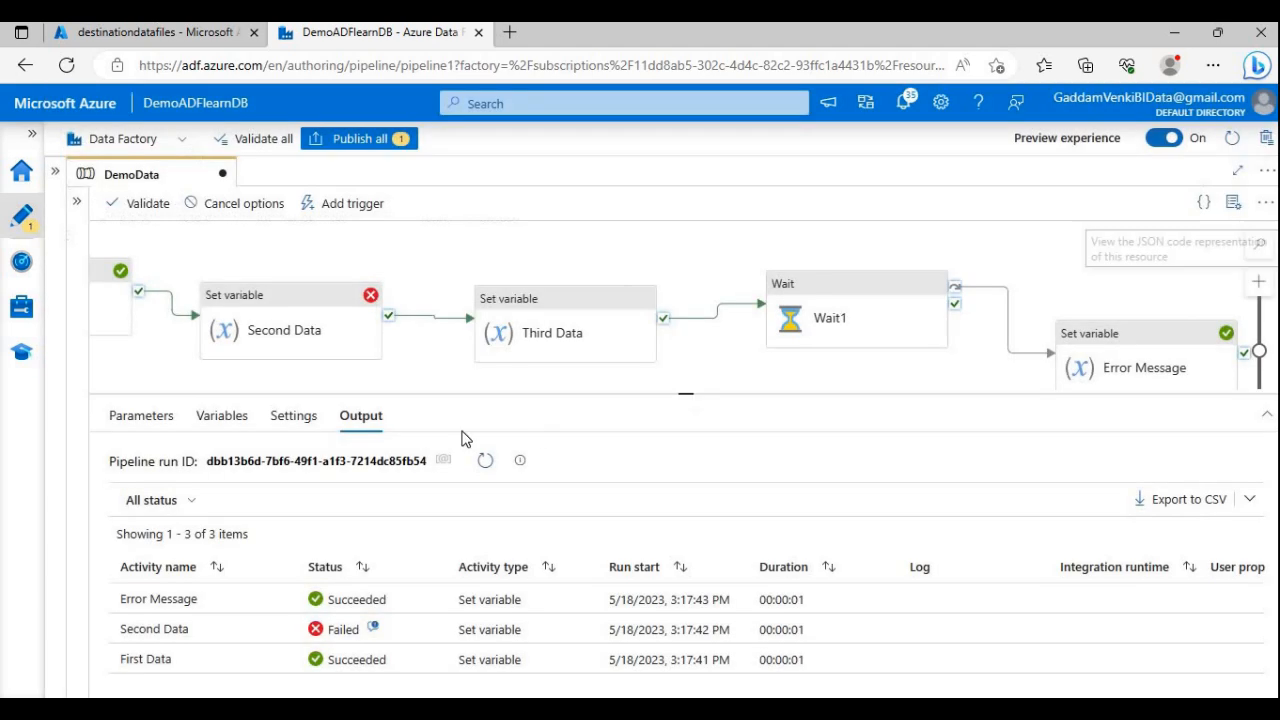
Step: Clear the Second Data activity's dynamic expression and set its value to the plain text Test
left_click(301, 313)
left_click(348, 535)
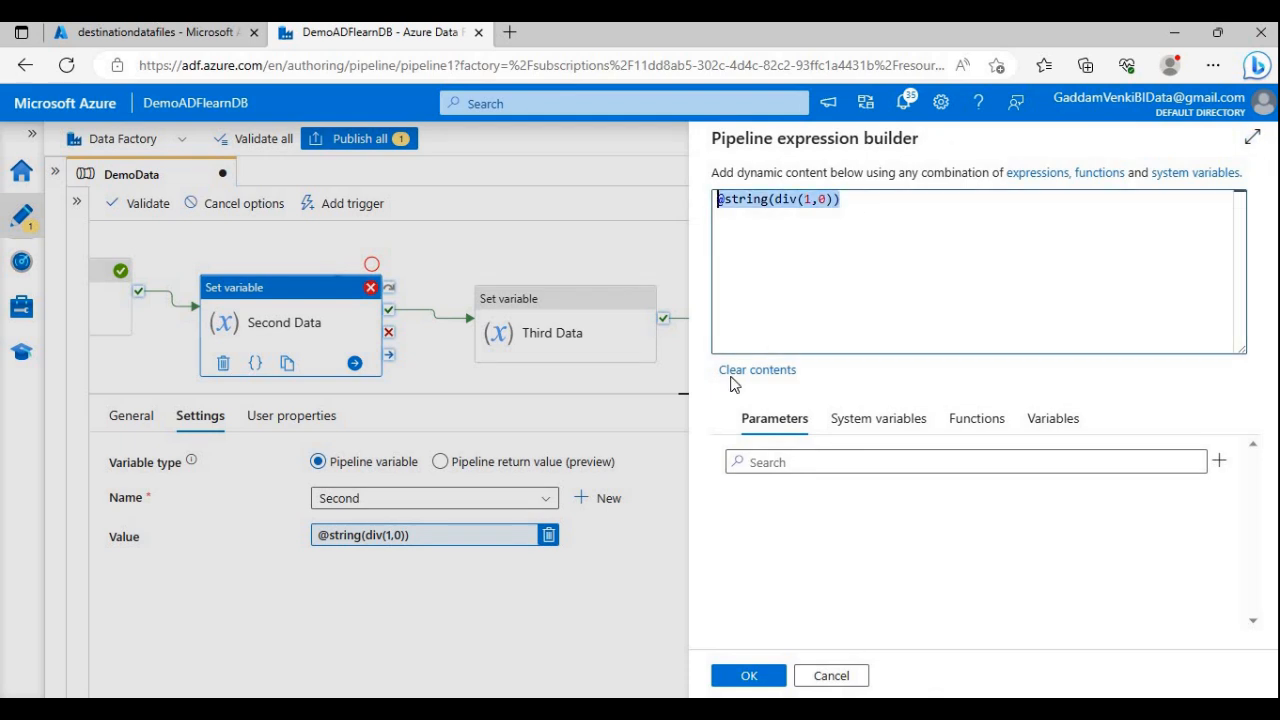
key("BackSpace")
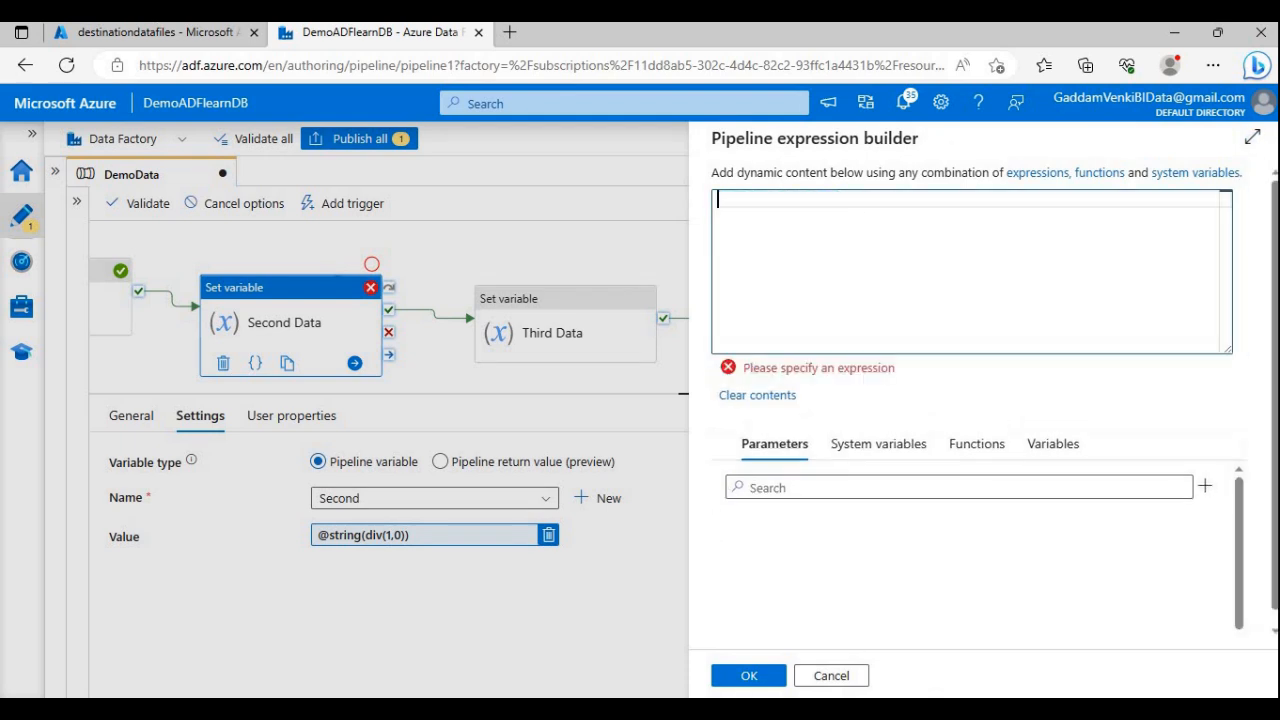
left_click(748, 678)
left_click(321, 541)
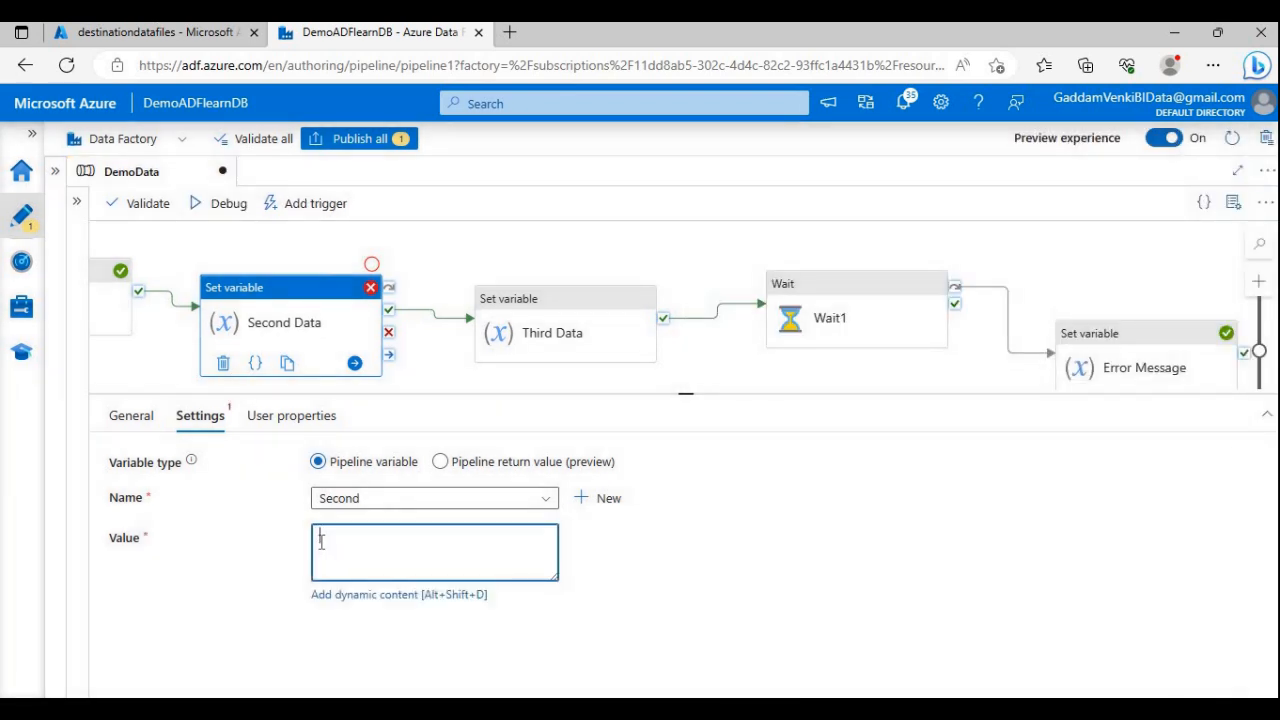
type("Test")
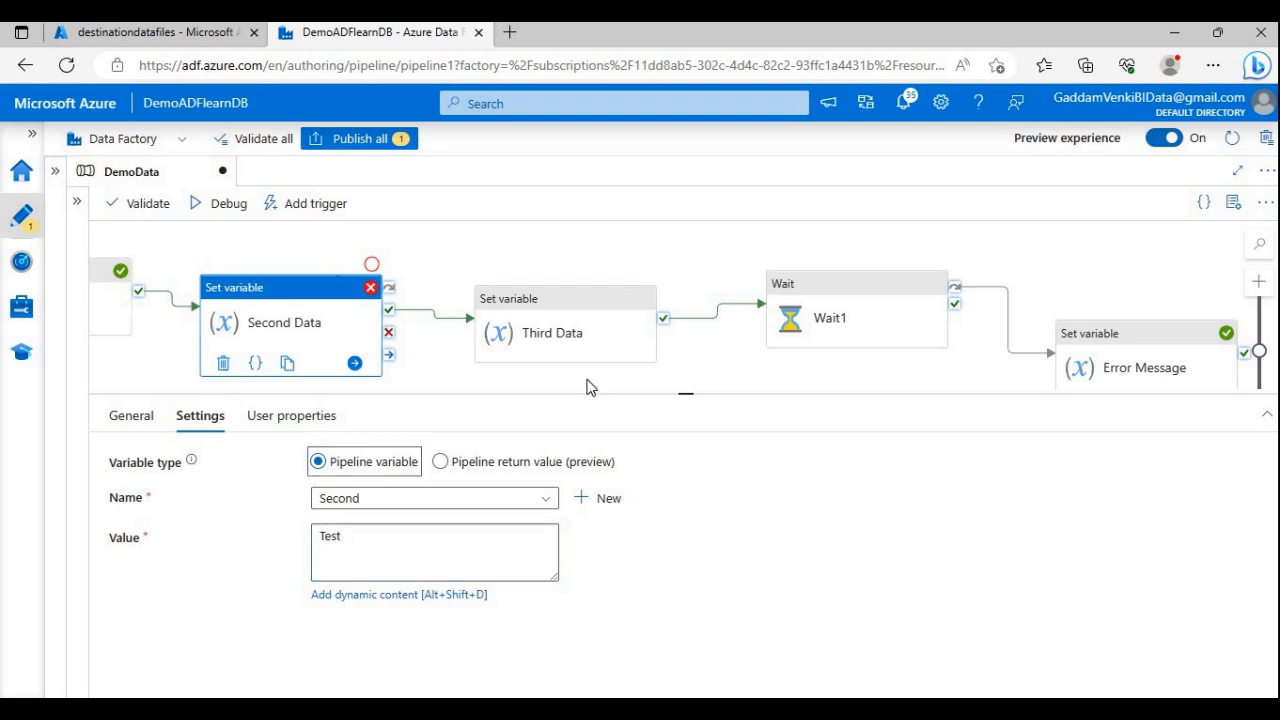
left_click(574, 334)
left_click(437, 533)
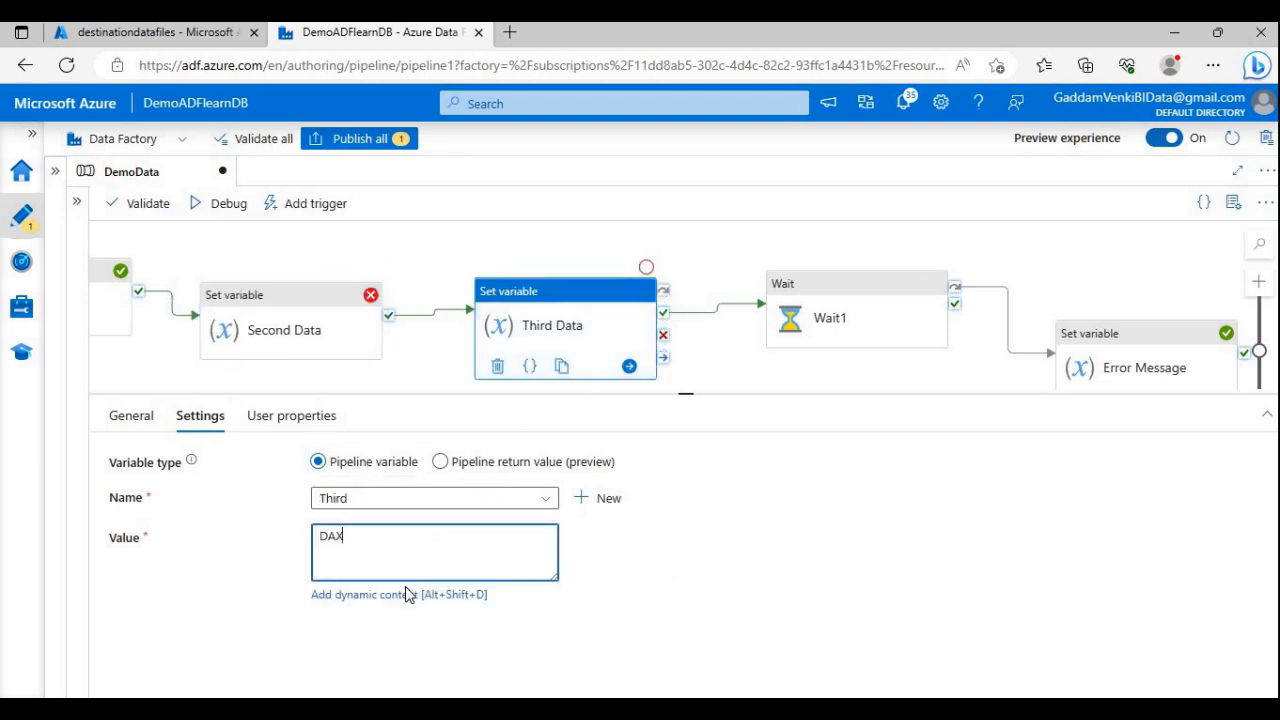
left_click(405, 595)
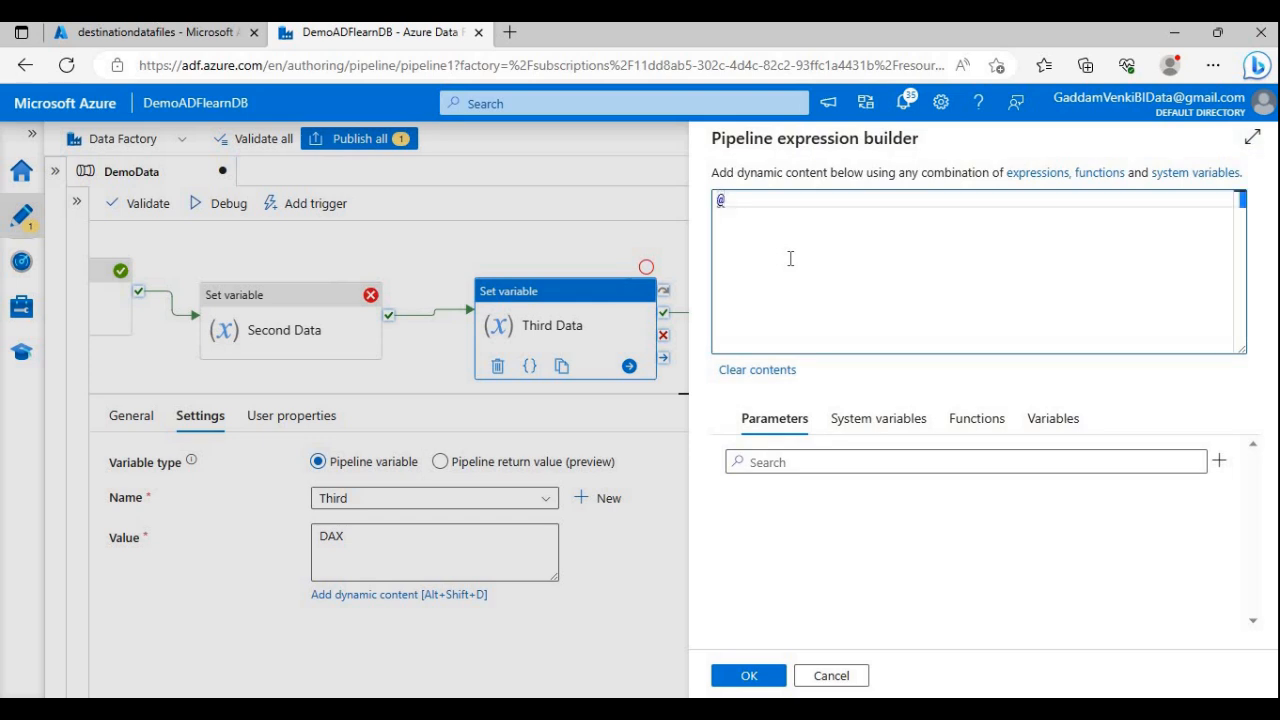
type("@conver")
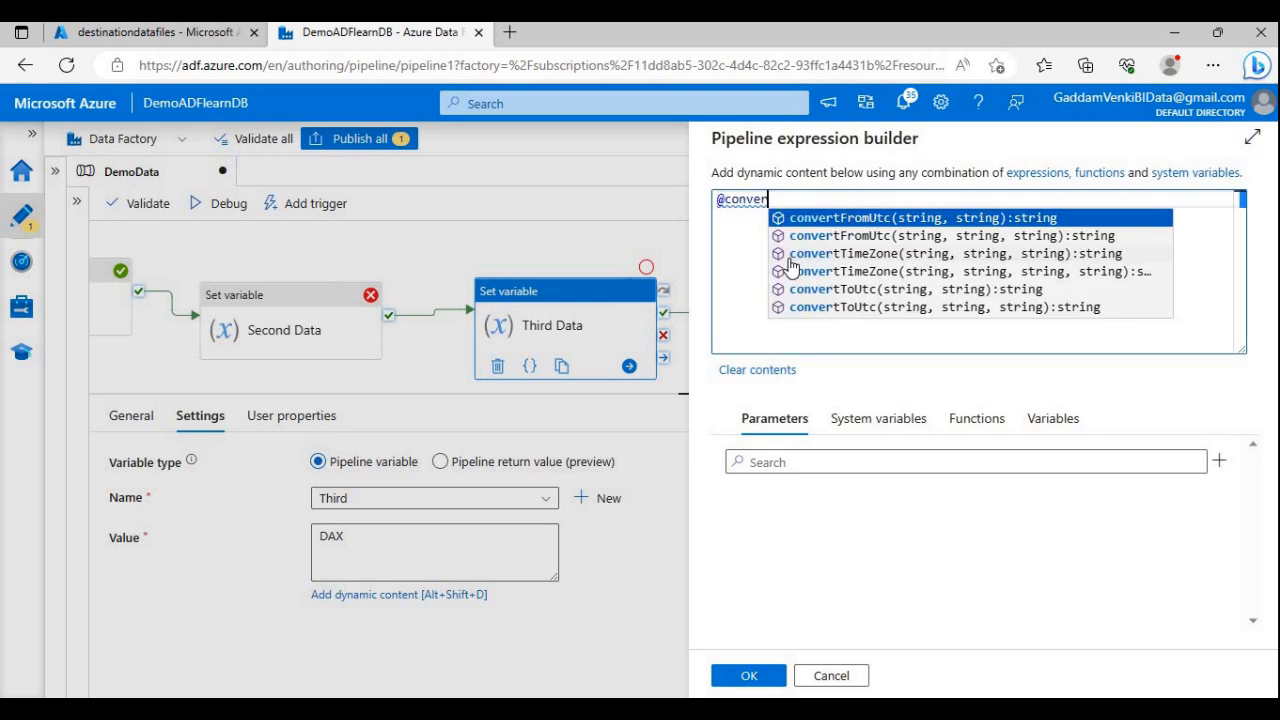
key("Return")
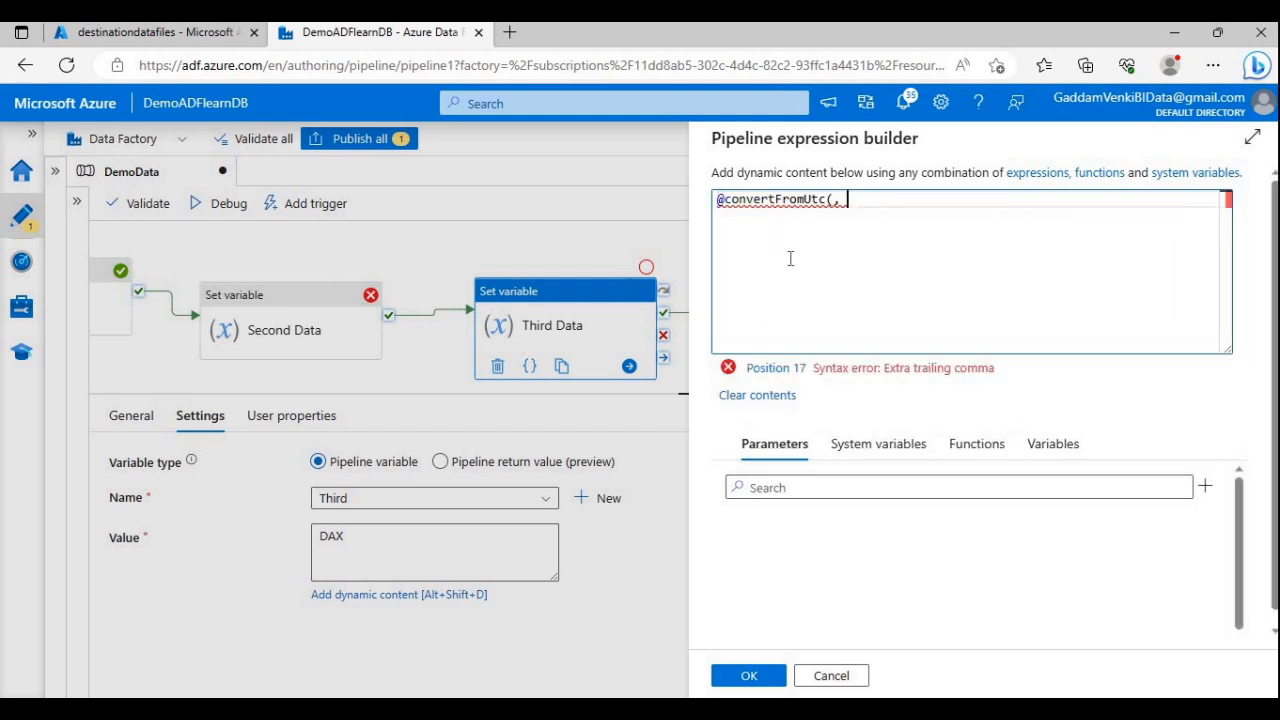
type("utcNow")
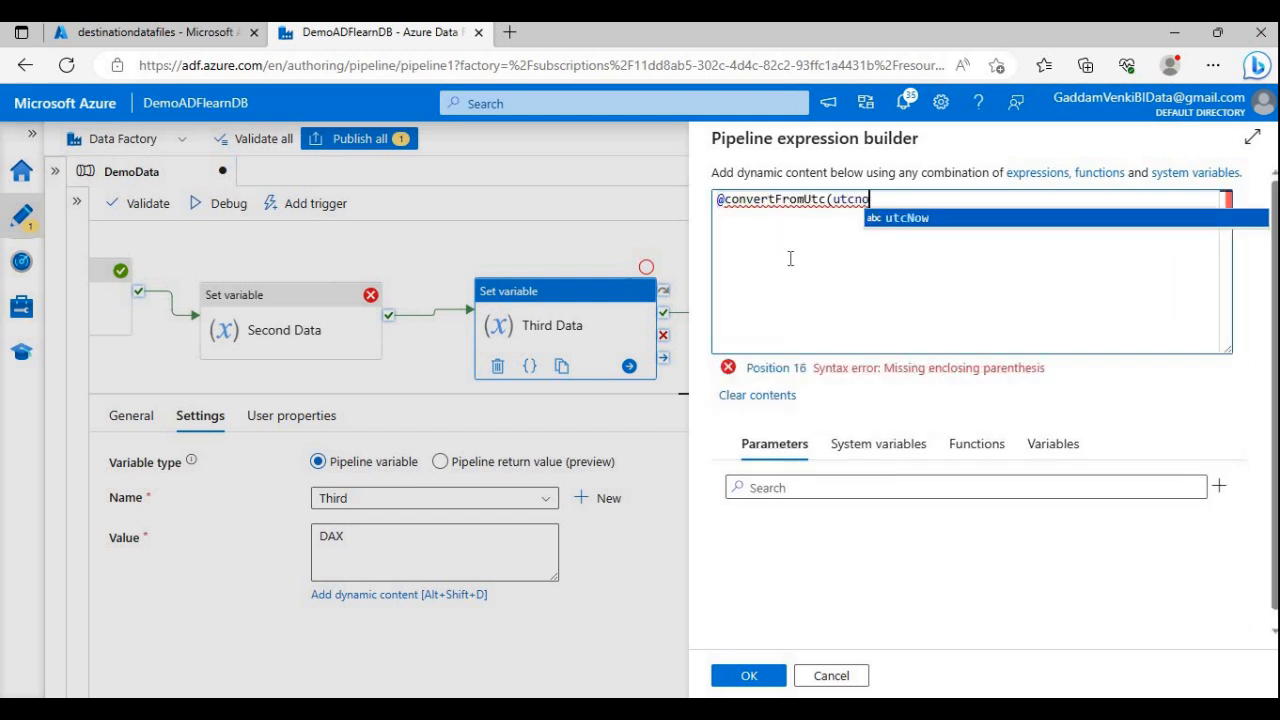
type("()")
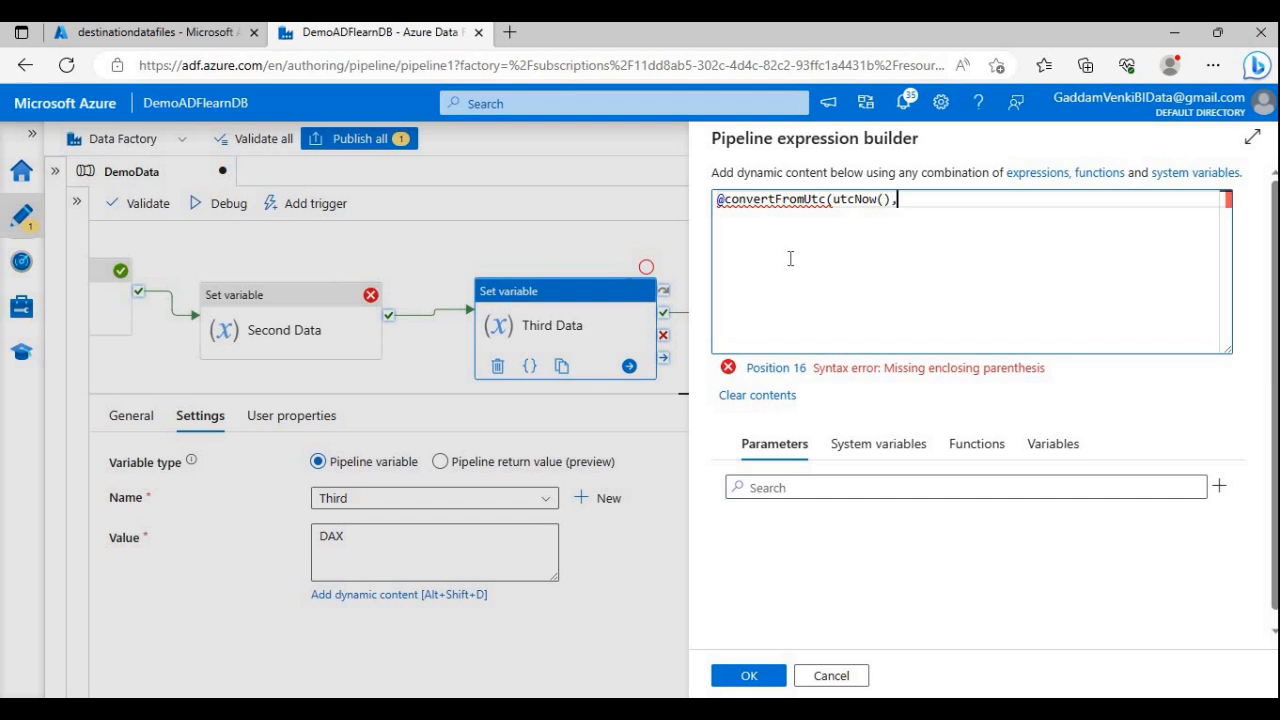
type(",'')")
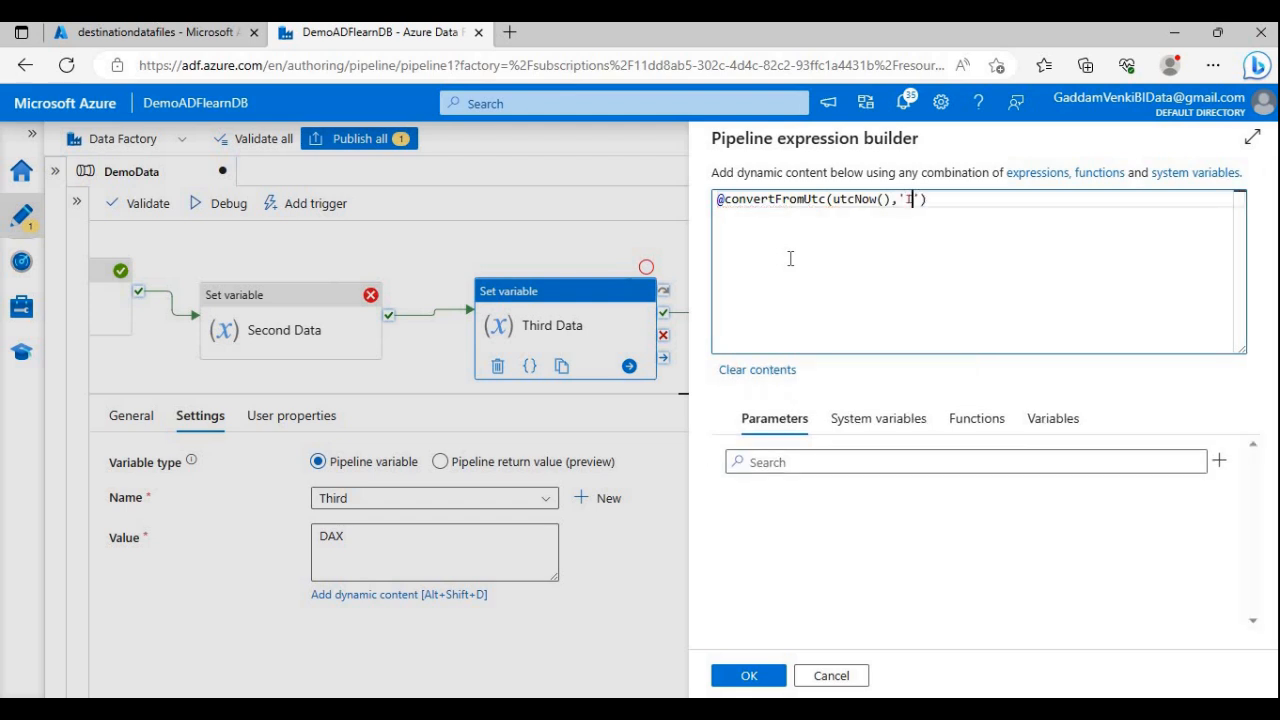
type("Indian Standar")
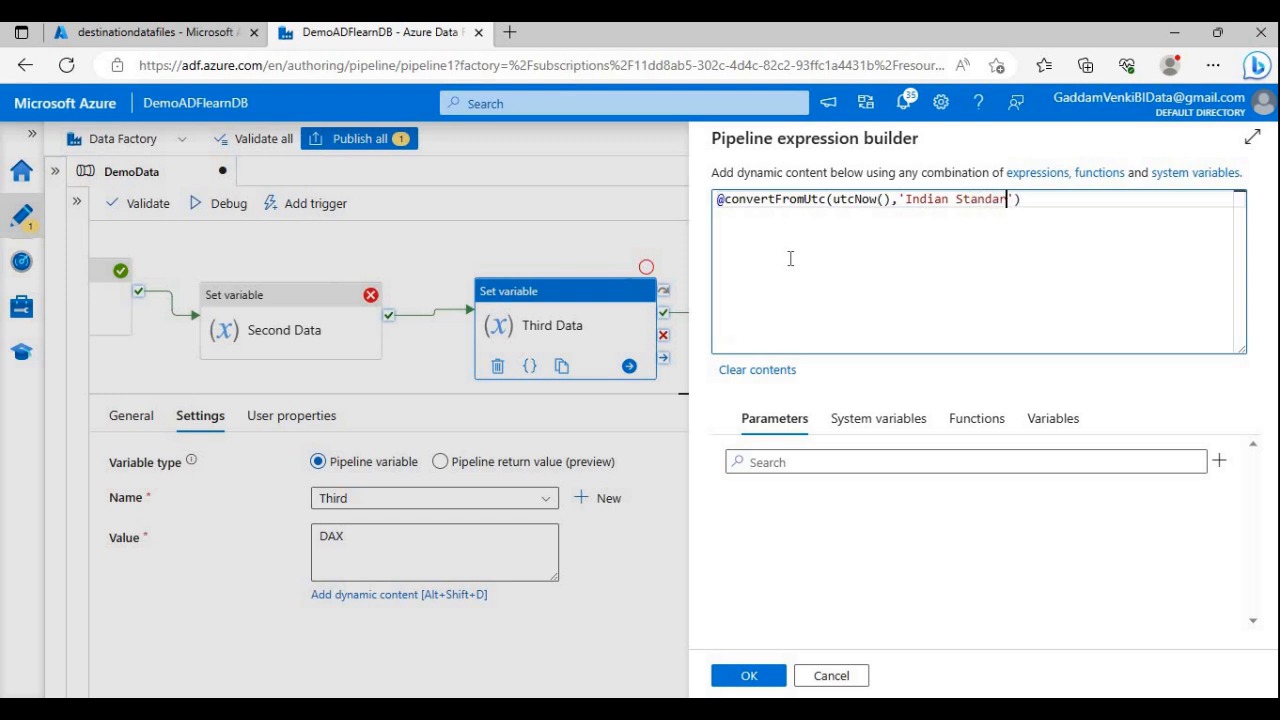
type("d TIme")
key("BackSpace")
key("BackSpace")
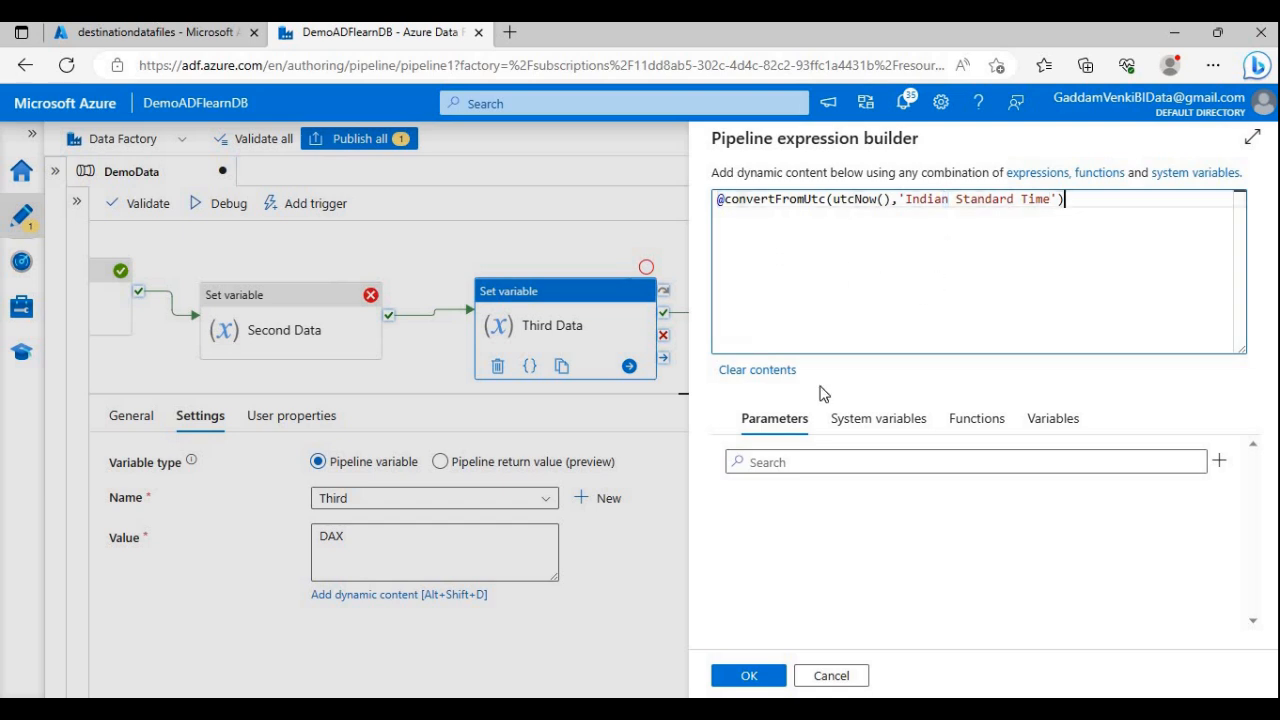
left_click(748, 676)
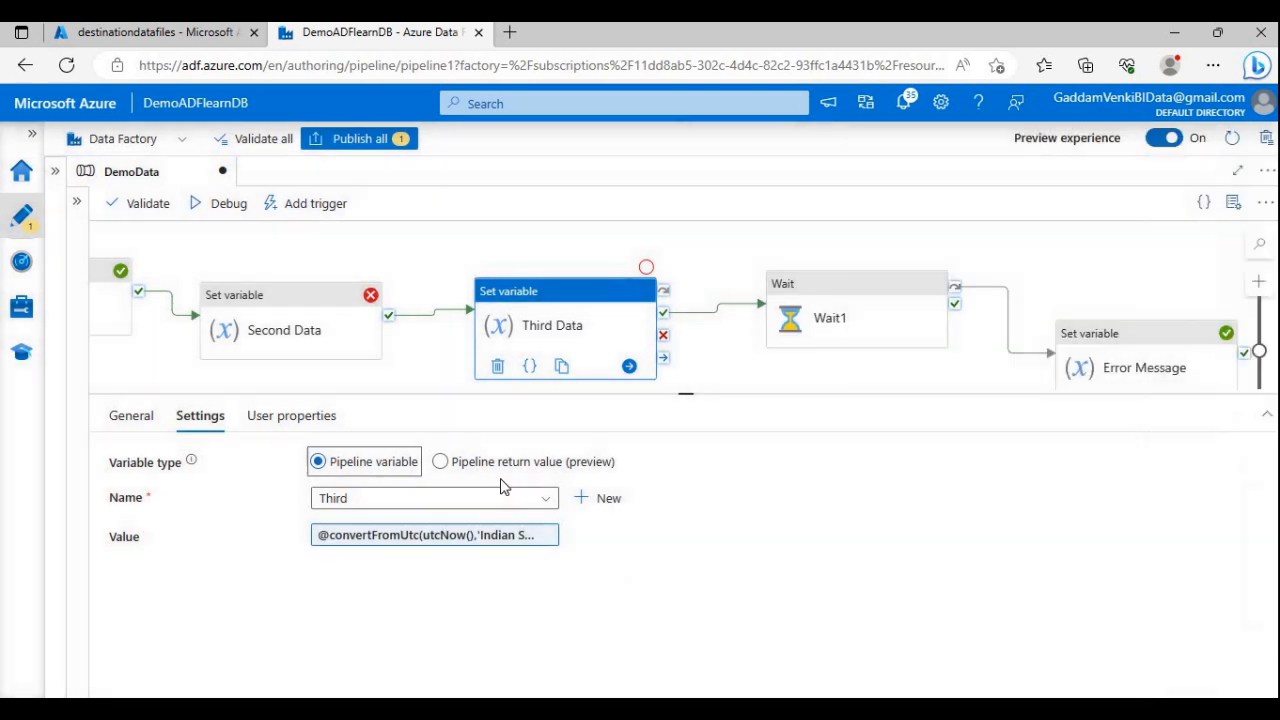
Step: Debug the pipeline with the time zone expression and examine the function name and time zone text in the full-size Error Message output
left_click(226, 205)
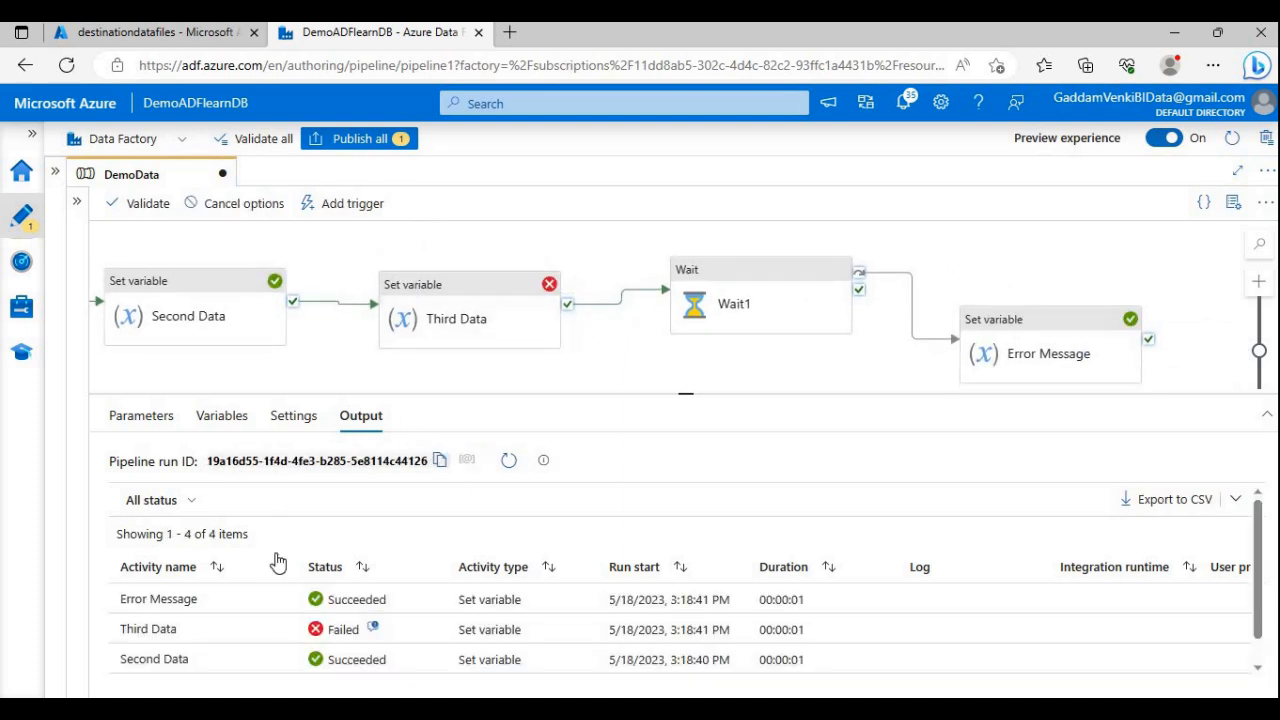
left_click(289, 600)
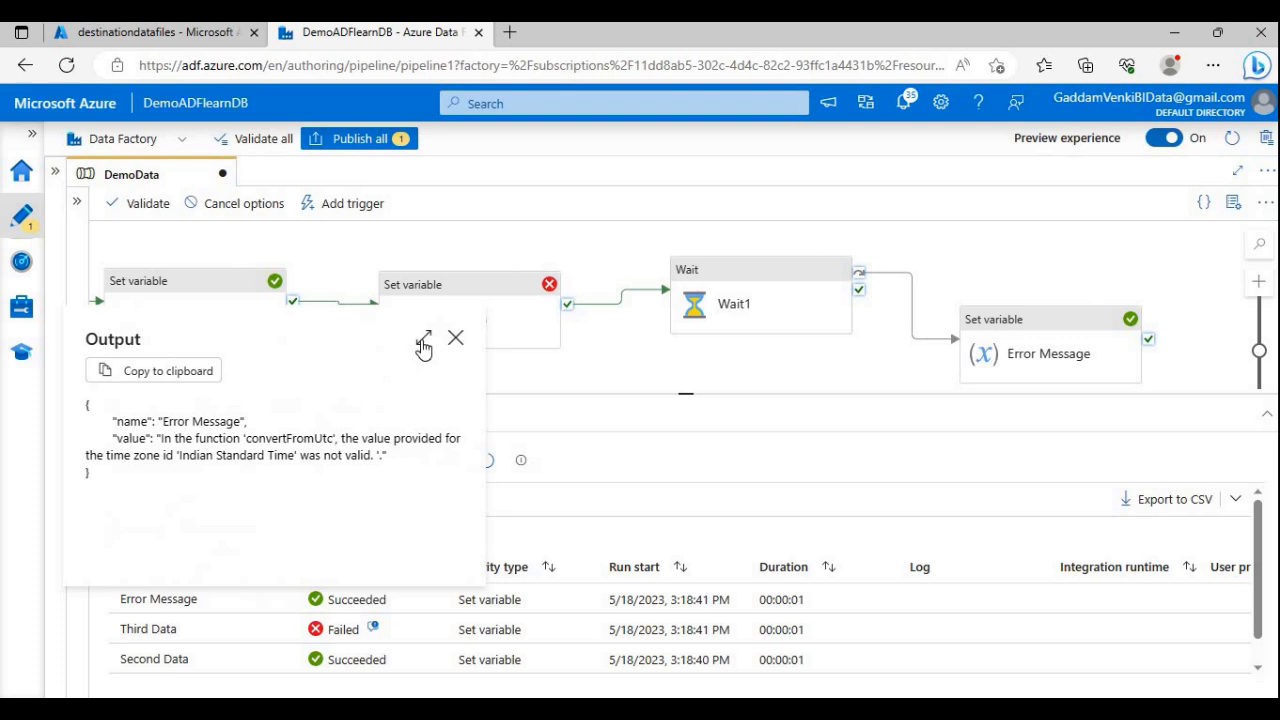
left_click(424, 342)
left_click_drag(156, 217, 328, 220)
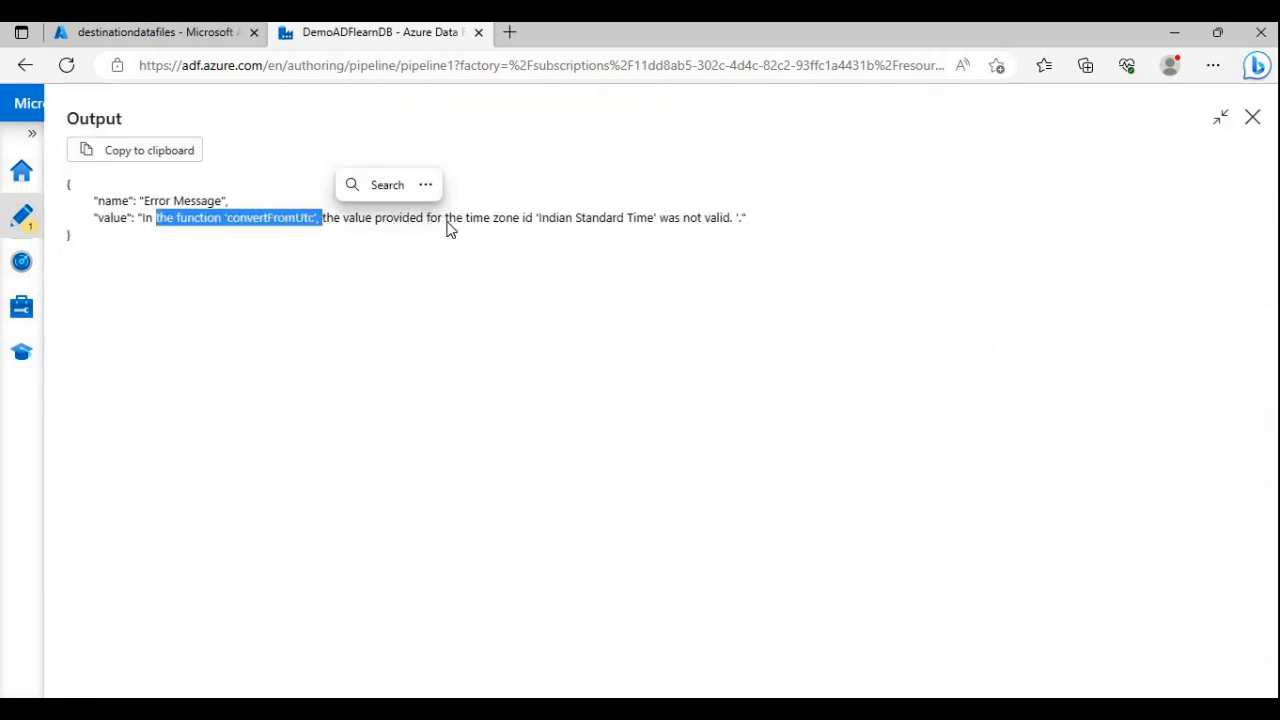
left_click_drag(548, 217, 714, 228)
left_click(573, 305)
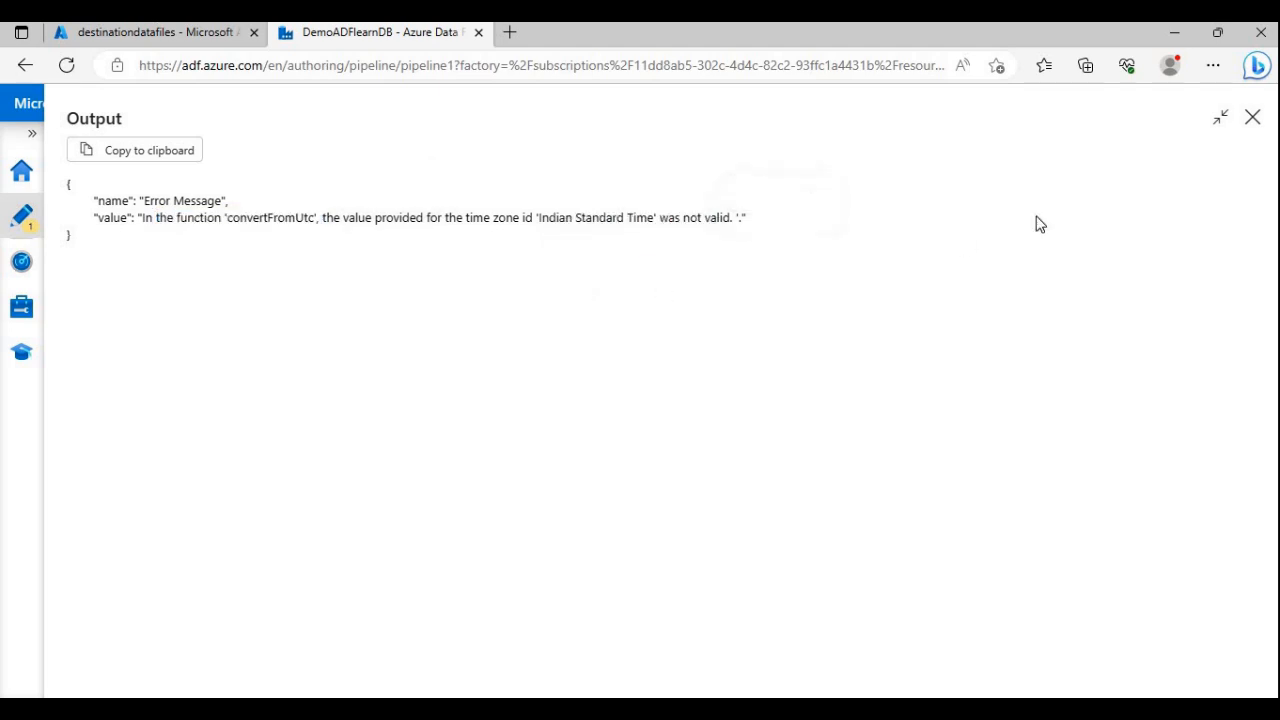
left_click(1252, 118)
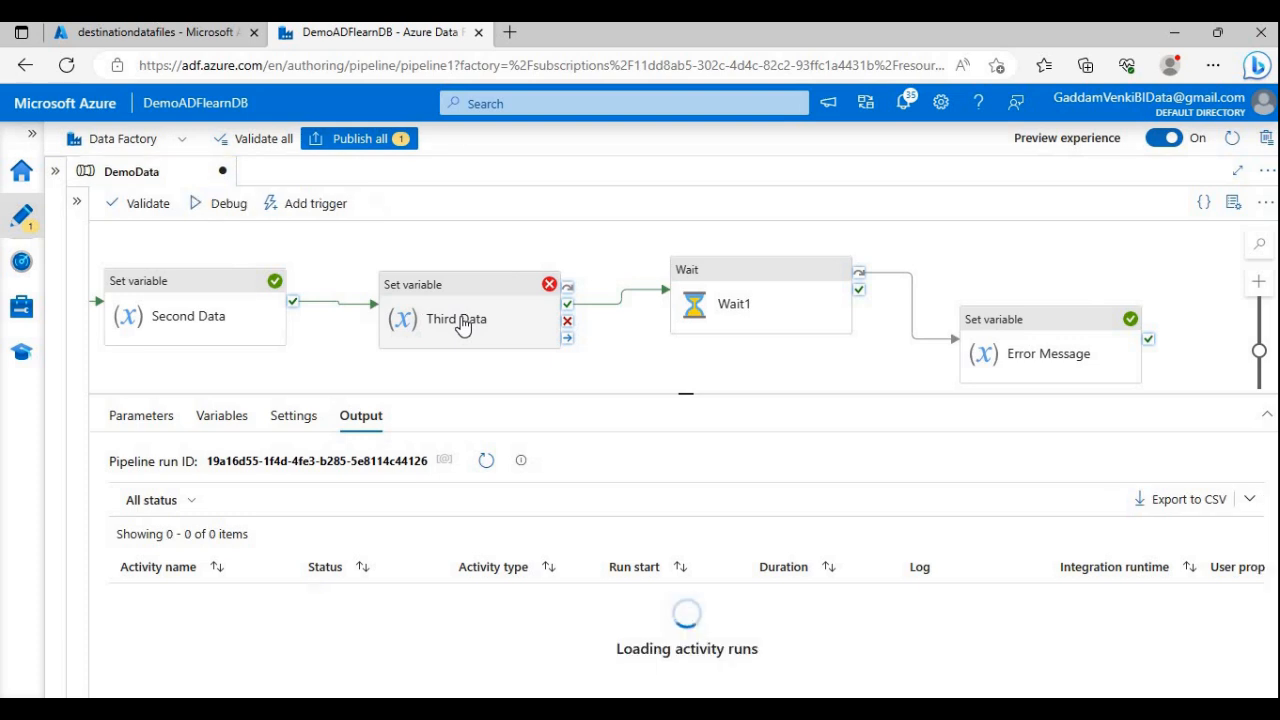
Step: Replace the Third Data activity's dynamic expression with the plain text Test and open the First Data activity's settings
left_click_drag(381, 379, 580, 384)
left_click(632, 330)
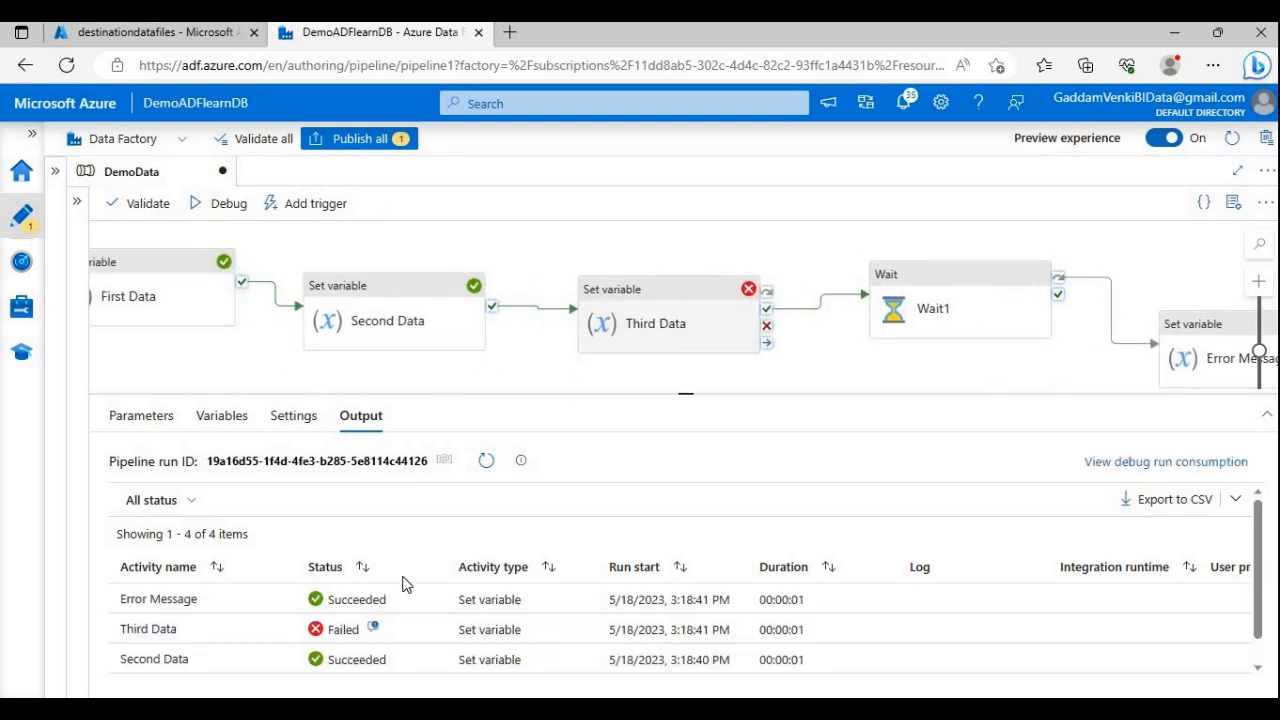
left_click(372, 535)
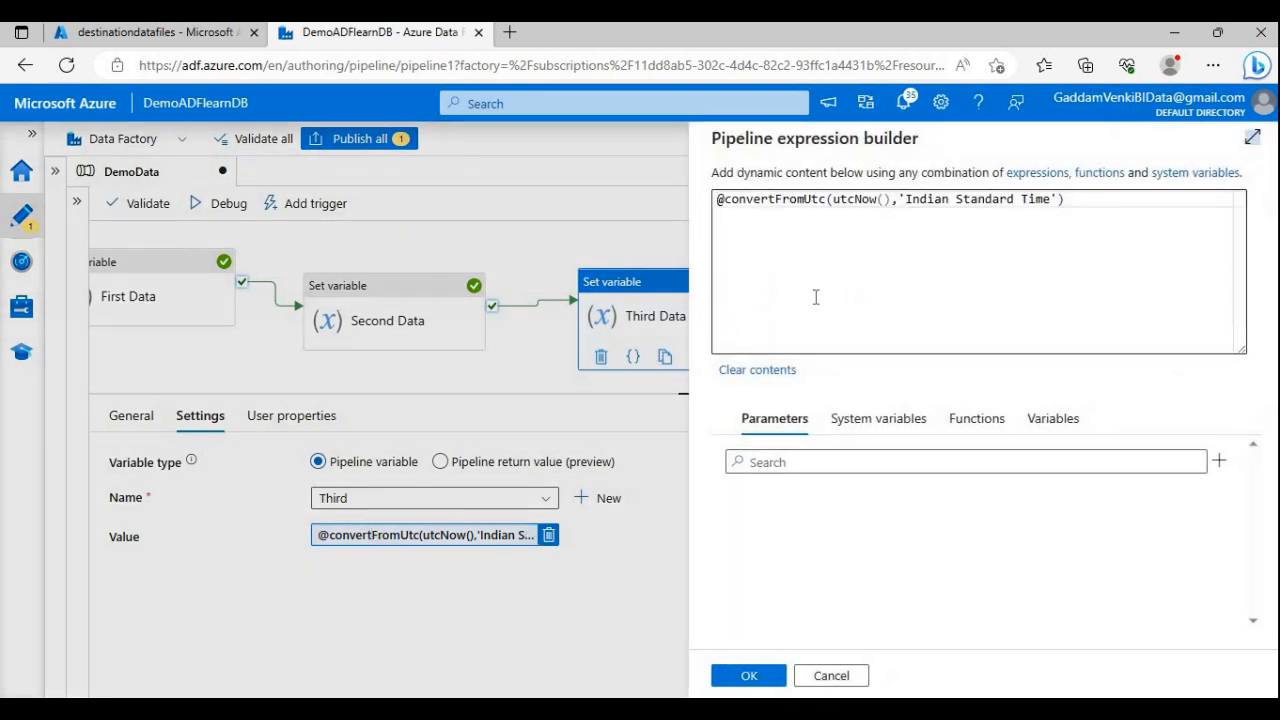
key("ctrl+a")
key("BackSpace")
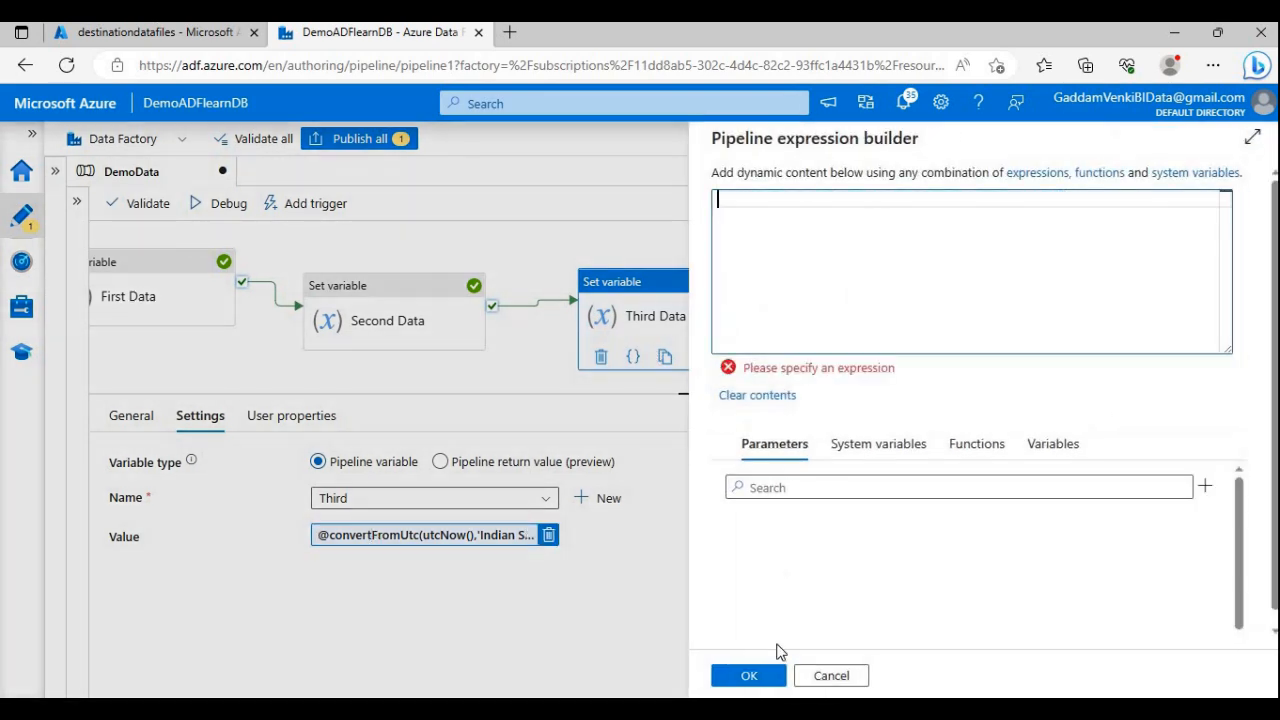
left_click(749, 675)
left_click(374, 533)
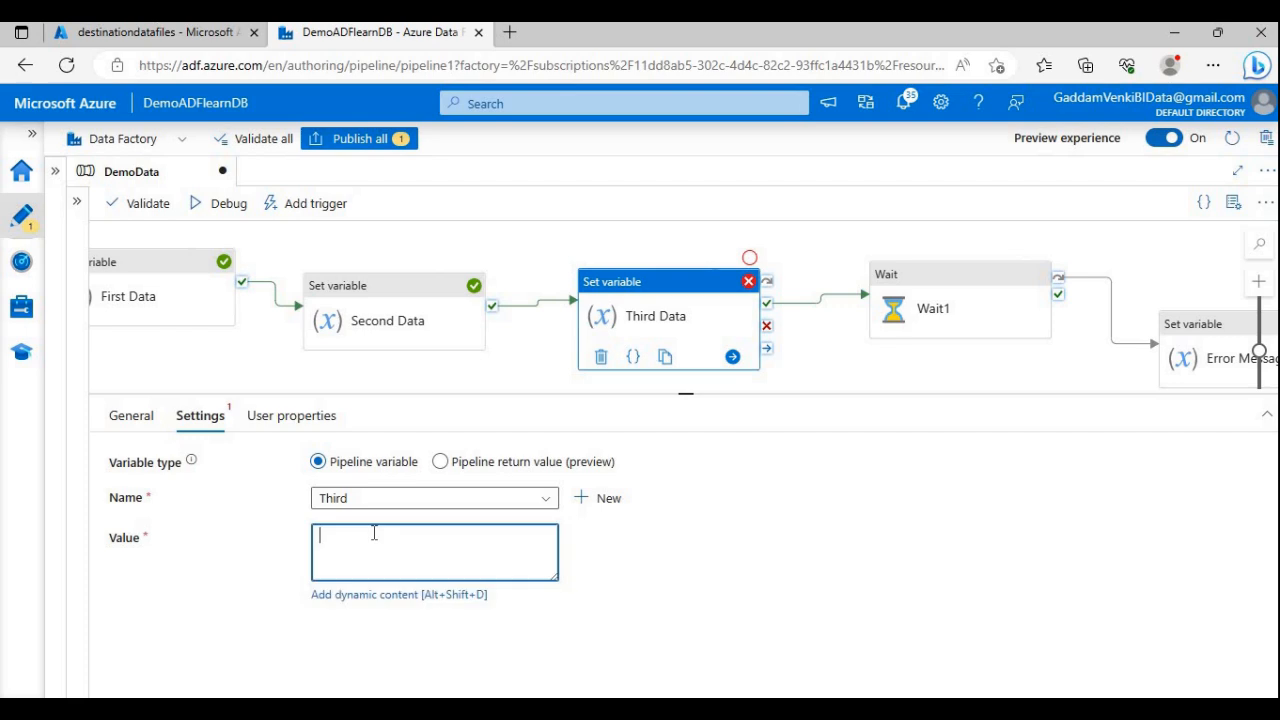
type("Test")
left_click(162, 296)
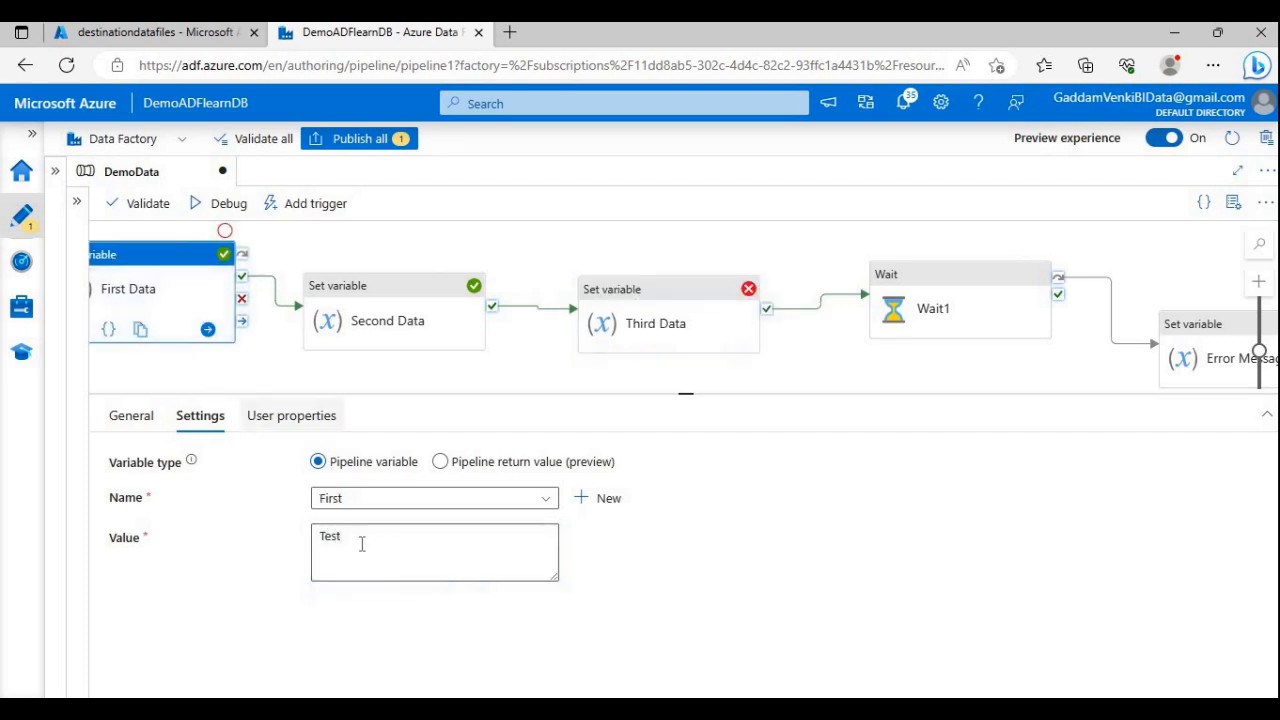
left_click(379, 596)
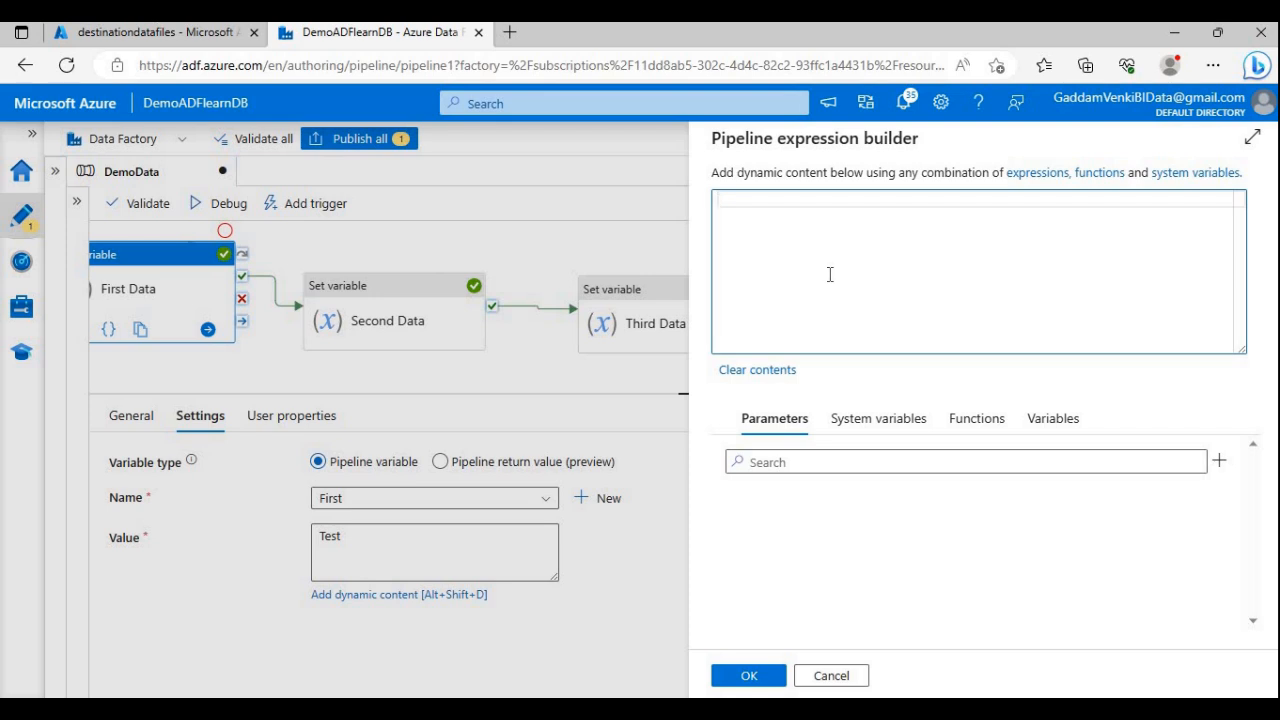
left_click(856, 676)
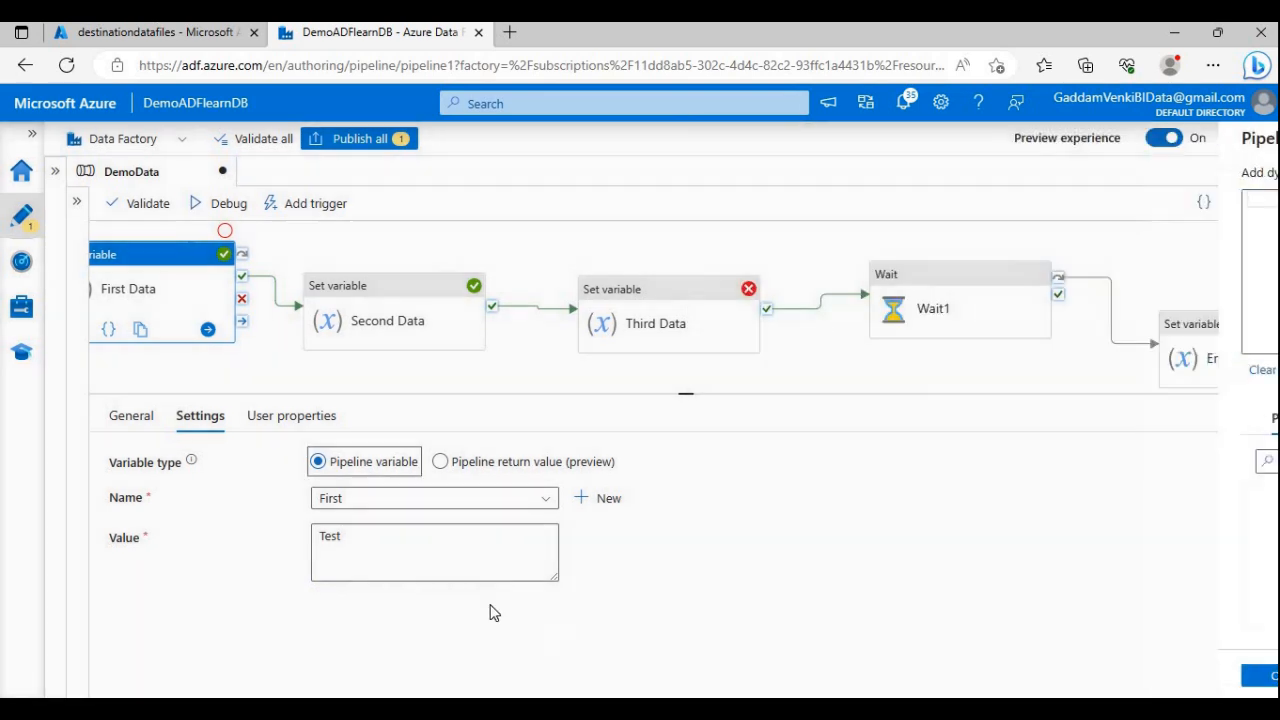
left_click(421, 596)
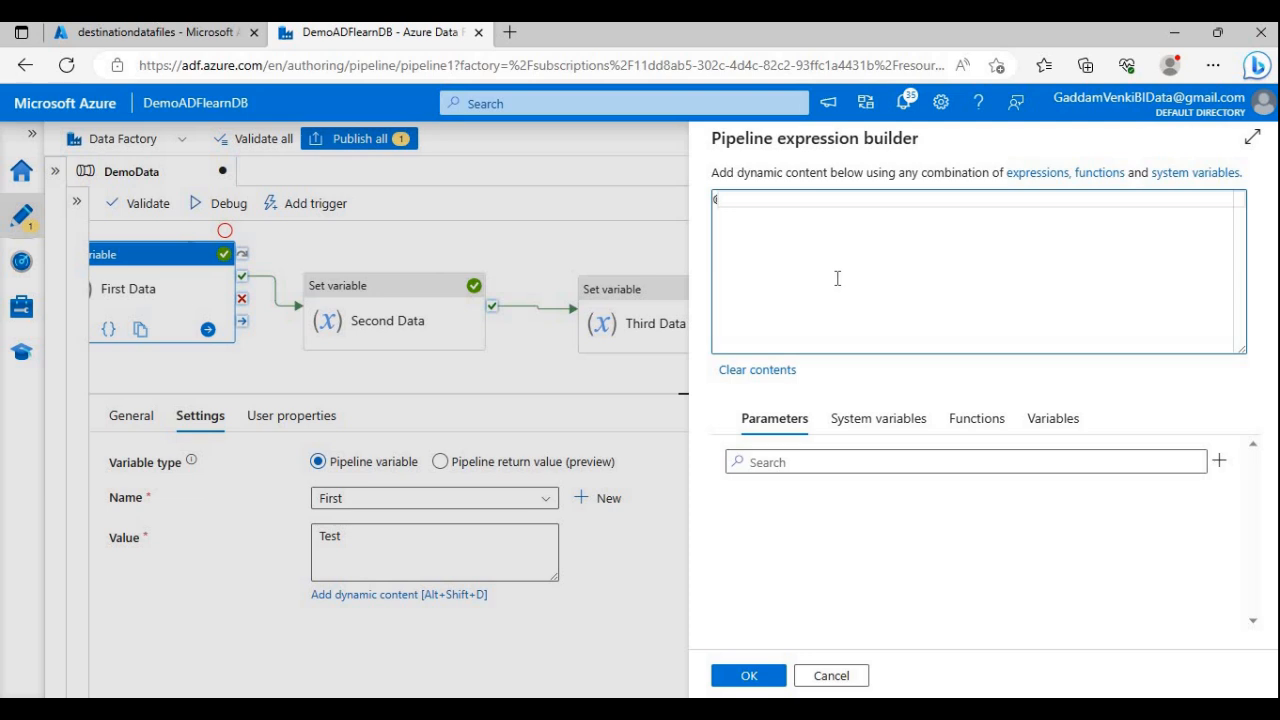
type("@sdds")
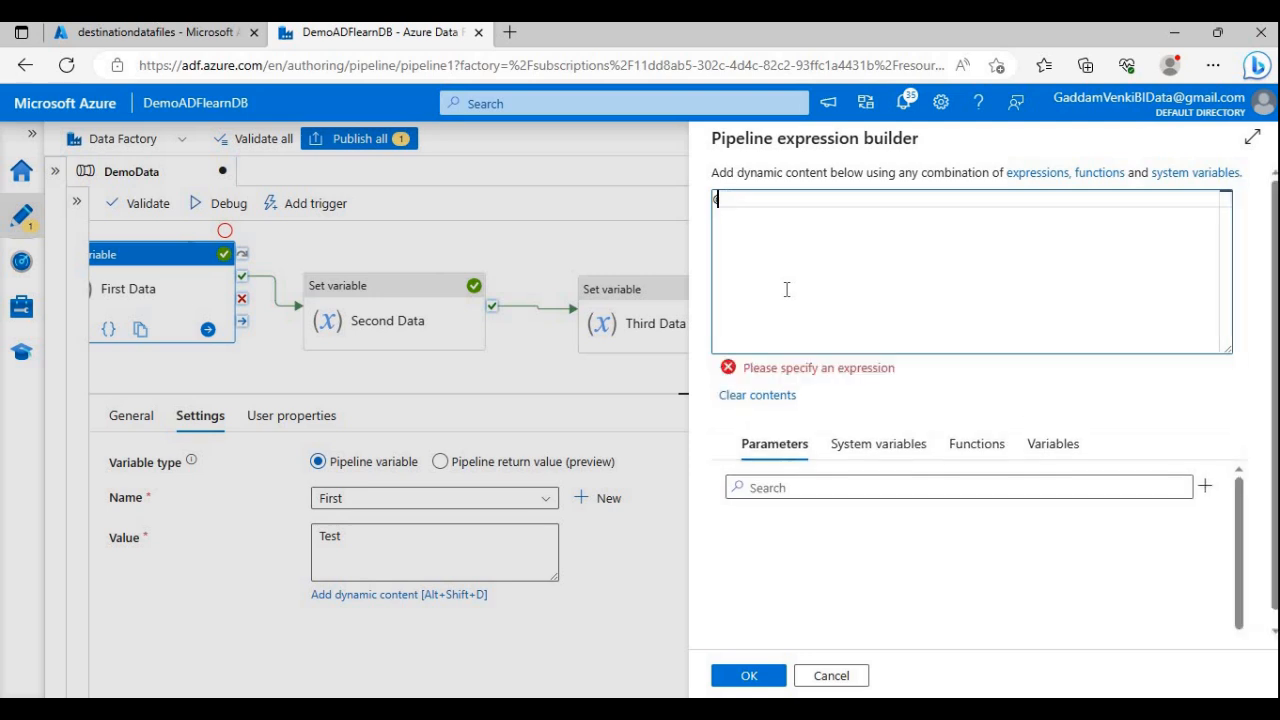
type("a")
key("BackSpace")
type("a")
key("BackSpace")
left_click(830, 676)
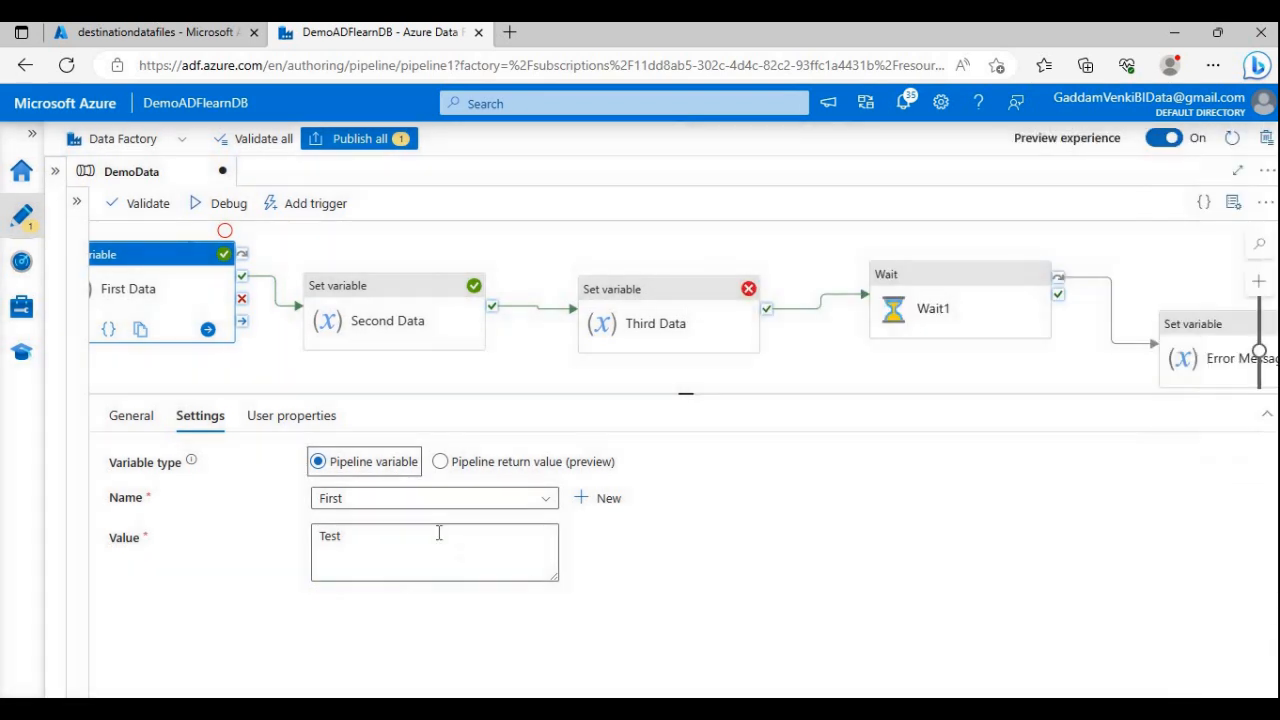
left_click(403, 596)
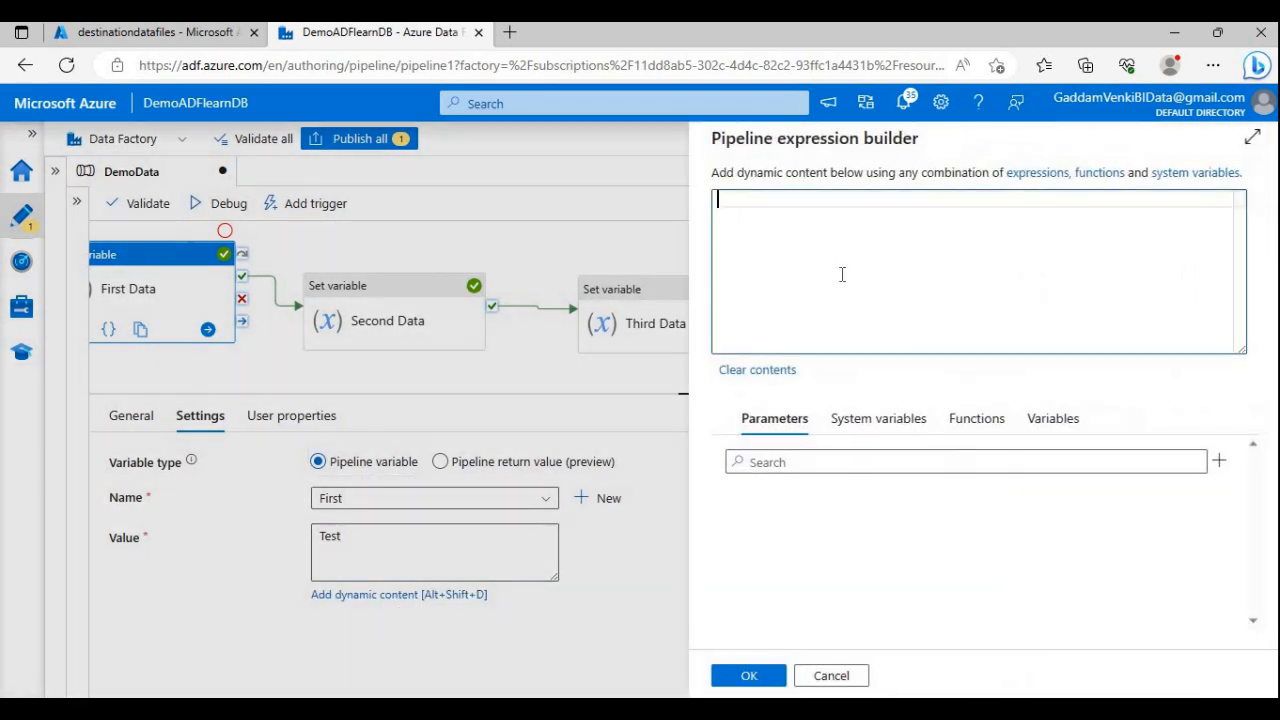
type("@int('")
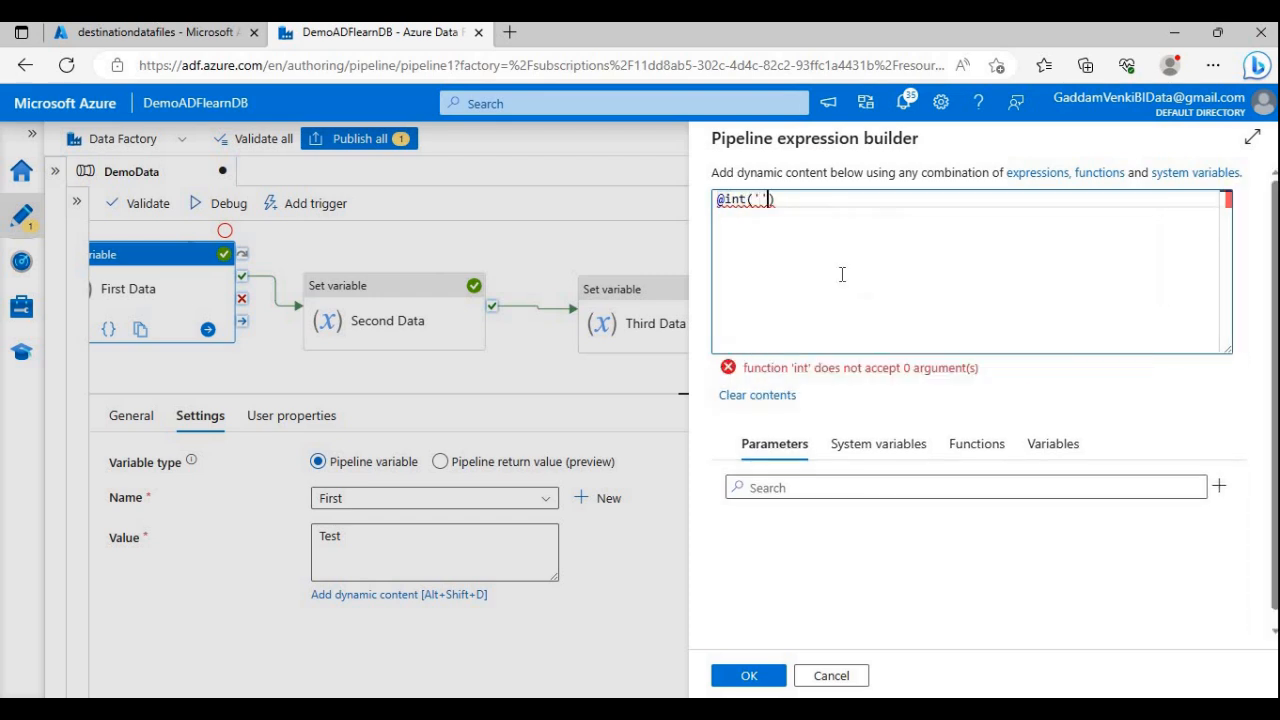
key("Left")
type("Test")
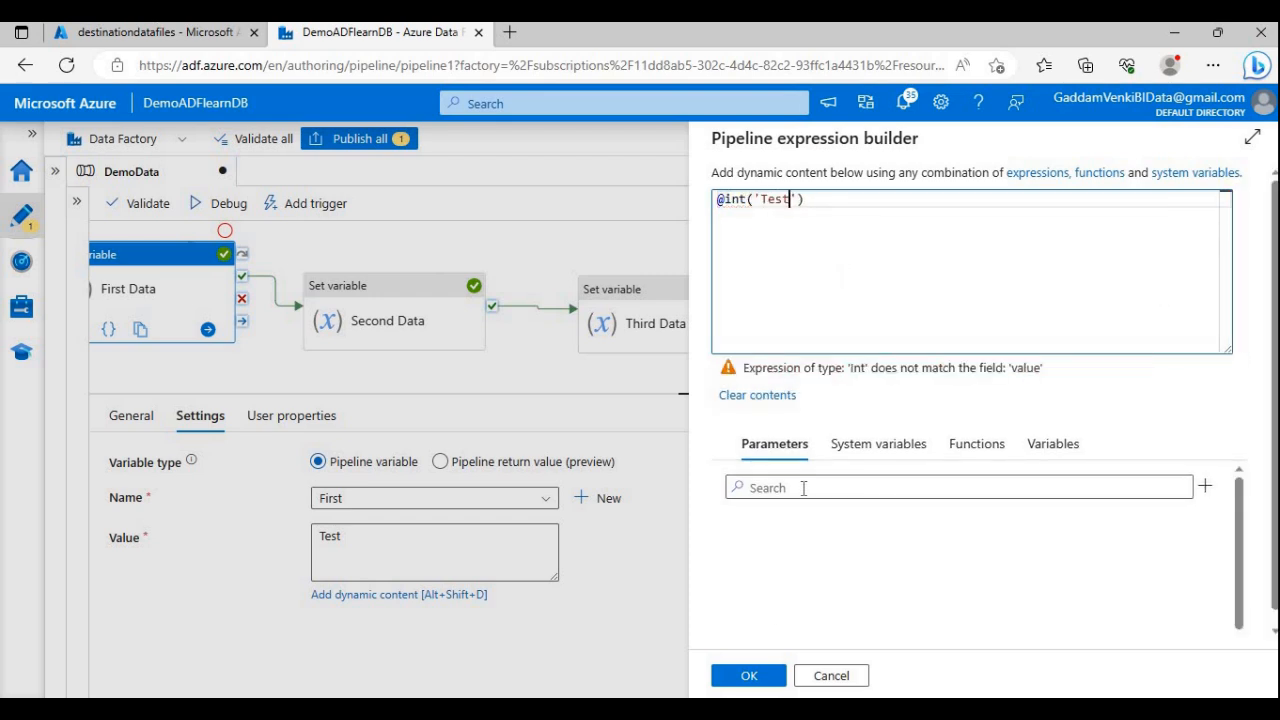
left_click(749, 675)
Step: Debug the pipeline with the integer conversion expression and examine the error text in the Error Message activity's output
left_click(220, 203)
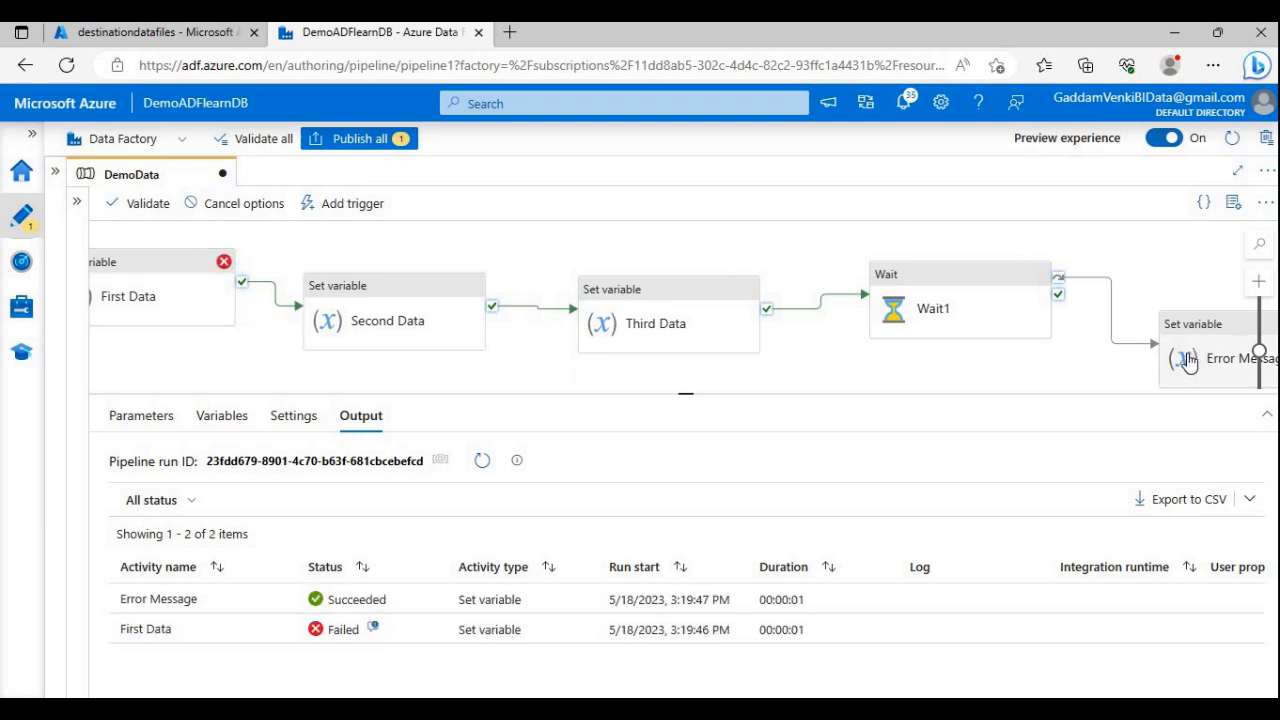
left_click_drag(1074, 380, 934, 357)
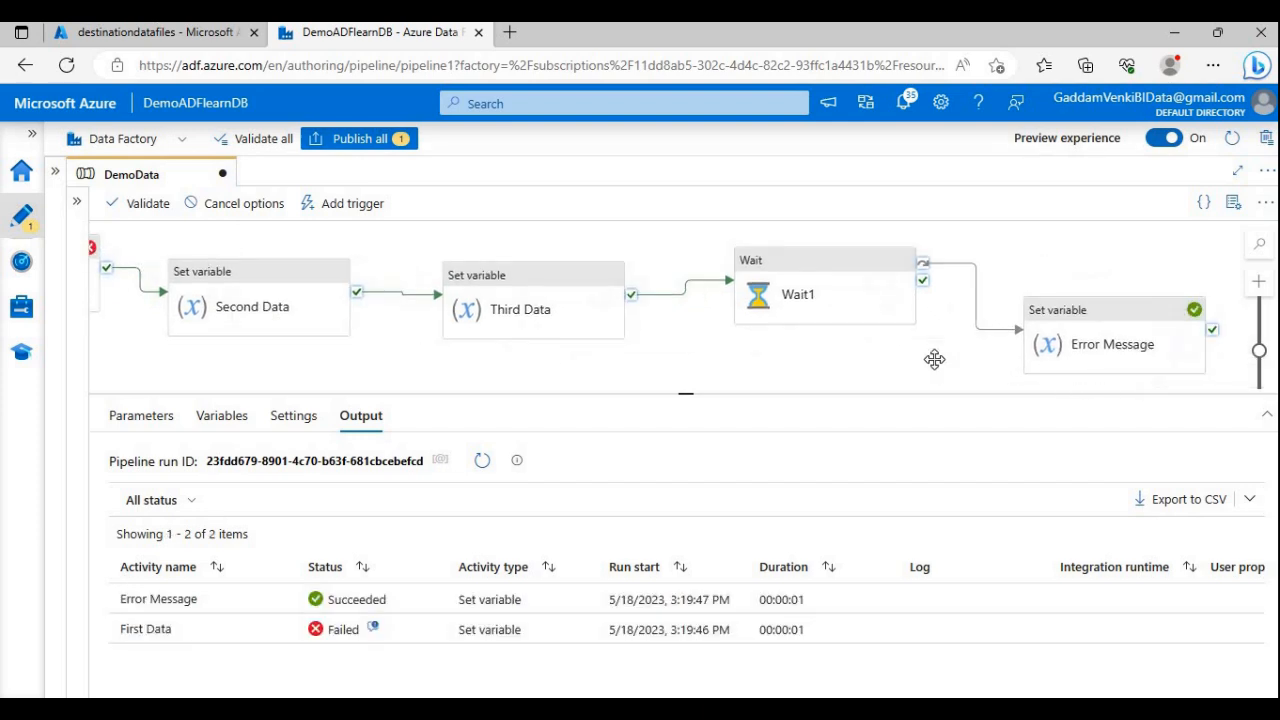
left_click(286, 600)
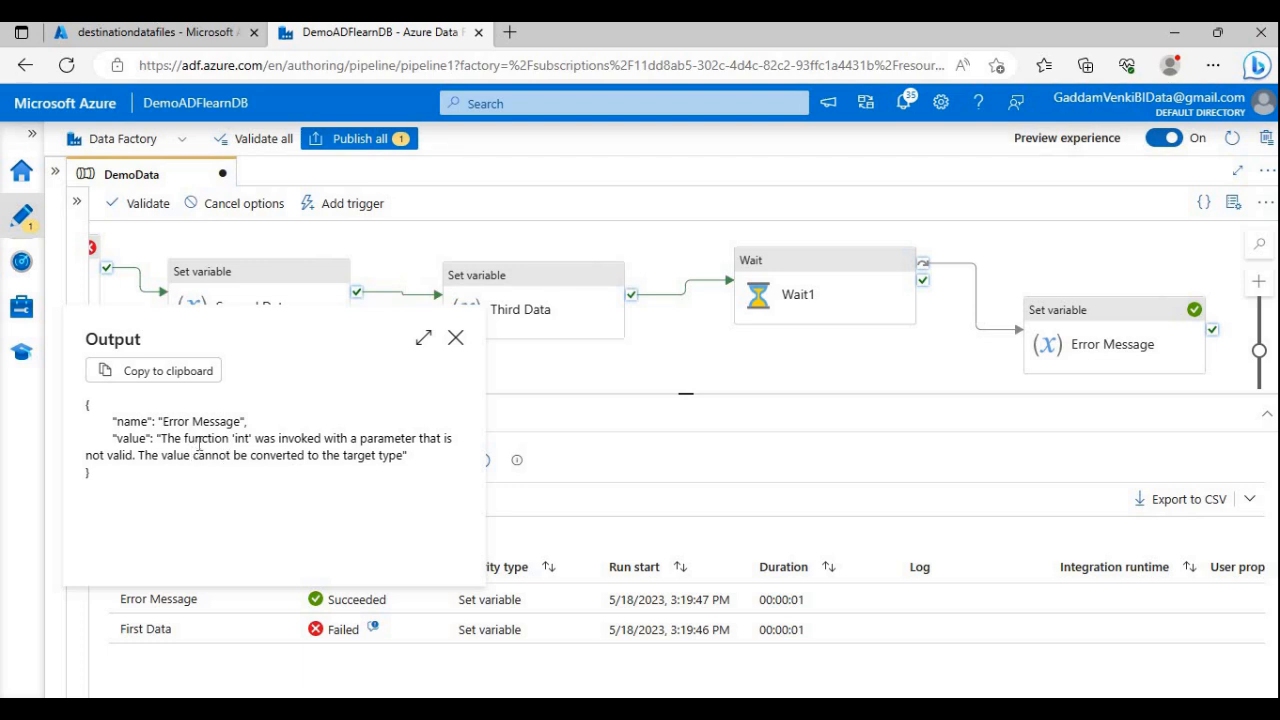
left_click_drag(202, 440, 378, 457)
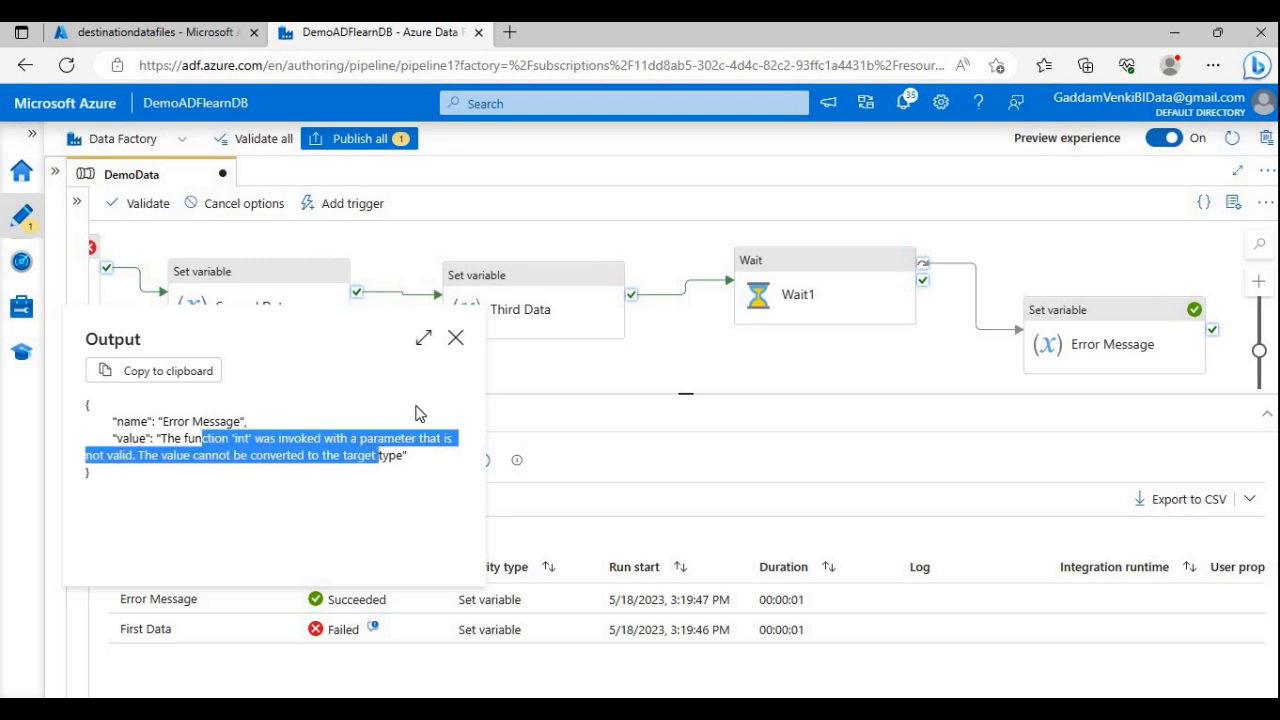
left_click(455, 335)
Step: Review the Error Message activity's replace and concat expression in the full-size expression builder, leaving without saving changes
left_click_drag(692, 353, 790, 342)
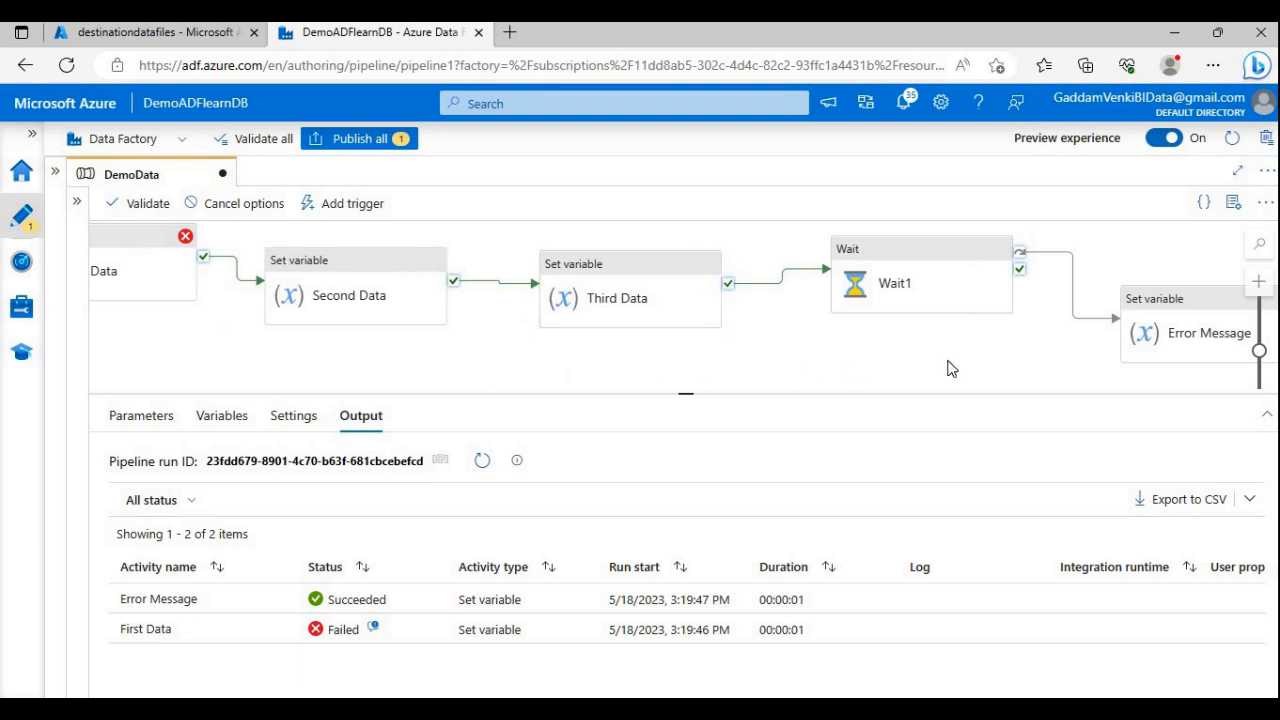
left_click(1152, 324)
left_click(428, 535)
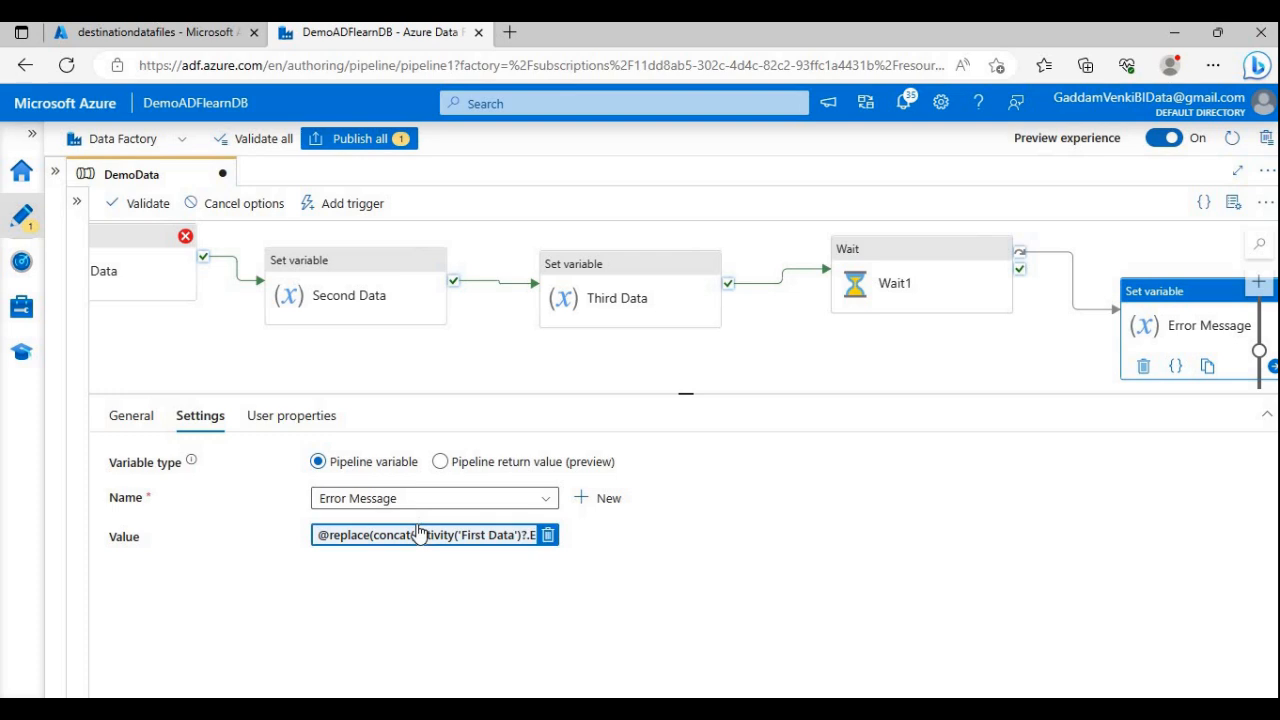
left_click(1253, 139)
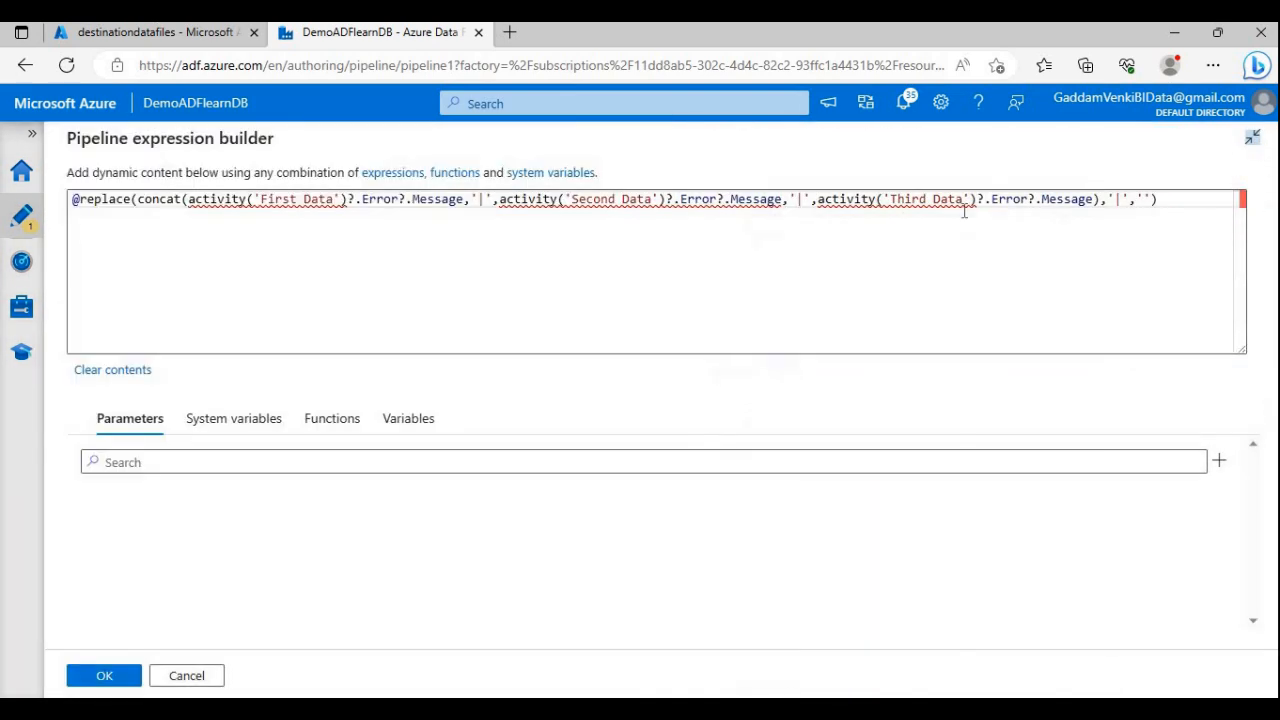
left_click_drag(730, 199, 349, 231)
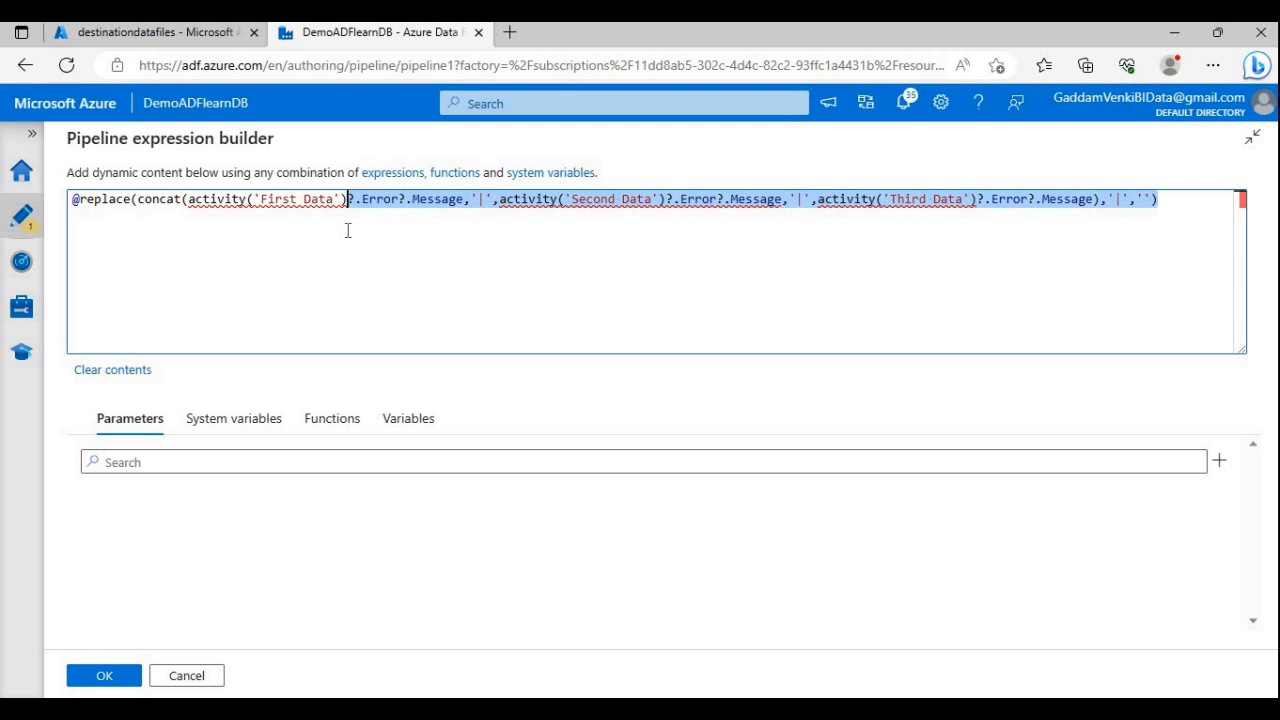
left_click(182, 671)
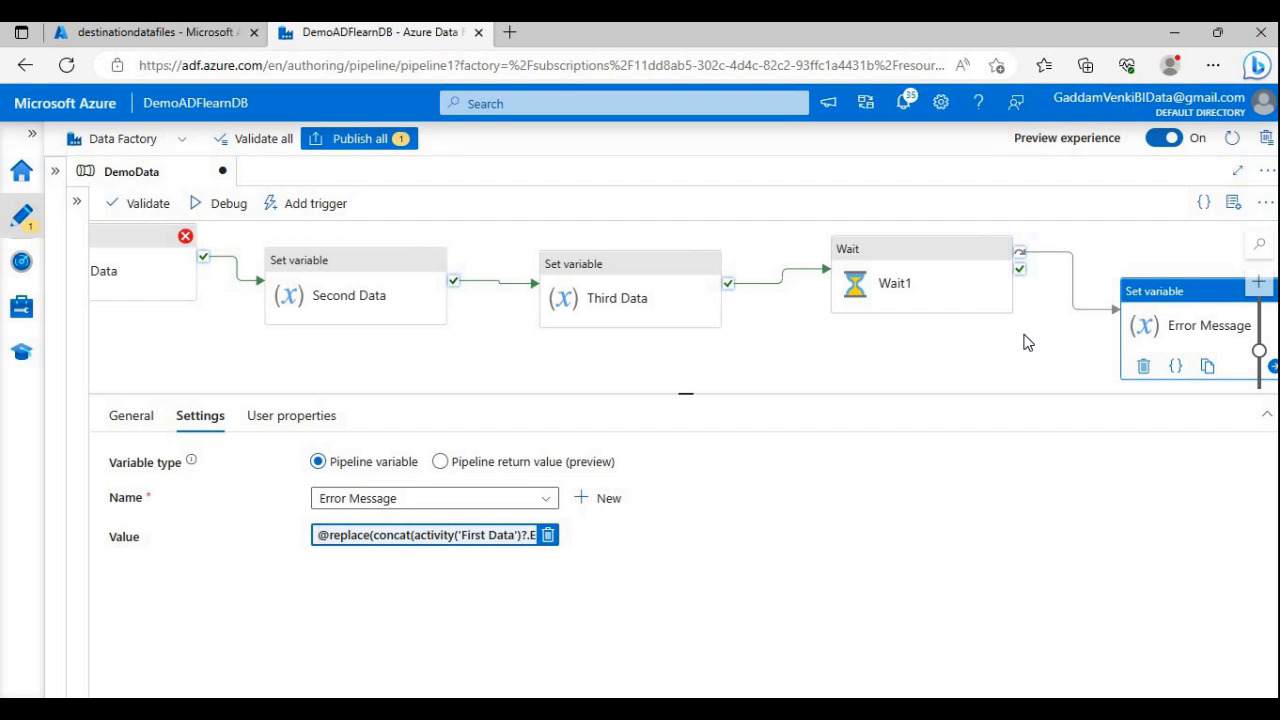
left_click_drag(946, 363, 843, 360)
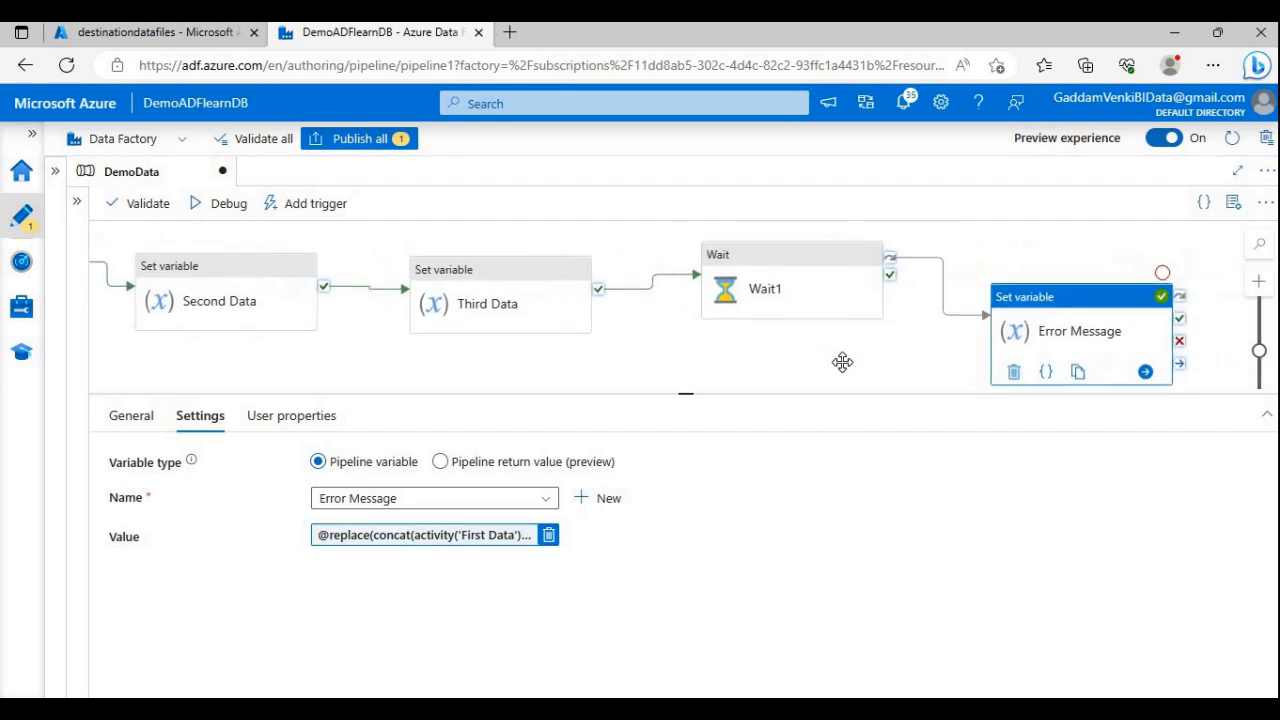